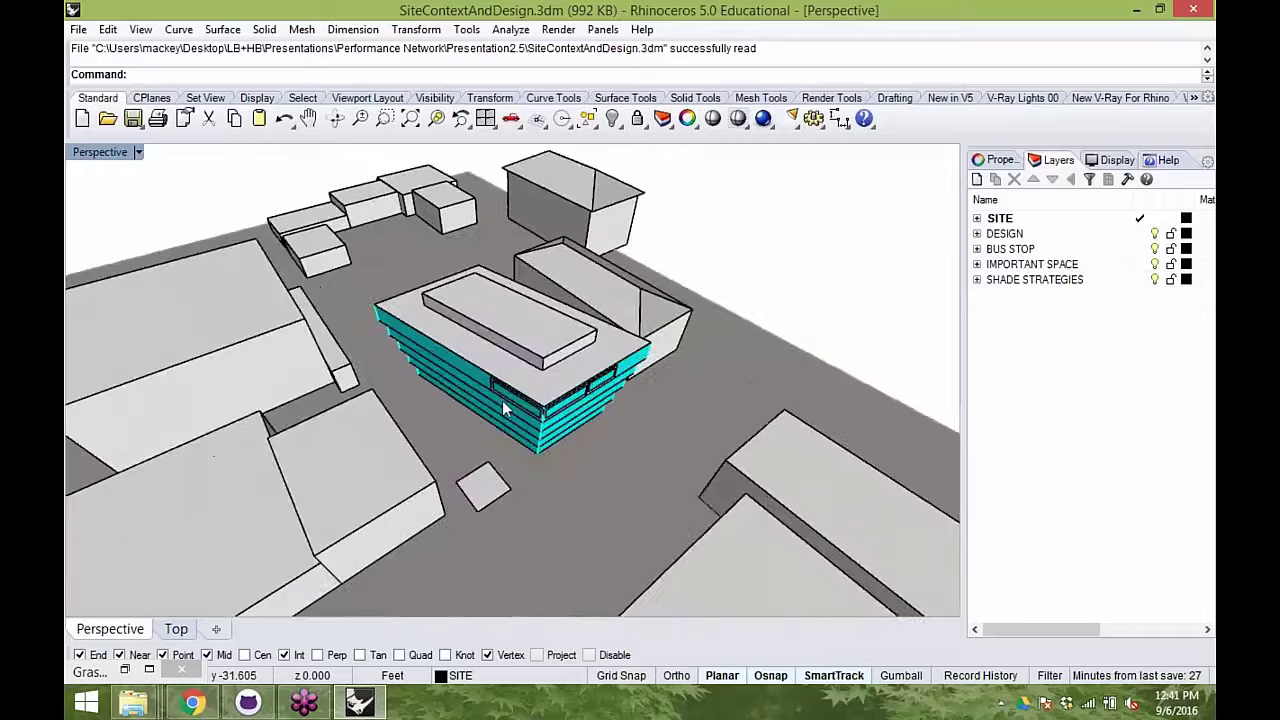
# - Hide the SITE layer and make BUS STOP the current layer
pyautogui.scroll(-4, 449, 468)
pyautogui.moveTo(449, 468); pyautogui.dragTo(520, 360, button='right')
pyautogui.moveTo(421, 437); pyautogui.dragTo(398, 372, button='right')
pyautogui.click(1136, 10)
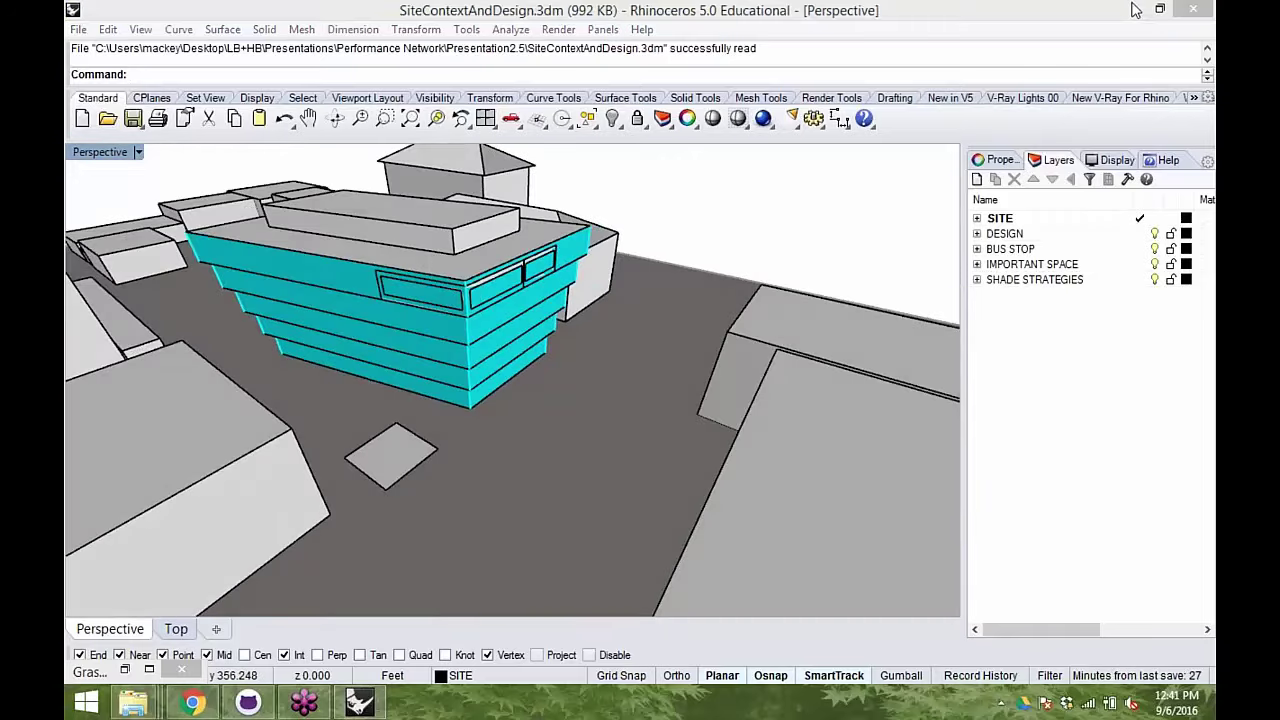
pyautogui.moveTo(654, 491); pyautogui.dragTo(655, 451, button='right')
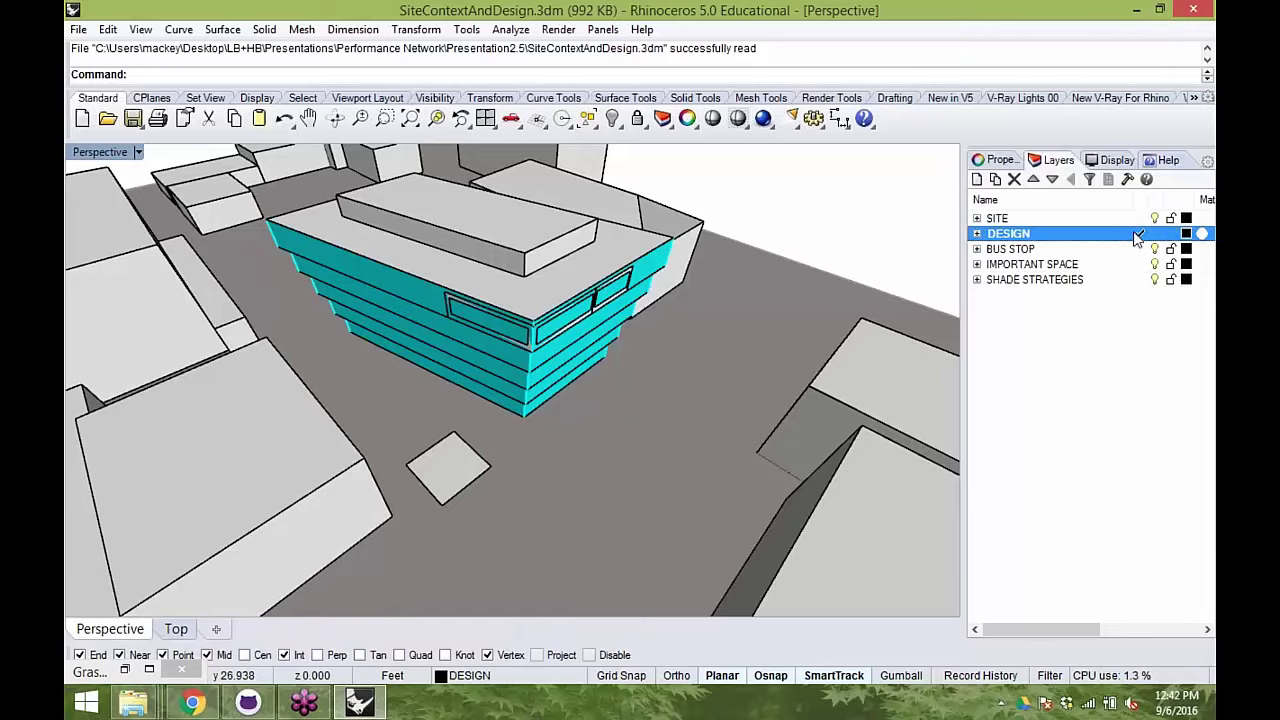
pyautogui.click(1153, 219)
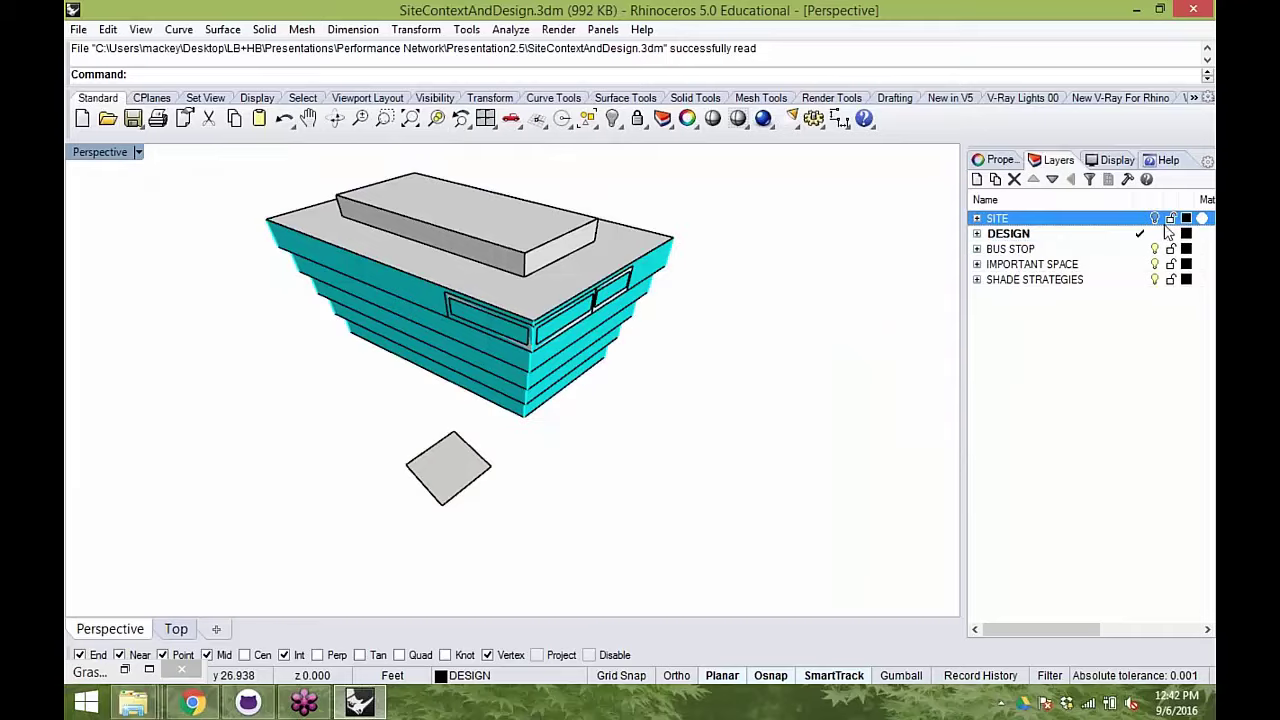
pyautogui.click(1145, 251)
pyautogui.moveTo(420, 370); pyautogui.dragTo(565, 380, button='right')
pyautogui.scroll(5, 401, 318)
pyautogui.scroll(-5, 474, 333)
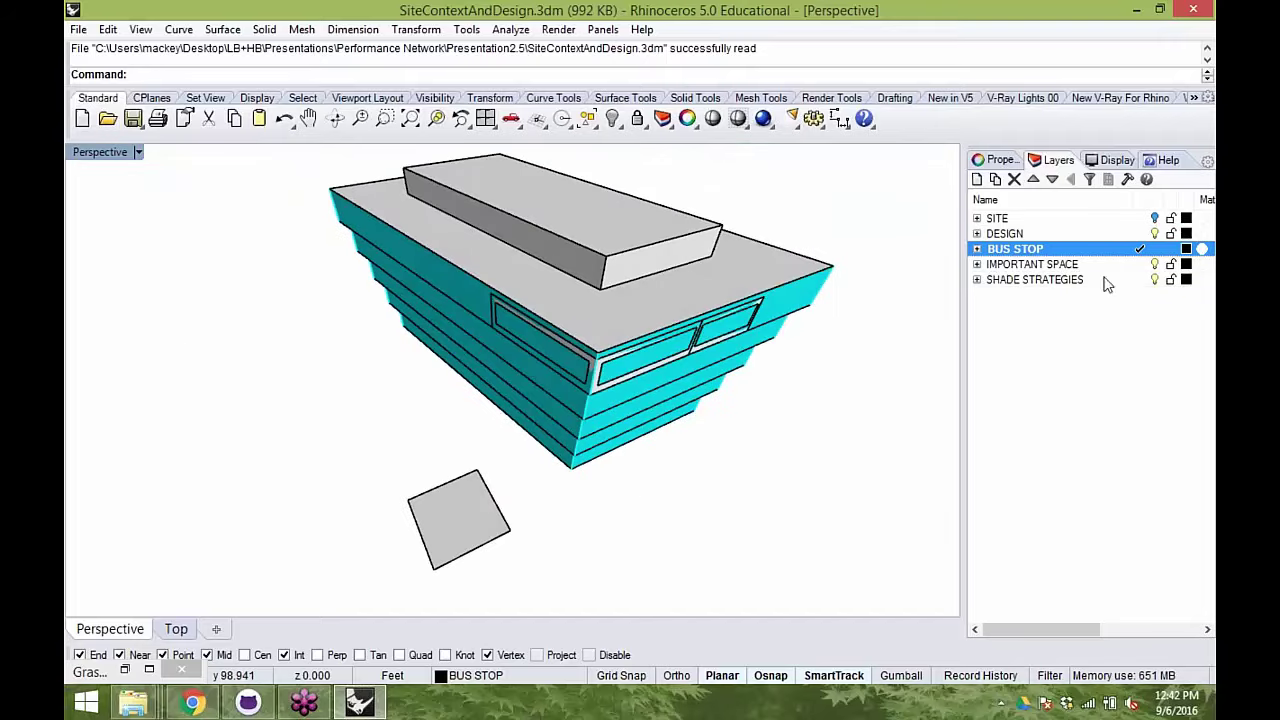
# - Hide the DESIGN layer and examine the remaining important space and bus stop geometry from several sides
pyautogui.click(1153, 233)
pyautogui.moveTo(704, 412); pyautogui.dragTo(451, 389, button='right')
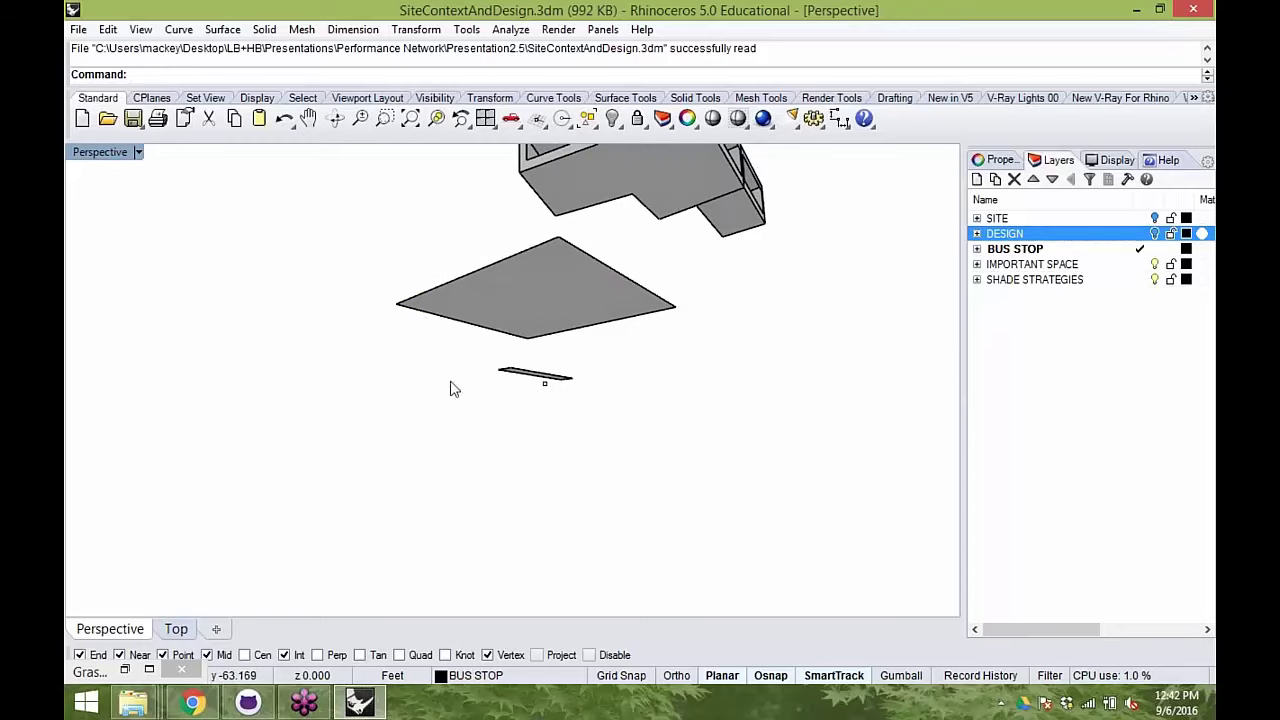
pyautogui.moveTo(448, 302); pyautogui.dragTo(448, 302)
pyautogui.click(751, 457)
pyautogui.scroll(-7, 749, 455)
pyautogui.moveTo(740, 426); pyautogui.dragTo(656, 461, button='right')
pyautogui.moveTo(753, 323); pyautogui.dragTo(649, 455, button='right')
pyautogui.moveTo(648, 430); pyautogui.dragTo(303, 287)
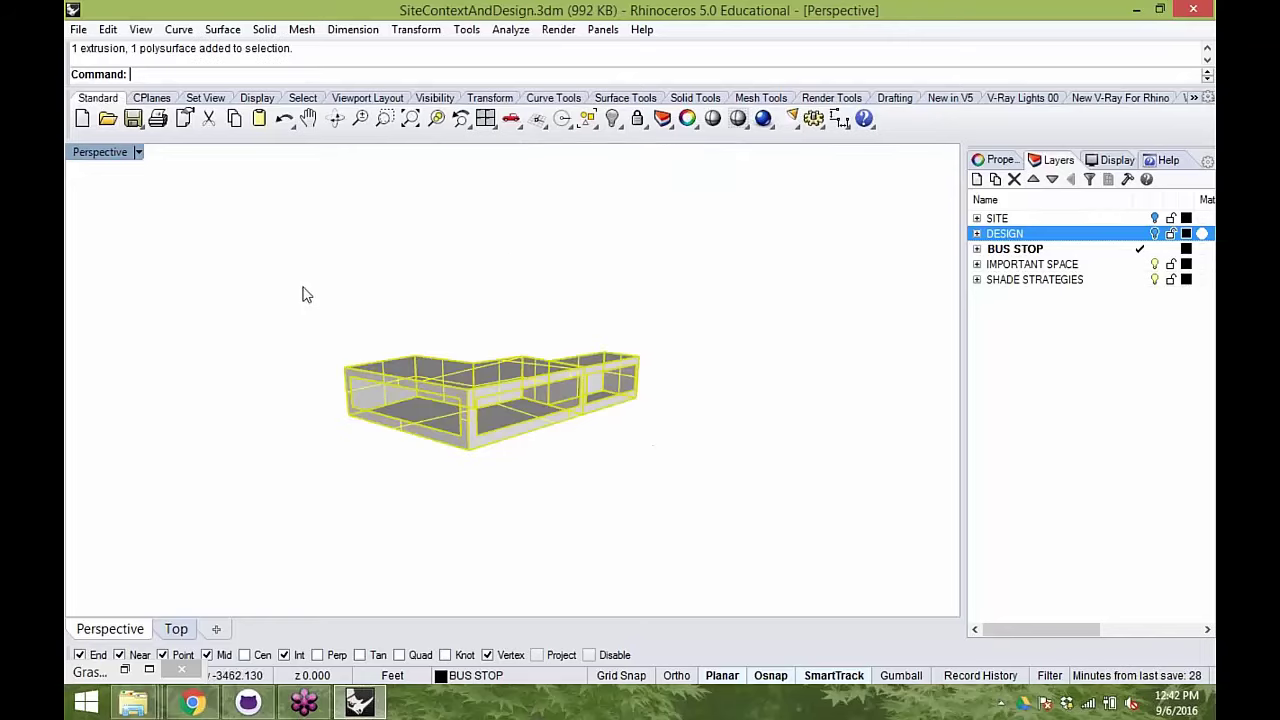
pyautogui.click(570, 456)
pyautogui.moveTo(557, 466); pyautogui.dragTo(595, 530, button='right')
pyautogui.moveTo(563, 464); pyautogui.dragTo(641, 498, button='right')
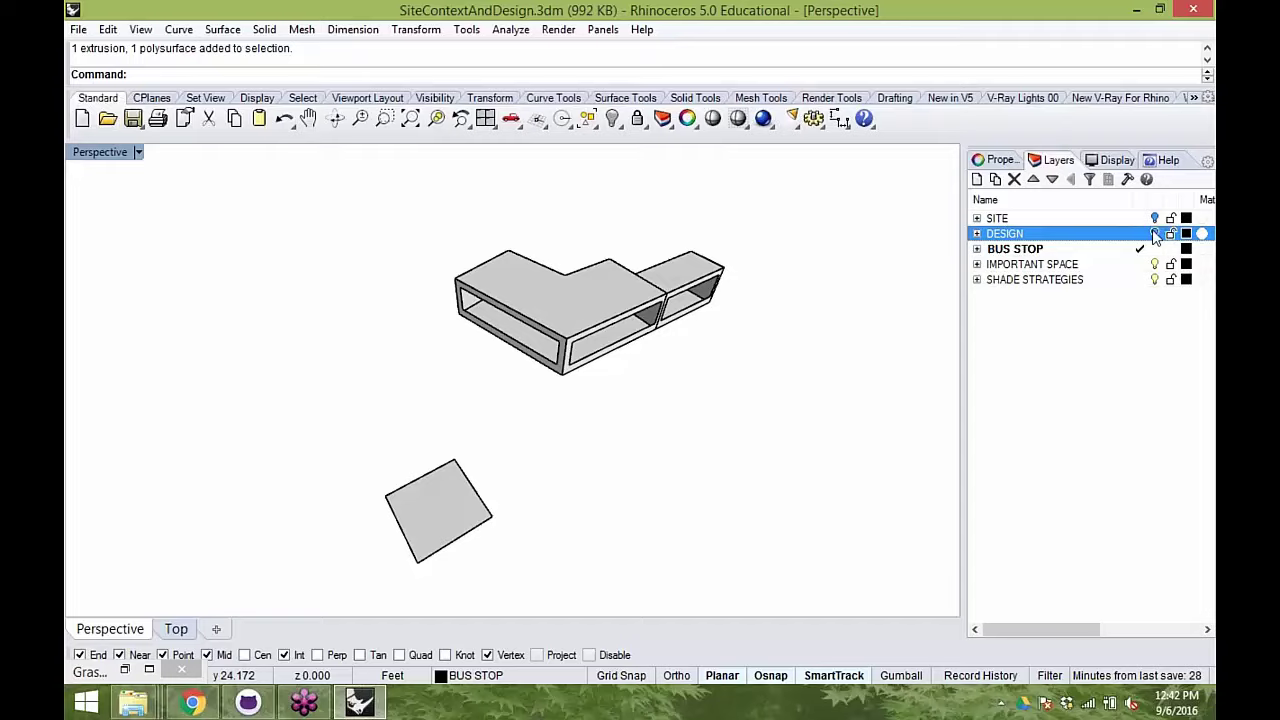
# - Show the DESIGN and SITE layers again and examine the glazed corner space on the building's top floor
pyautogui.click(1155, 233)
pyautogui.click(1155, 218)
pyautogui.moveTo(588, 472); pyautogui.dragTo(516, 403, button='right')
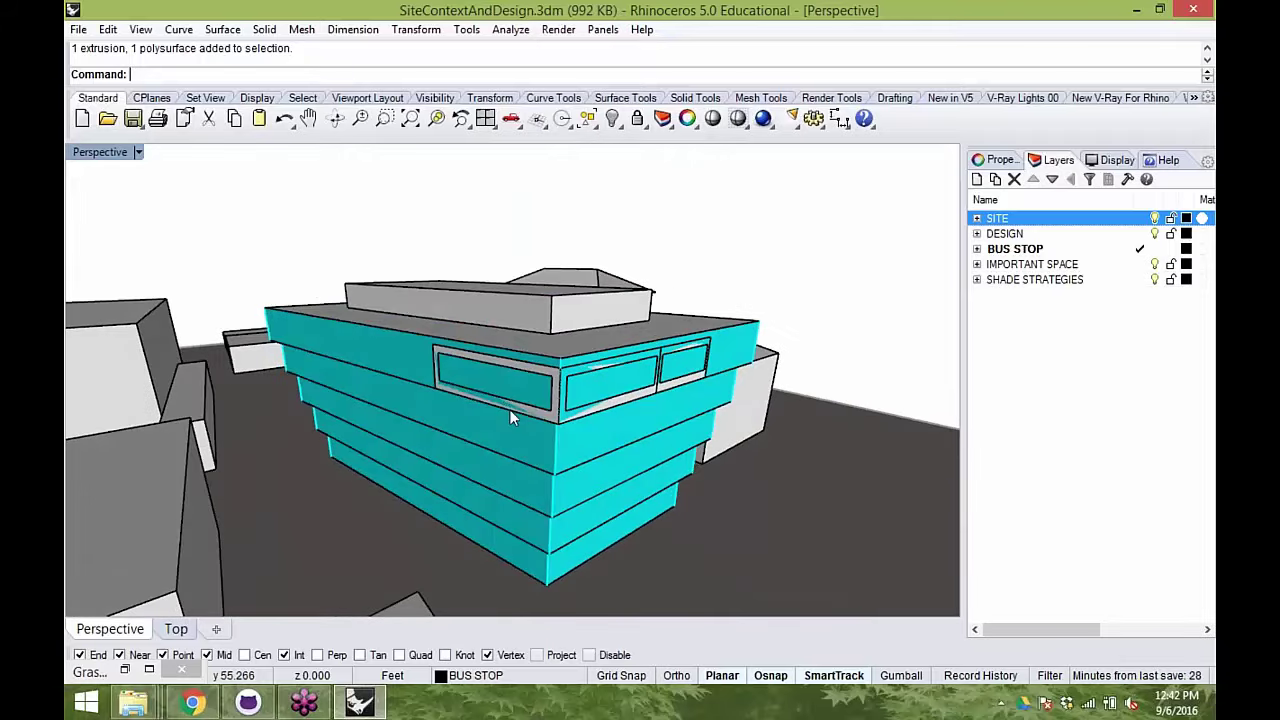
pyautogui.moveTo(509, 410); pyautogui.dragTo(606, 331, button='right')
pyautogui.scroll(6, 606, 331)
pyautogui.keyDown('shift'); pyautogui.moveTo(825, 365); pyautogui.dragTo(680, 356, button='right'); pyautogui.keyUp('shift')
pyautogui.scroll(-4, 814, 270)
pyautogui.moveTo(814, 271); pyautogui.dragTo(670, 365, button='right')
pyautogui.scroll(-6, 729, 325)
pyautogui.moveTo(592, 396); pyautogui.dragTo(585, 383, button='right')
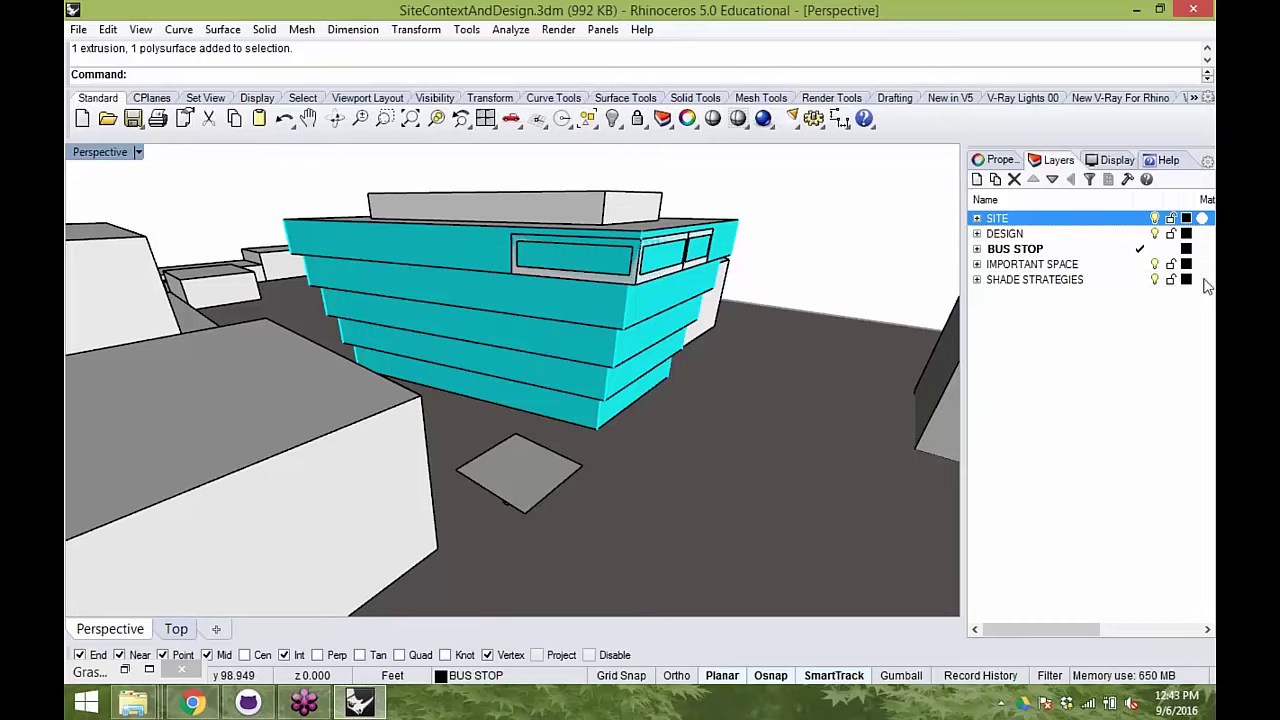
# - Hide the DESIGN, IMPORTANT SPACE and SHADE STRATEGIES layers and zoom to the bus stop's shade surface
pyautogui.click(1150, 234)
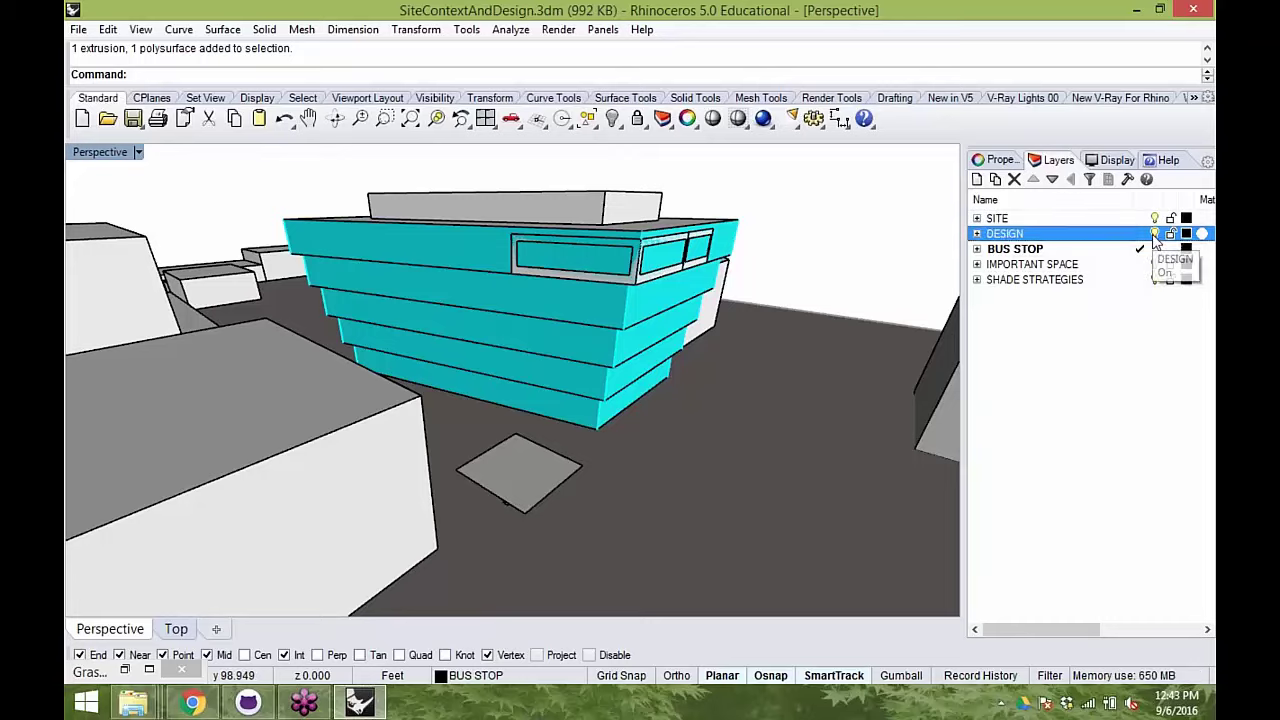
pyautogui.click(1156, 266)
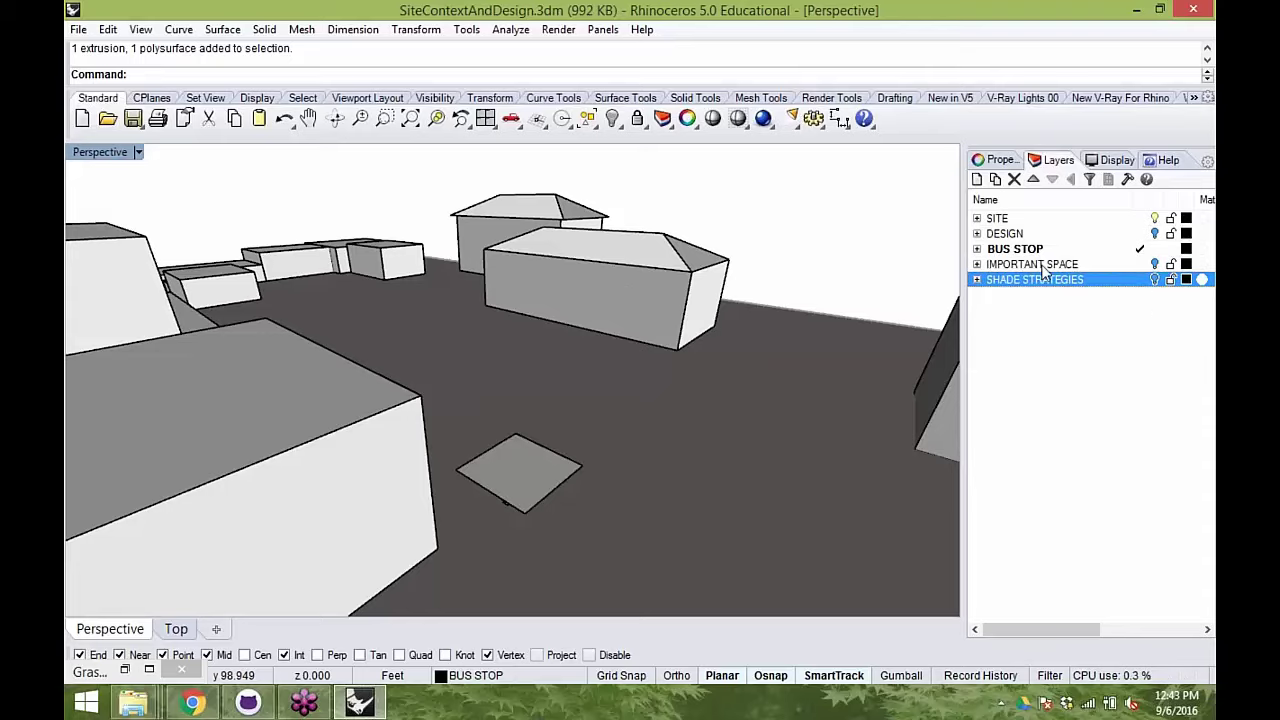
pyautogui.moveTo(671, 438); pyautogui.dragTo(420, 470, button='right')
pyautogui.write('Z')
pyautogui.press('Return')
pyautogui.write('s')
pyautogui.press('Return')
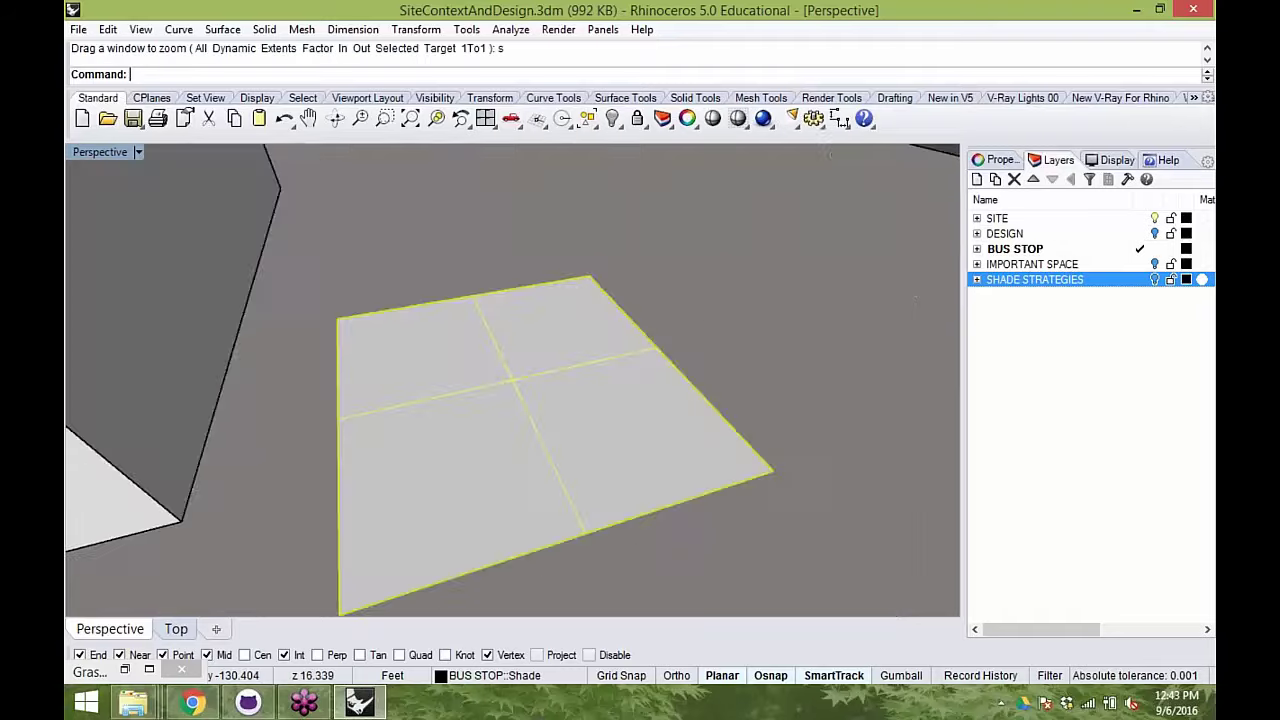
pyautogui.press('Escape')
pyautogui.scroll(-6, 630, 332)
pyautogui.moveTo(659, 365); pyautogui.dragTo(551, 408, button='right')
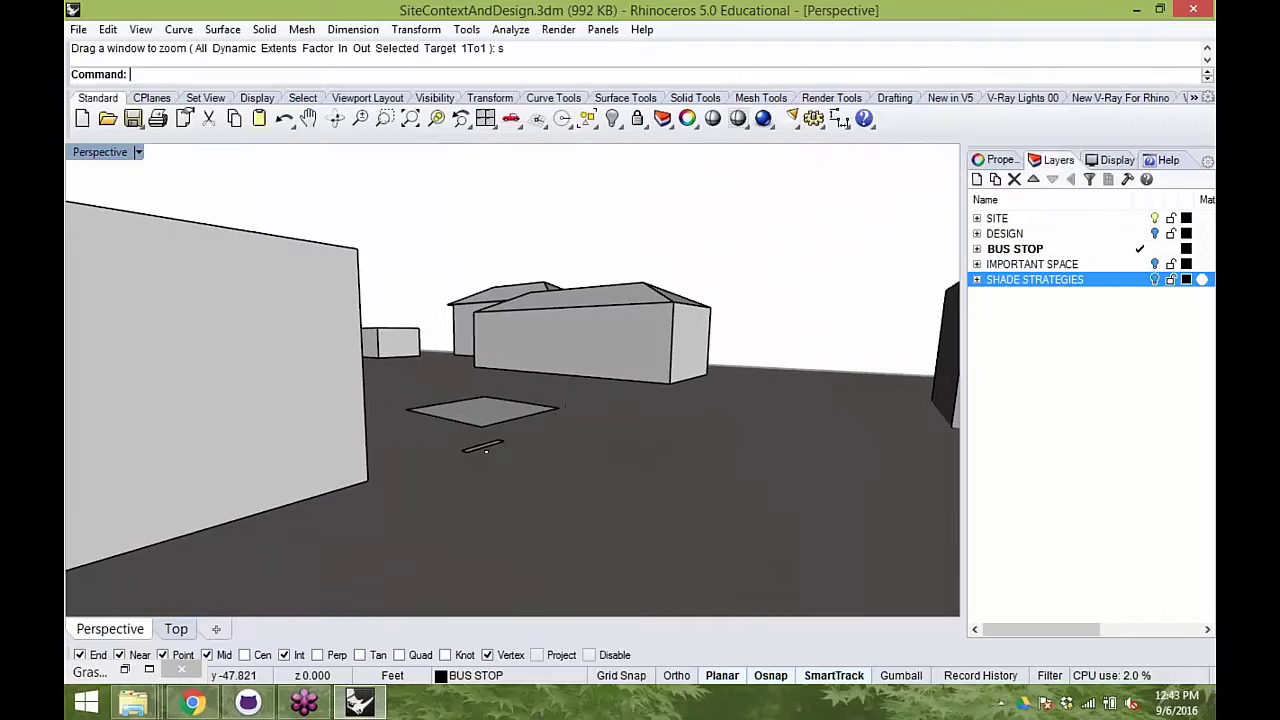
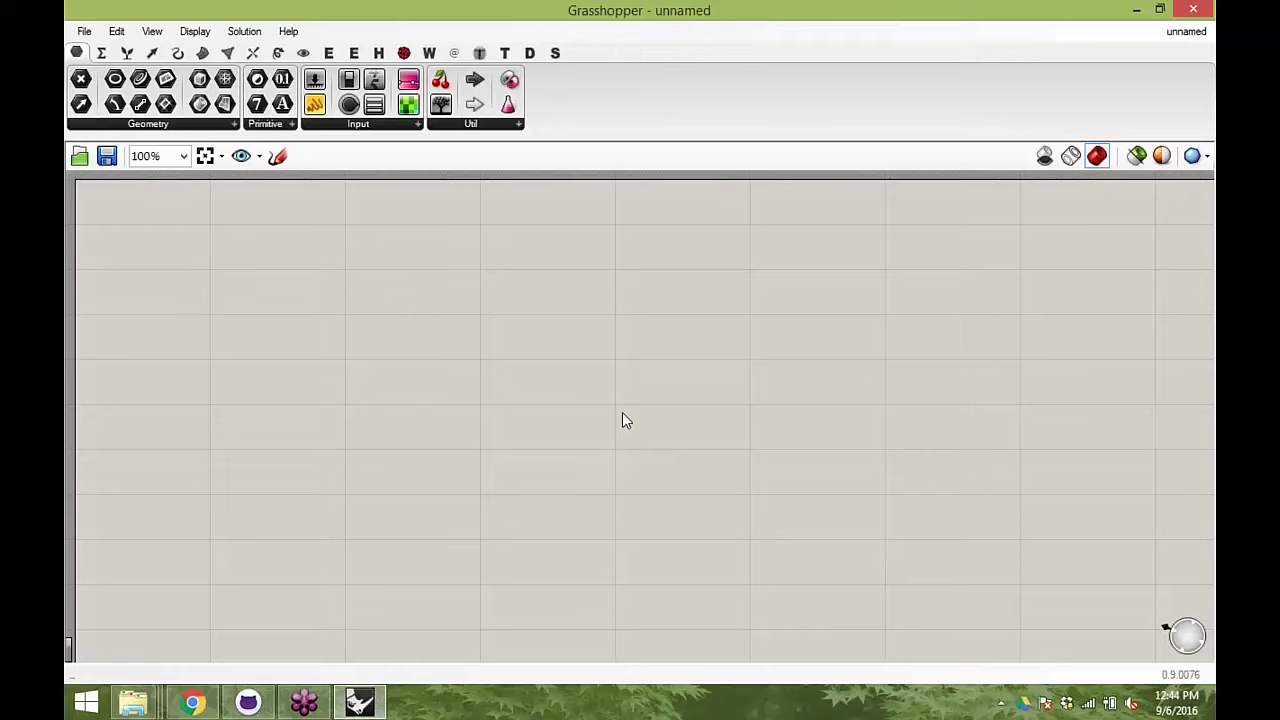
# - Place the main Ladybug component with the defaultFolder_ input on the empty Grasshopper canvas
pyautogui.click(404, 53)
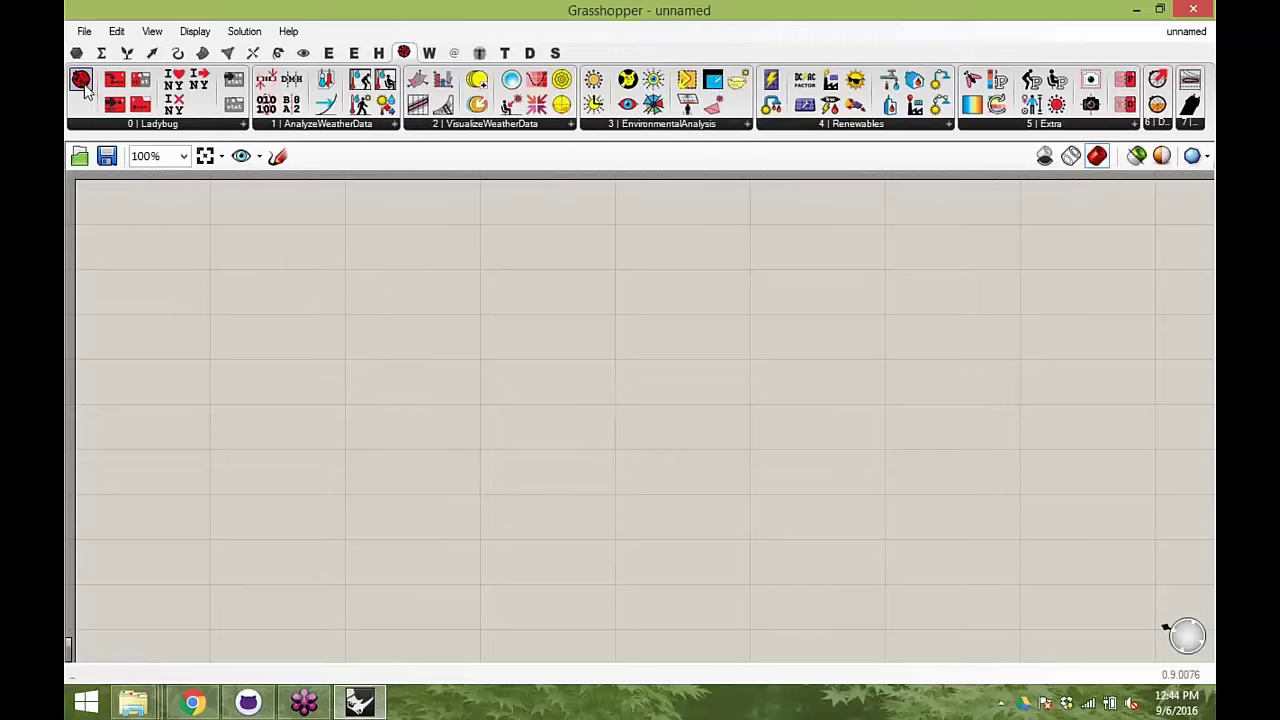
pyautogui.moveTo(86, 90); pyautogui.dragTo(183, 210)
pyautogui.click(214, 275)
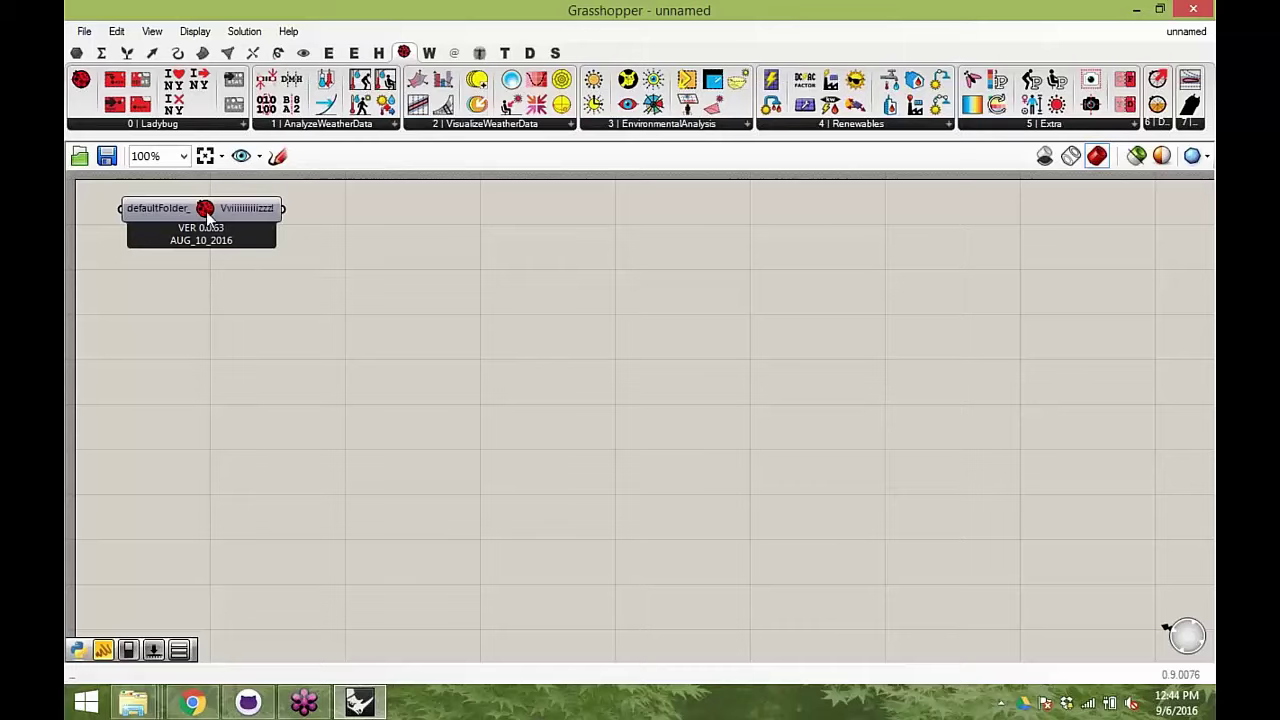
pyautogui.moveTo(202, 216); pyautogui.dragTo(202, 223)
pyautogui.click(228, 328)
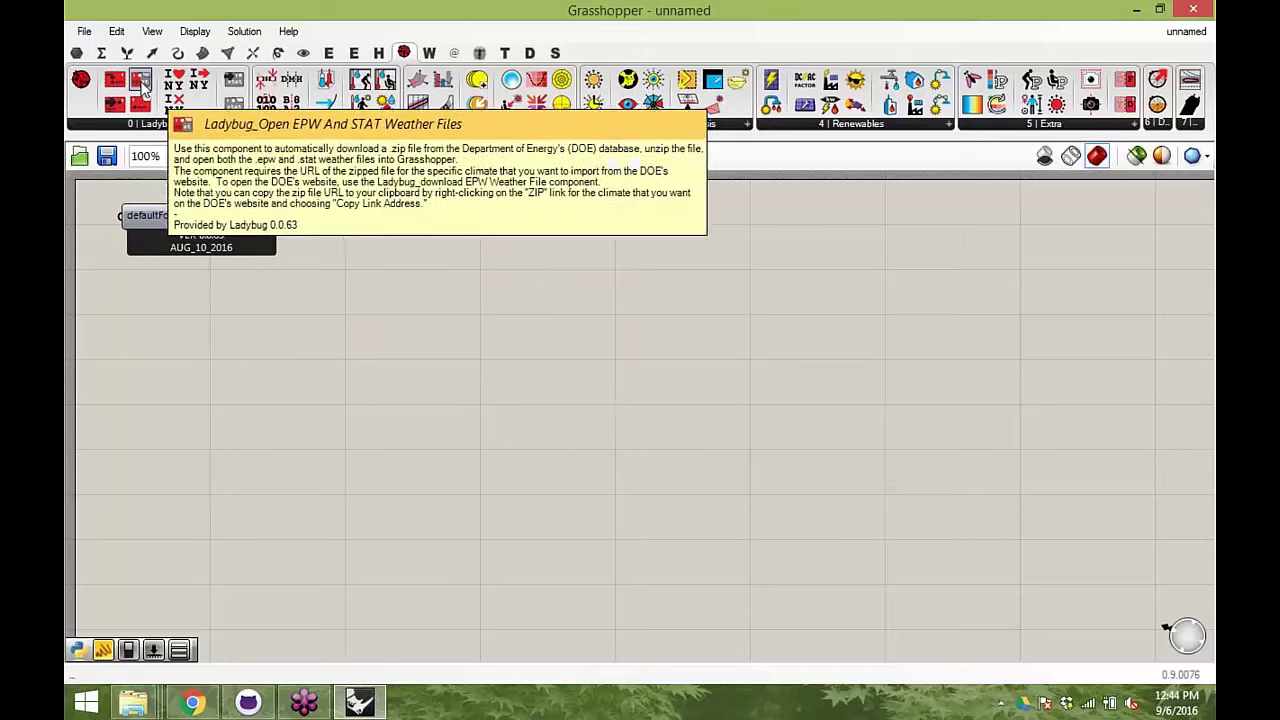
# - Place a Ladybug Open EPW And STAT Weather Files component on the canvas
pyautogui.moveTo(142, 82); pyautogui.dragTo(401, 380)
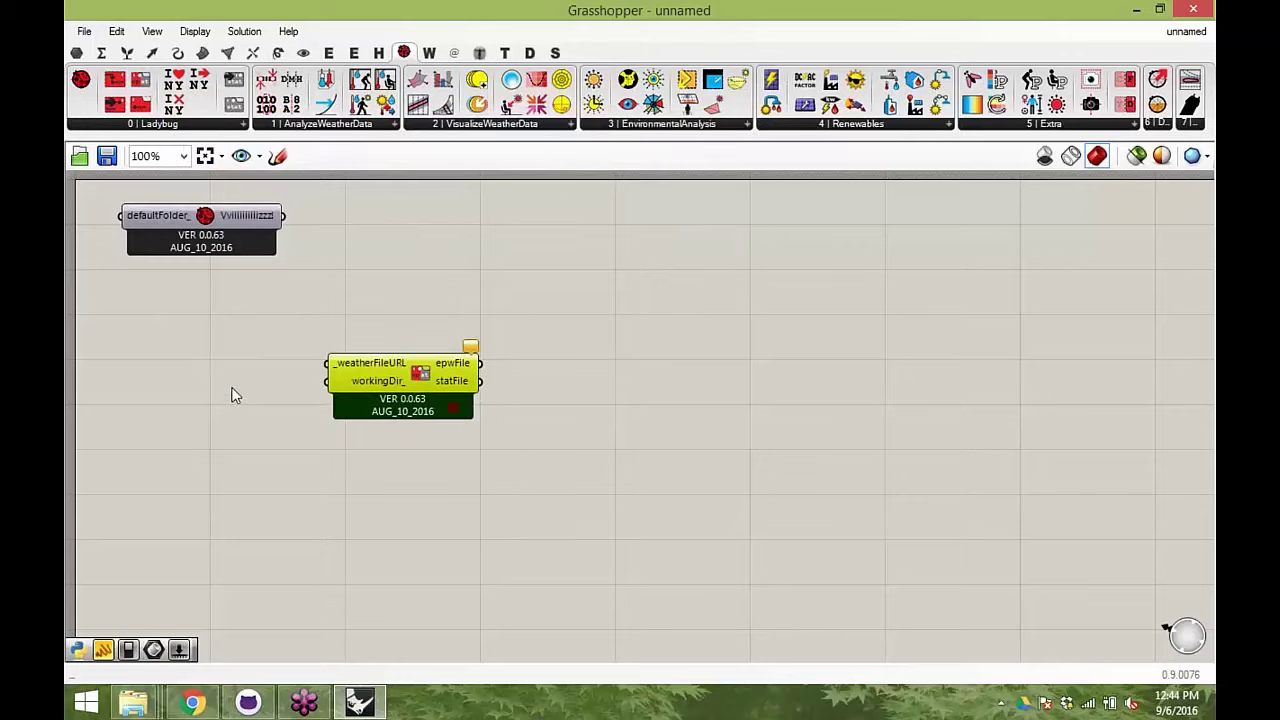
pyautogui.moveTo(190, 703)
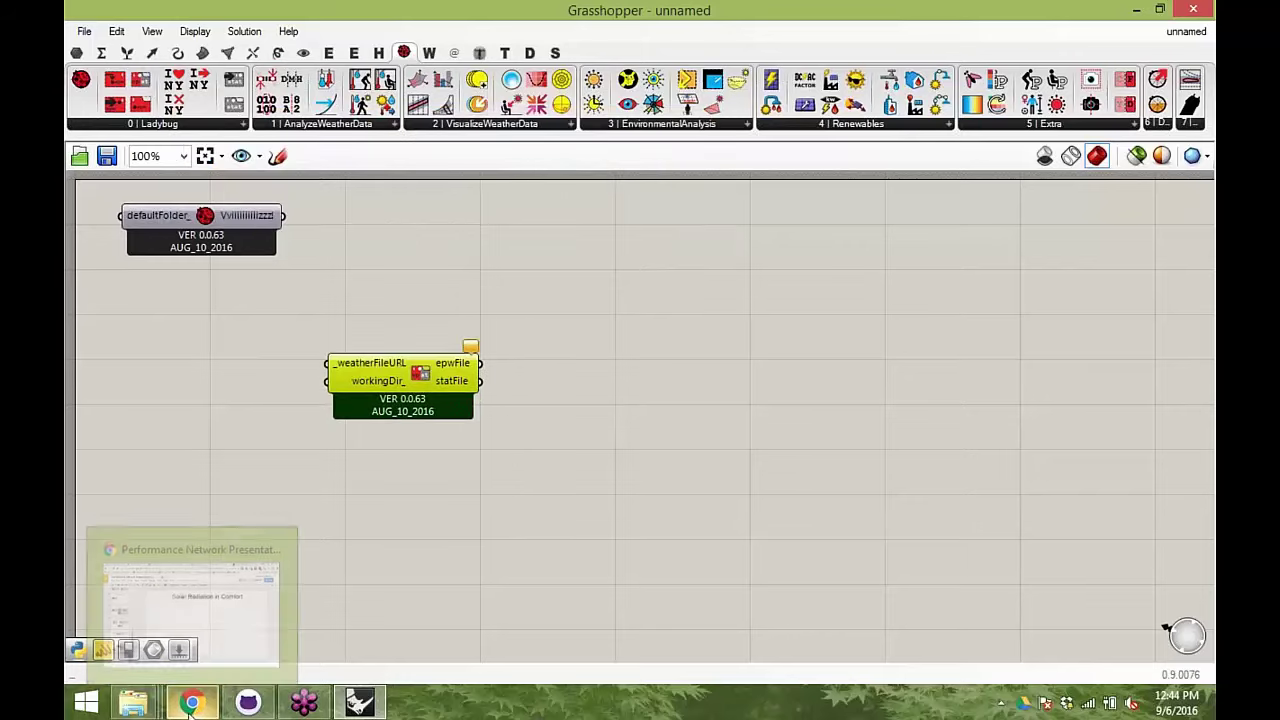
pyautogui.click(237, 423)
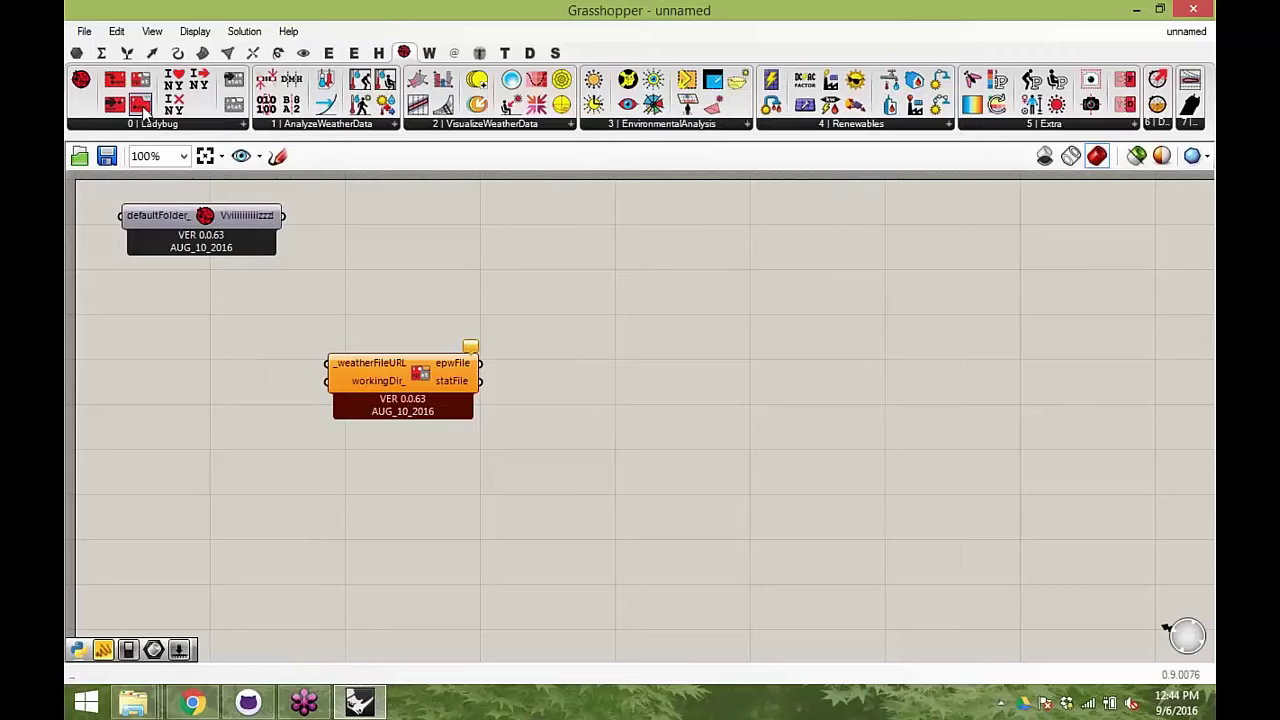
# - Place the Ladybug weather file download component and connect a Boolean Toggle set to True to its _download input
pyautogui.moveTo(114, 82); pyautogui.dragTo(402, 305)
pyautogui.click(288, 306)
pyautogui.doubleClick(288, 306)
pyautogui.write('boo')
pyautogui.click(287, 260)
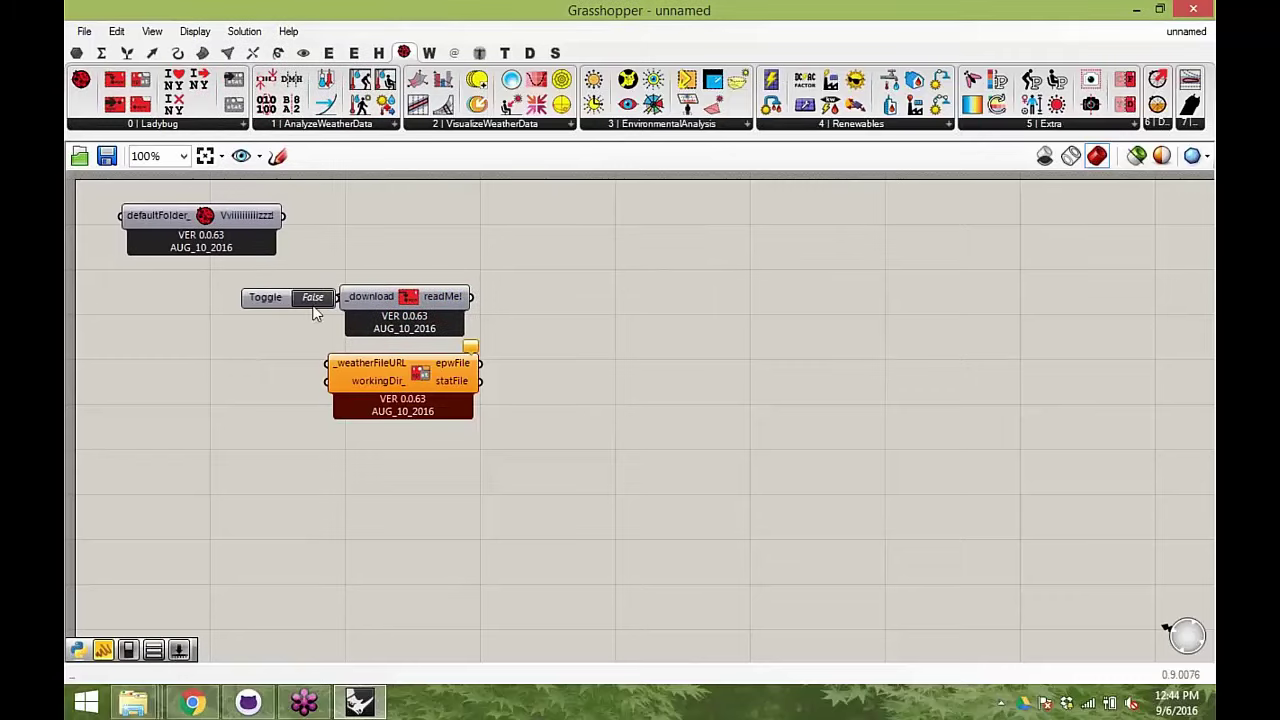
pyautogui.doubleClick(315, 300)
pyautogui.moveTo(286, 302); pyautogui.dragTo(343, 298)
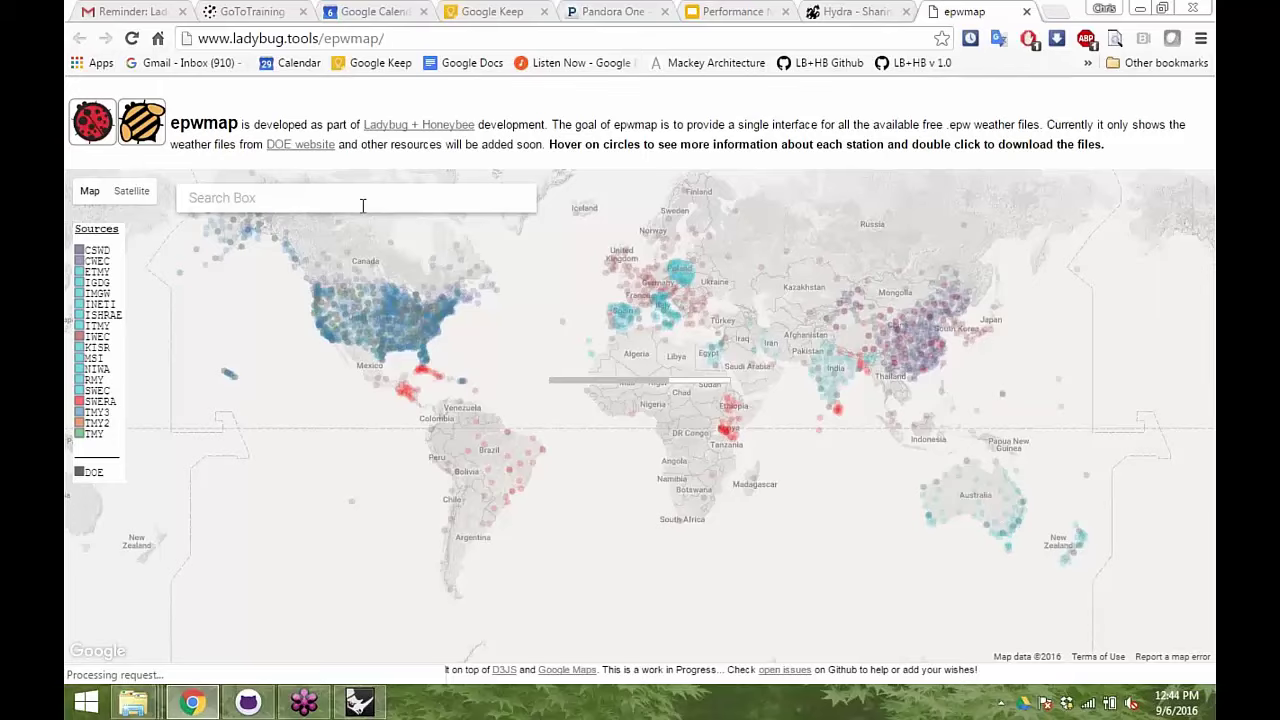
# - Search the epwmap weather station map for Boston
pyautogui.click(363, 200)
pyautogui.write('Bonsto')
pyautogui.press('BackSpace')
pyautogui.press('BackSpace')
pyautogui.press('BackSpace')
pyautogui.press('BackSpace')
pyautogui.write('ston')
pyautogui.press('Return')
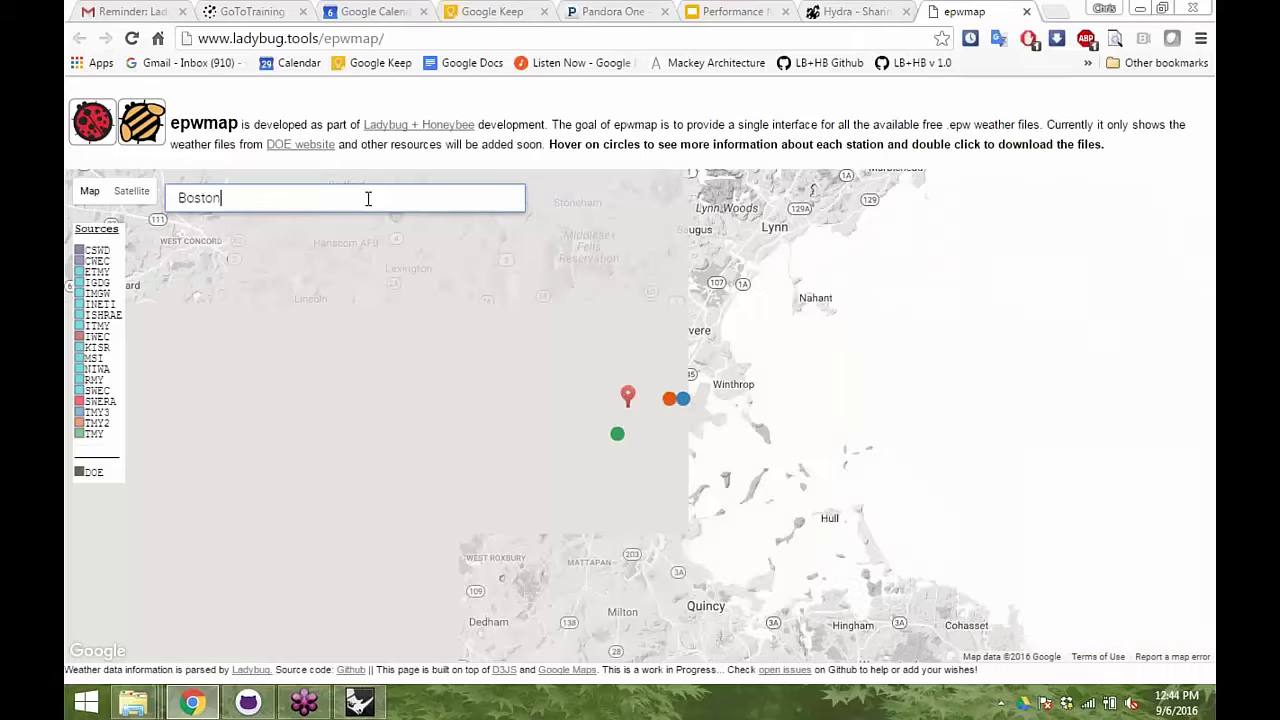
# - Open the Boston-Logan TMY3 weather station on the map and copy its weather file link
pyautogui.doubleClick(682, 398)
pyautogui.rightClick(607, 127)
pyautogui.click(645, 196)
pyautogui.click(740, 168)
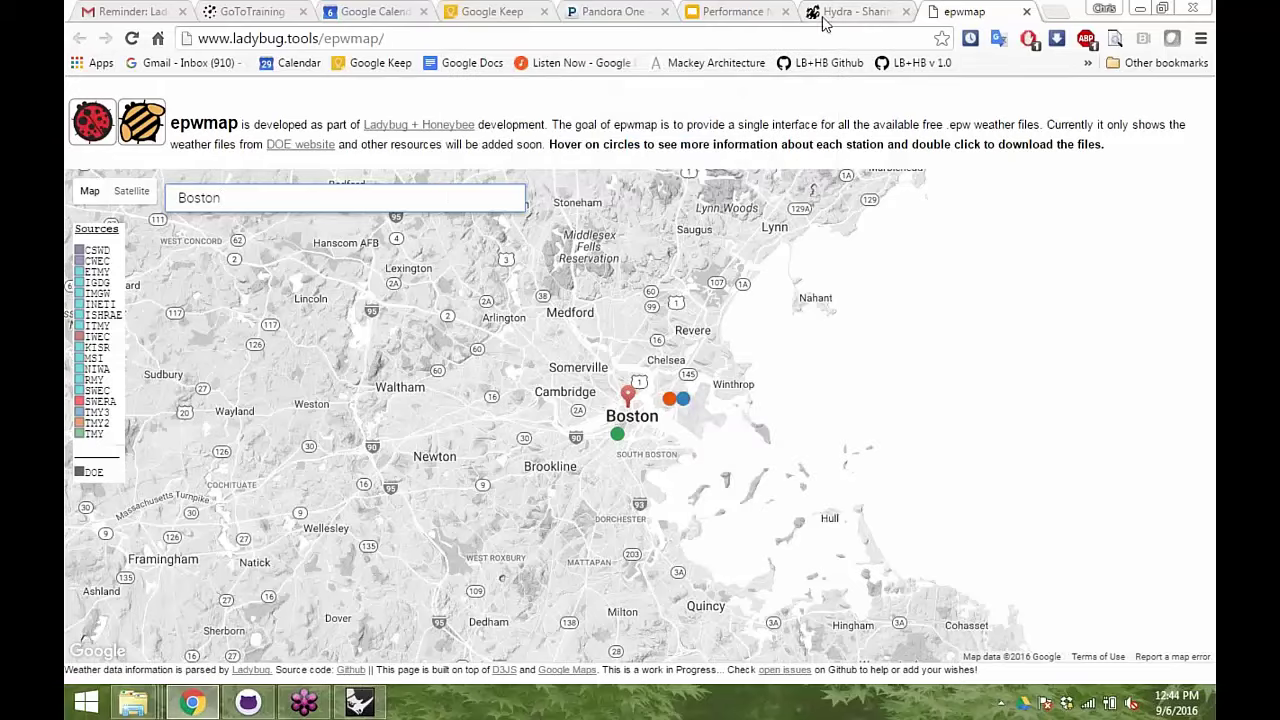
# - Return to Grasshopper and add a Panel containing the copied Boston-Logan TMY3 weather file URL
pyautogui.click(873, 8)
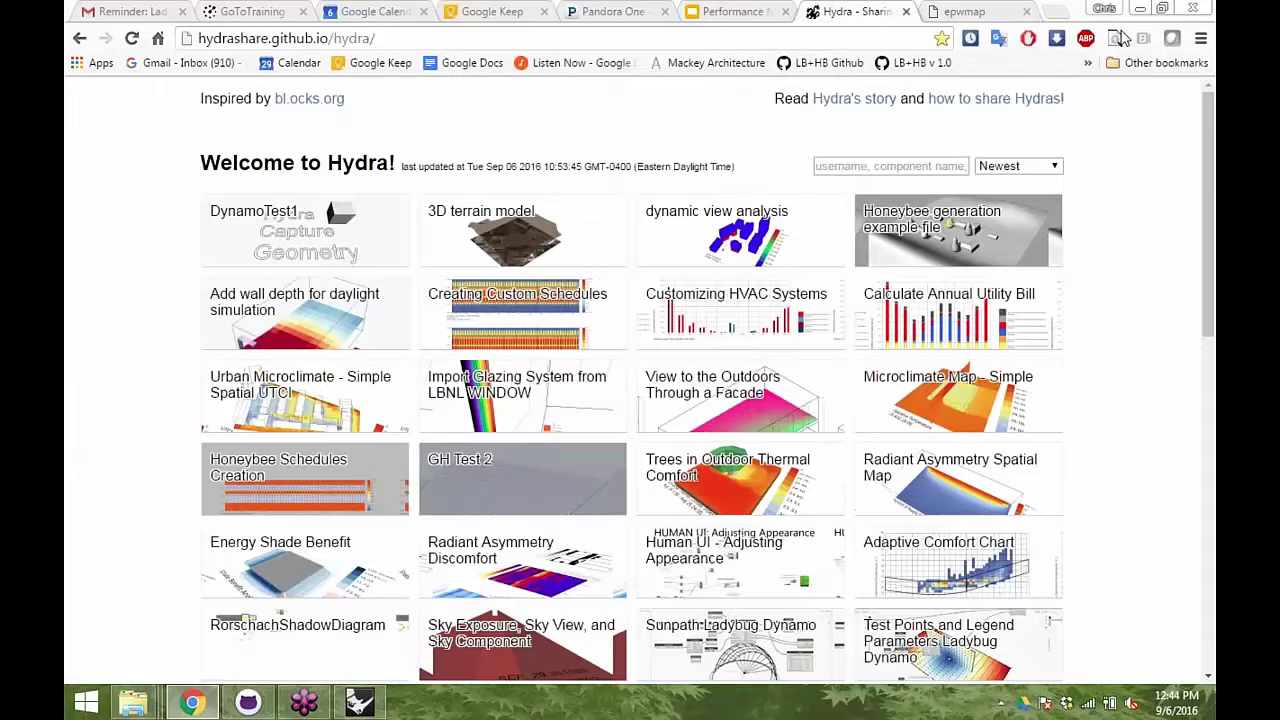
pyautogui.click(1136, 8)
pyautogui.doubleClick(129, 406)
pyautogui.write('Panel')
pyautogui.press('Return')
pyautogui.doubleClick(152, 400)
pyautogui.hotkey('ctrl', 'v')
pyautogui.click(220, 505)
# - Widen the URL panel and connect it to the _weatherFileURL input of the component that opens the weather files
pyautogui.moveTo(188, 422); pyautogui.dragTo(421, 421)
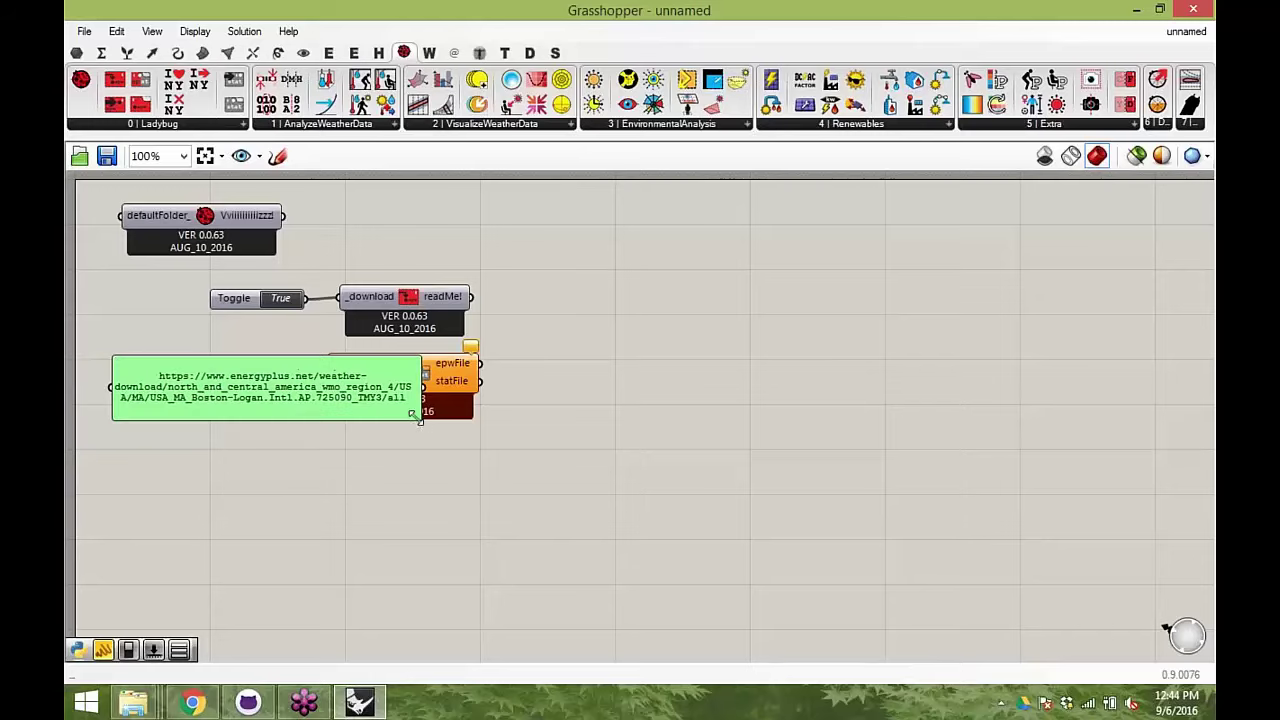
pyautogui.moveTo(476, 388); pyautogui.dragTo(643, 411)
pyautogui.moveTo(422, 387); pyautogui.dragTo(538, 396)
# - Place the Ladybug EPW import component and connect the epwFile output to its _epwFile input
pyautogui.moveTo(115, 105); pyautogui.dragTo(794, 346)
pyautogui.moveTo(643, 383); pyautogui.dragTo(692, 344)
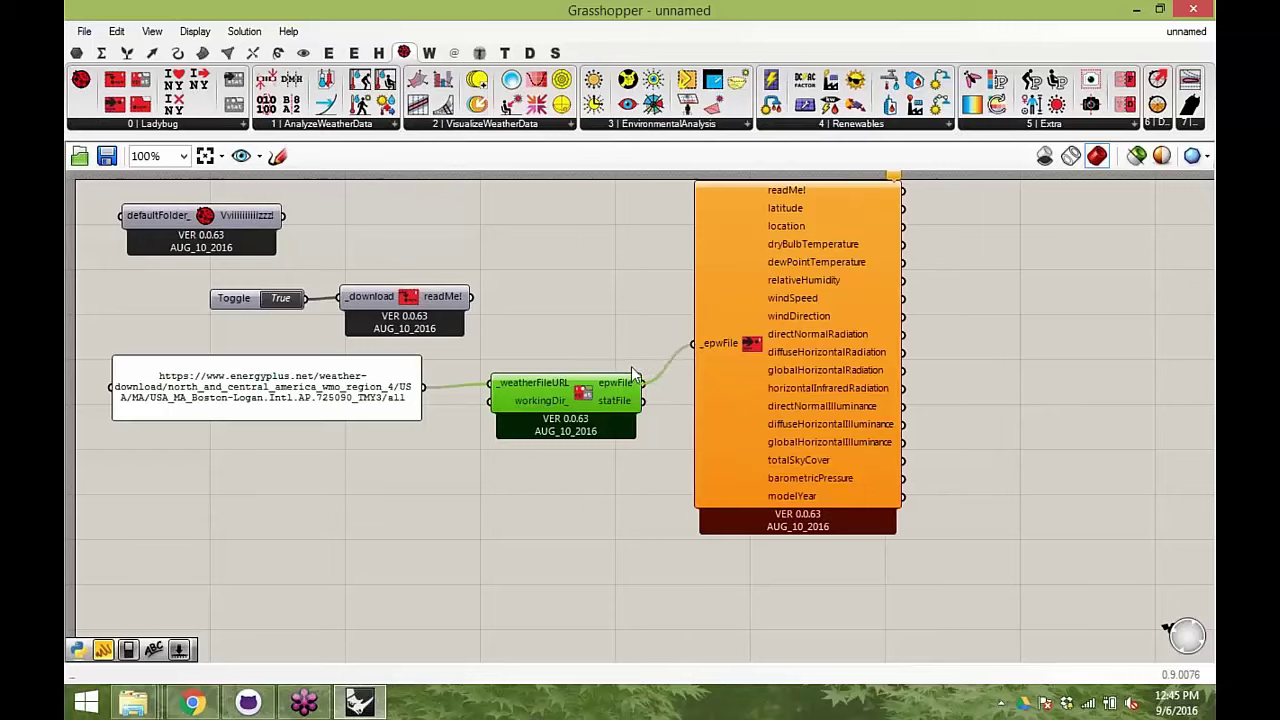
pyautogui.moveTo(616, 401); pyautogui.dragTo(550, 405)
pyautogui.click(938, 369)
pyautogui.moveTo(837, 377); pyautogui.dragTo(803, 402)
pyautogui.moveTo(502, 397); pyautogui.dragTo(549, 397)
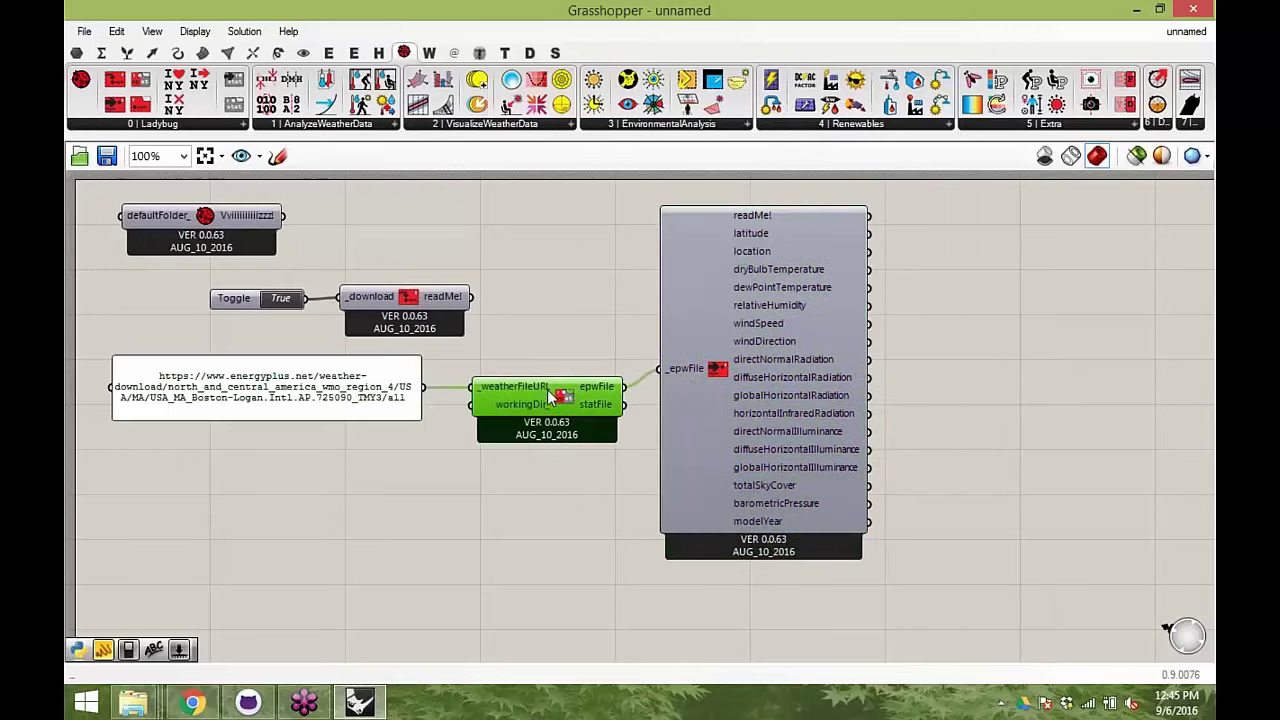
# - Delete the weather download component with its toggle, and move the EPW import component farther from the weather file component
pyautogui.moveTo(345, 330); pyautogui.dragTo(254, 295)
pyautogui.press('Delete')
pyautogui.moveTo(615, 381); pyautogui.dragTo(603, 383, button='right')
pyautogui.click(688, 395)
pyautogui.moveTo(945, 440); pyautogui.dragTo(817, 437, button='right')
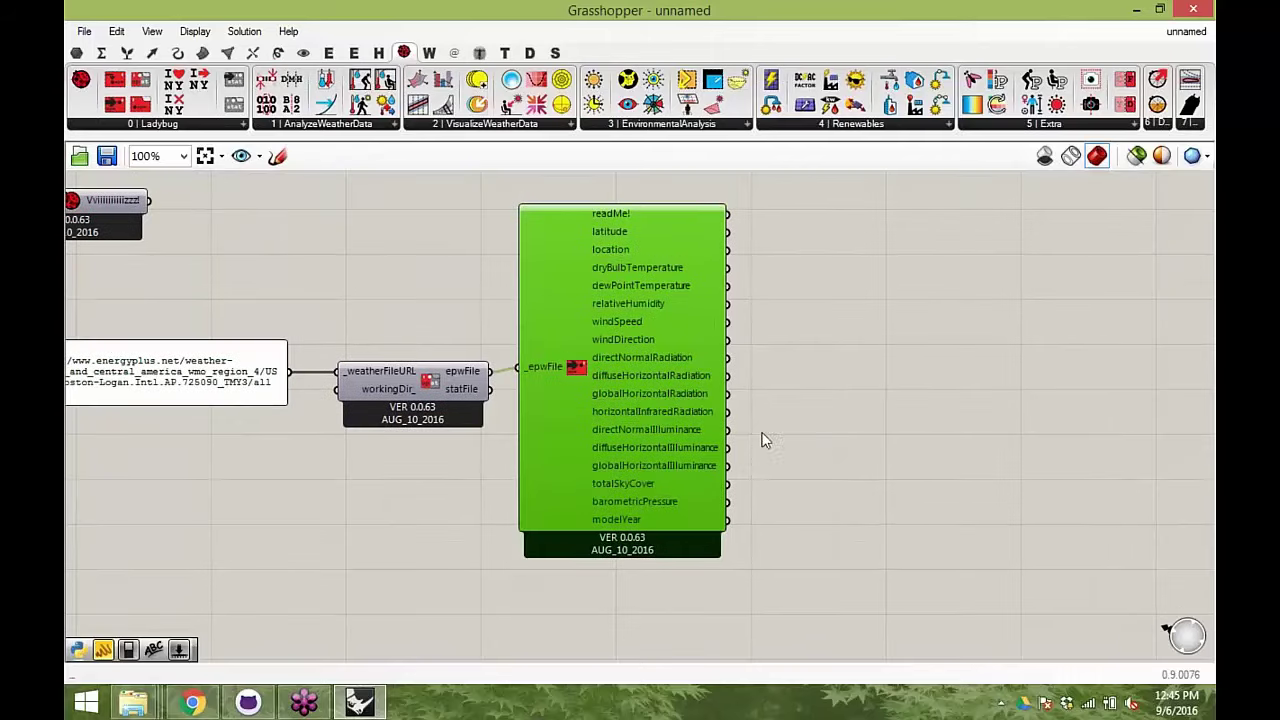
pyautogui.moveTo(703, 376); pyautogui.dragTo(715, 403, button='right')
pyautogui.moveTo(601, 361); pyautogui.dragTo(701, 346)
pyautogui.click(623, 463)
pyautogui.moveTo(623, 463); pyautogui.dragTo(639, 386, button='right')
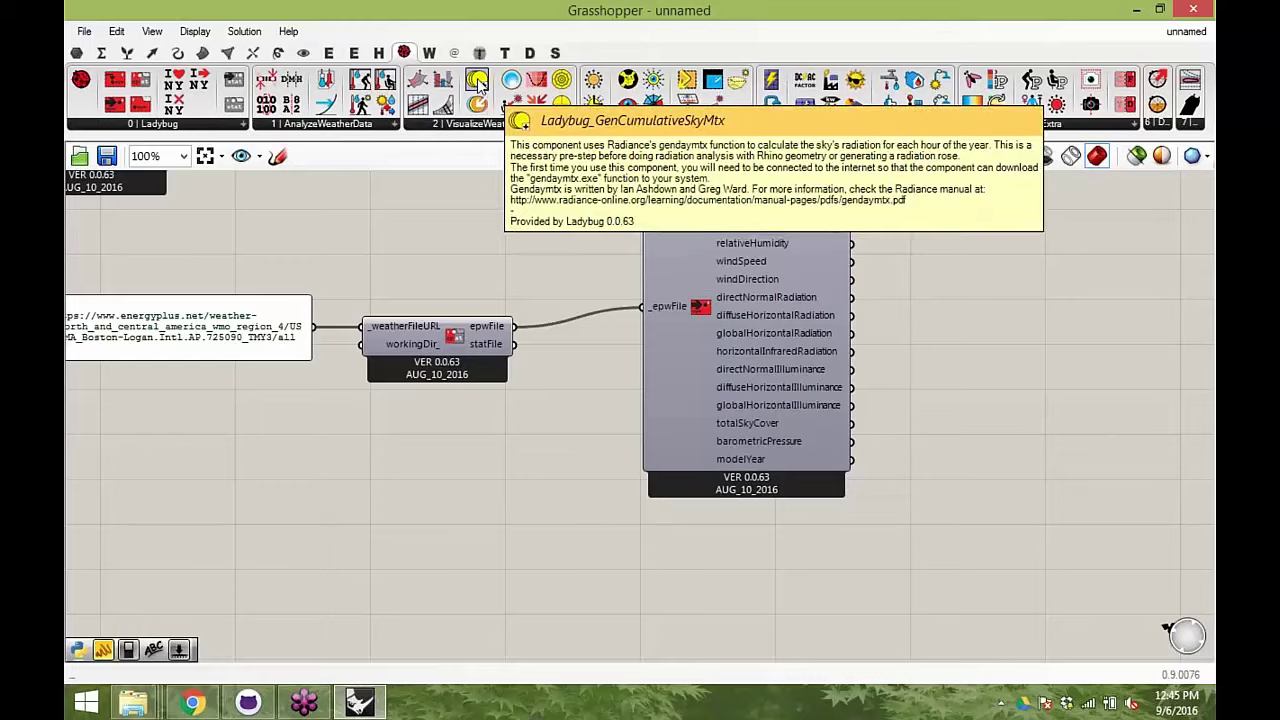
# - Place a Ladybug GenCumulativeSkyMtx component below the EPW import component and connect the epwFile output to its _epwFile input
pyautogui.moveTo(478, 83); pyautogui.dragTo(733, 563)
pyautogui.click(733, 563)
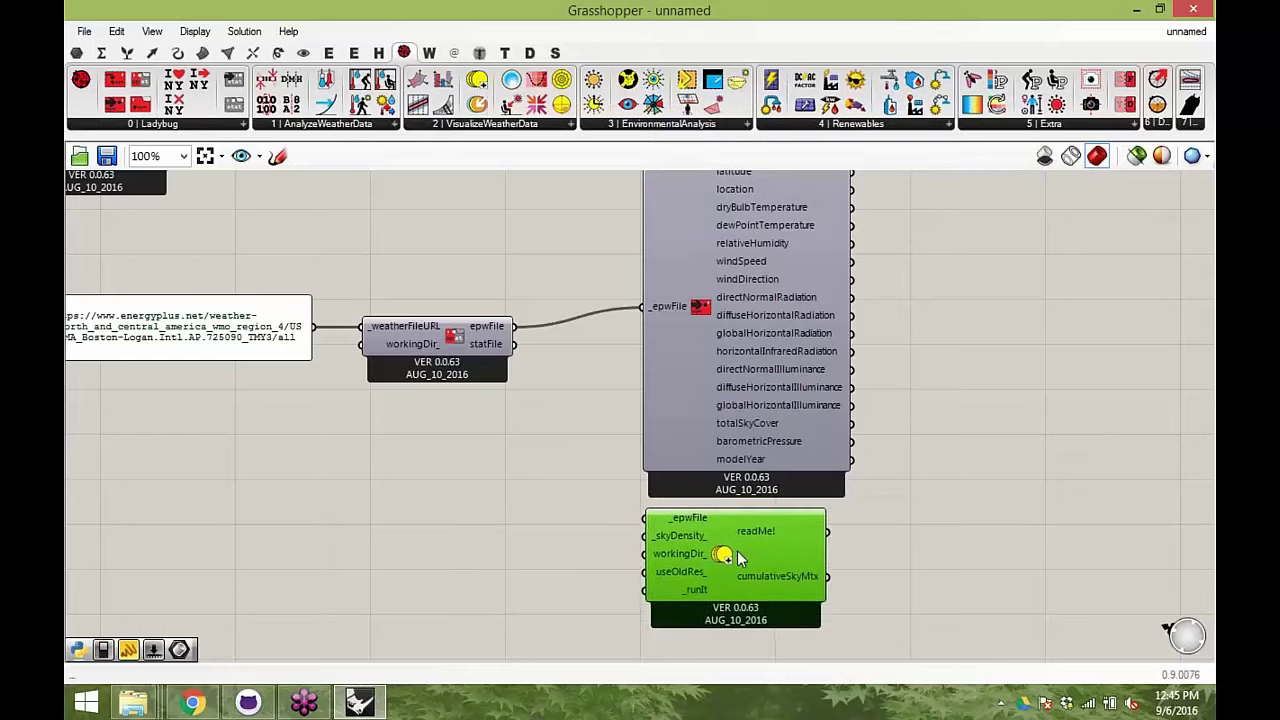
pyautogui.moveTo(577, 524); pyautogui.dragTo(608, 477, button='right')
pyautogui.moveTo(537, 300); pyautogui.dragTo(669, 497)
# - Add a Boolean Toggle set to True and connect it to the _runIt input of the cumulative sky component
pyautogui.doubleClick(580, 562)
pyautogui.write('bool')
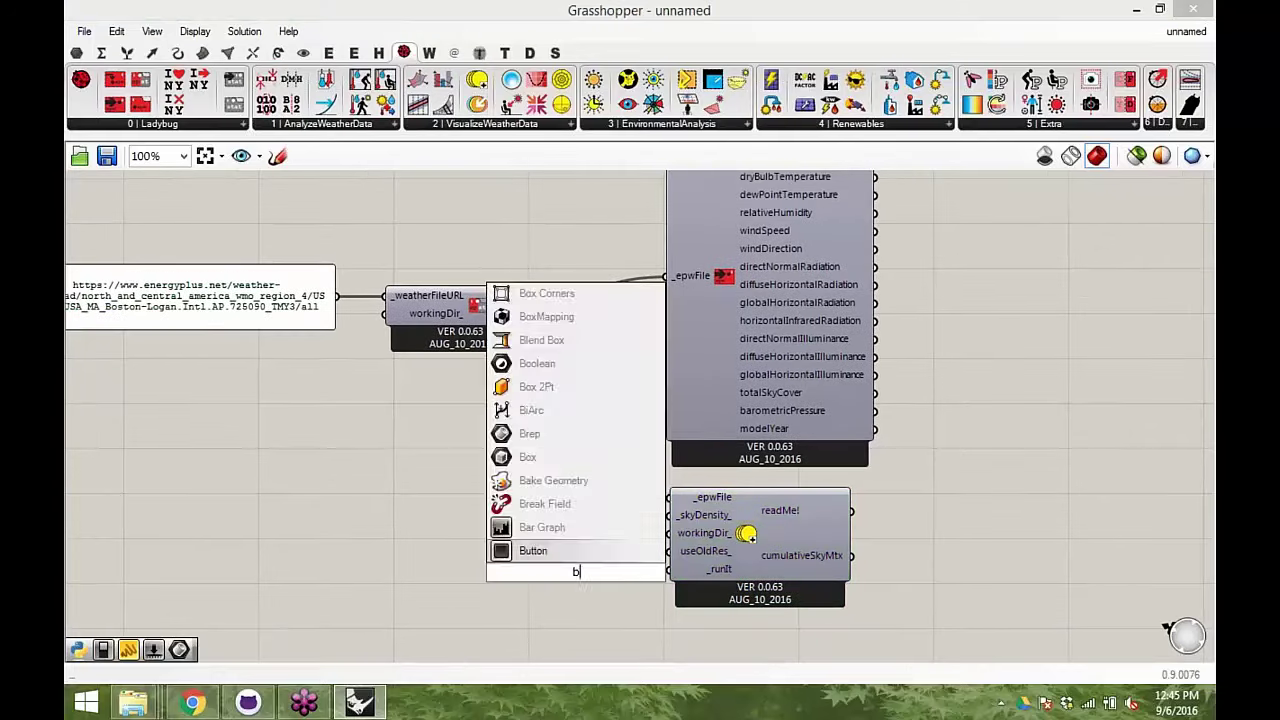
pyautogui.press('Return')
pyautogui.doubleClick(598, 573)
pyautogui.moveTo(625, 572); pyautogui.dragTo(669, 569)
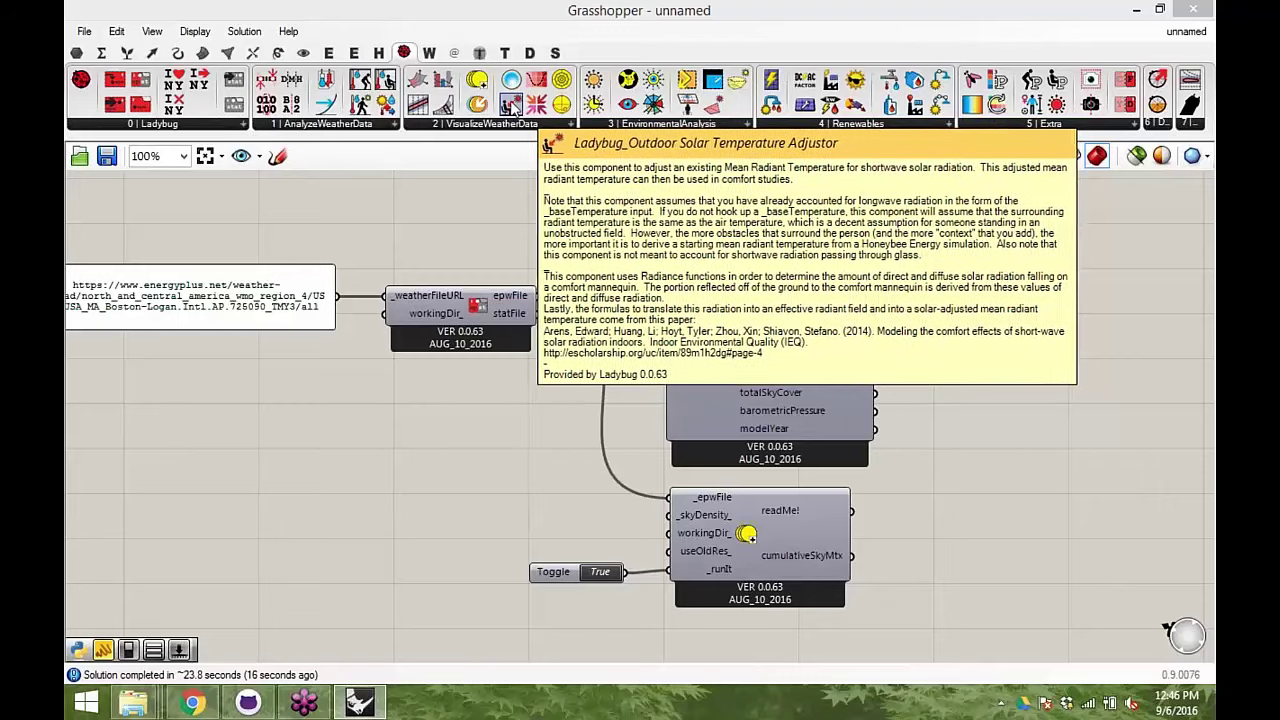
# - Place a Ladybug Outdoor Solar Temperature Adjustor component beside the EPW import and cumulative sky components
pyautogui.moveTo(510, 105); pyautogui.dragTo(1152, 506)
pyautogui.moveTo(1155, 475); pyautogui.dragTo(773, 349, button='right')
pyautogui.click(777, 355)
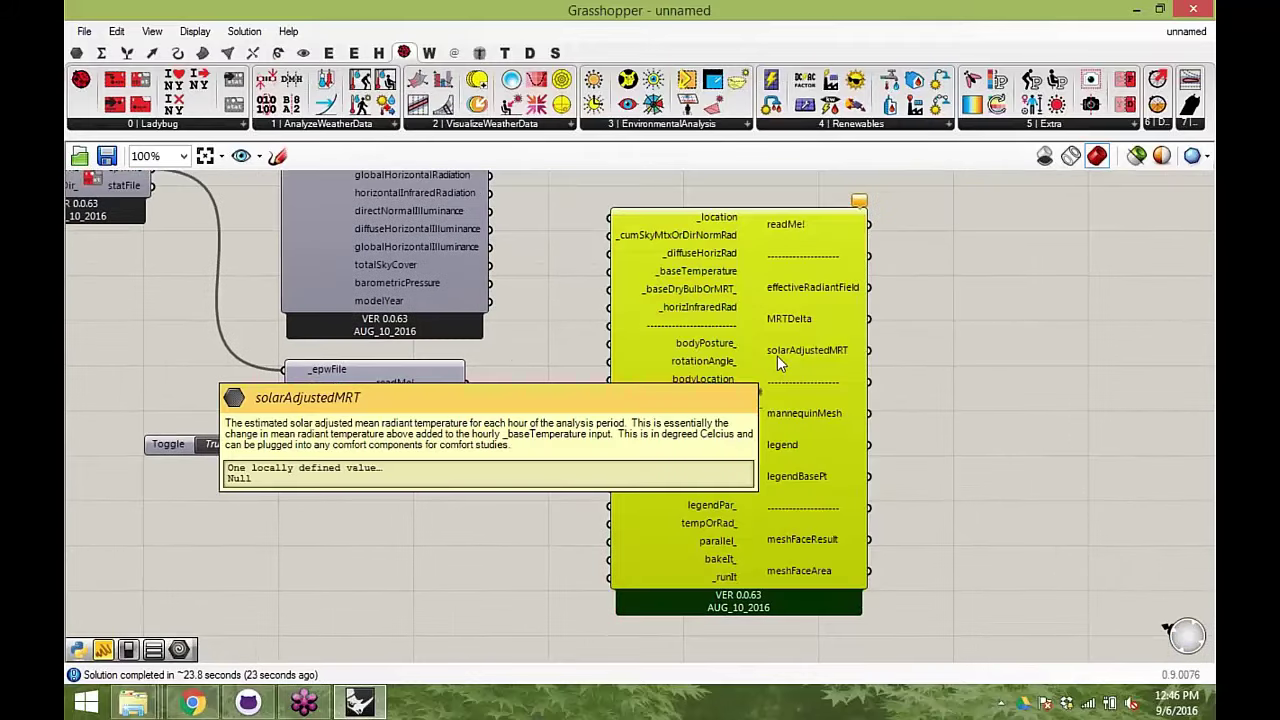
pyautogui.moveTo(780, 326); pyautogui.dragTo(735, 310)
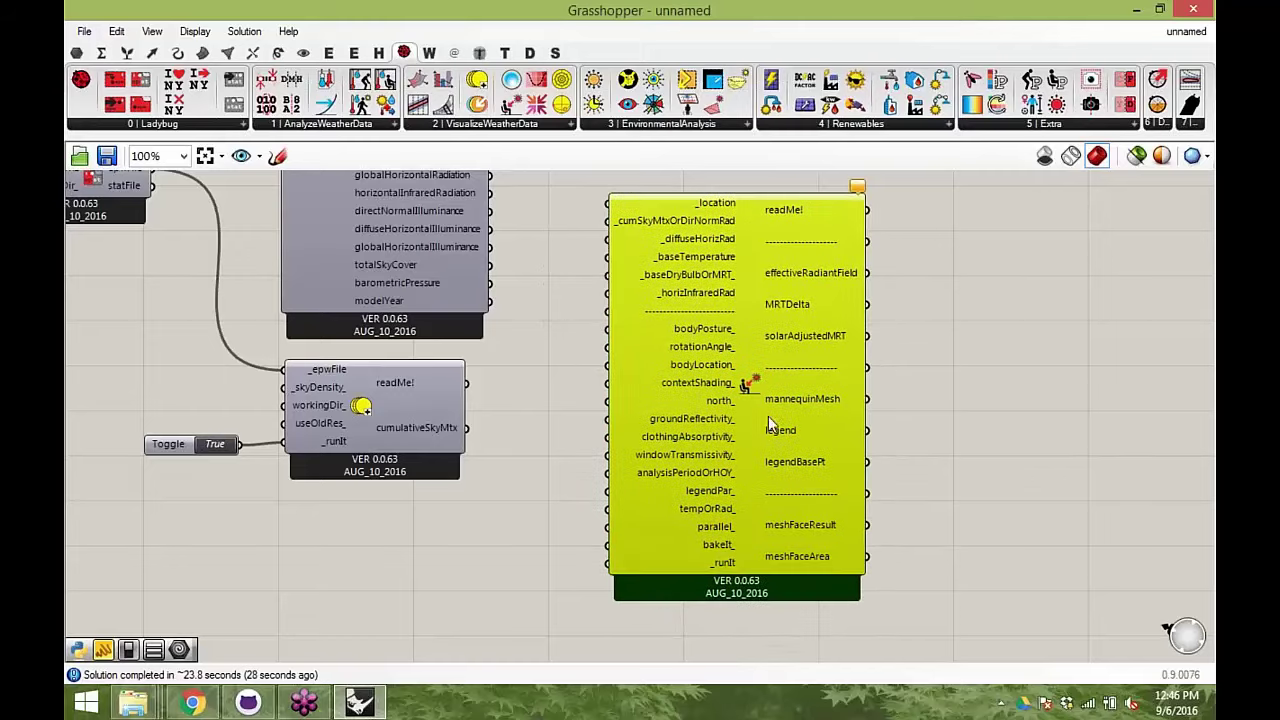
# - Read the description of the Outdoor Solar Temperature Adjustor's solarAdjustedMRT output
pyautogui.click(931, 537)
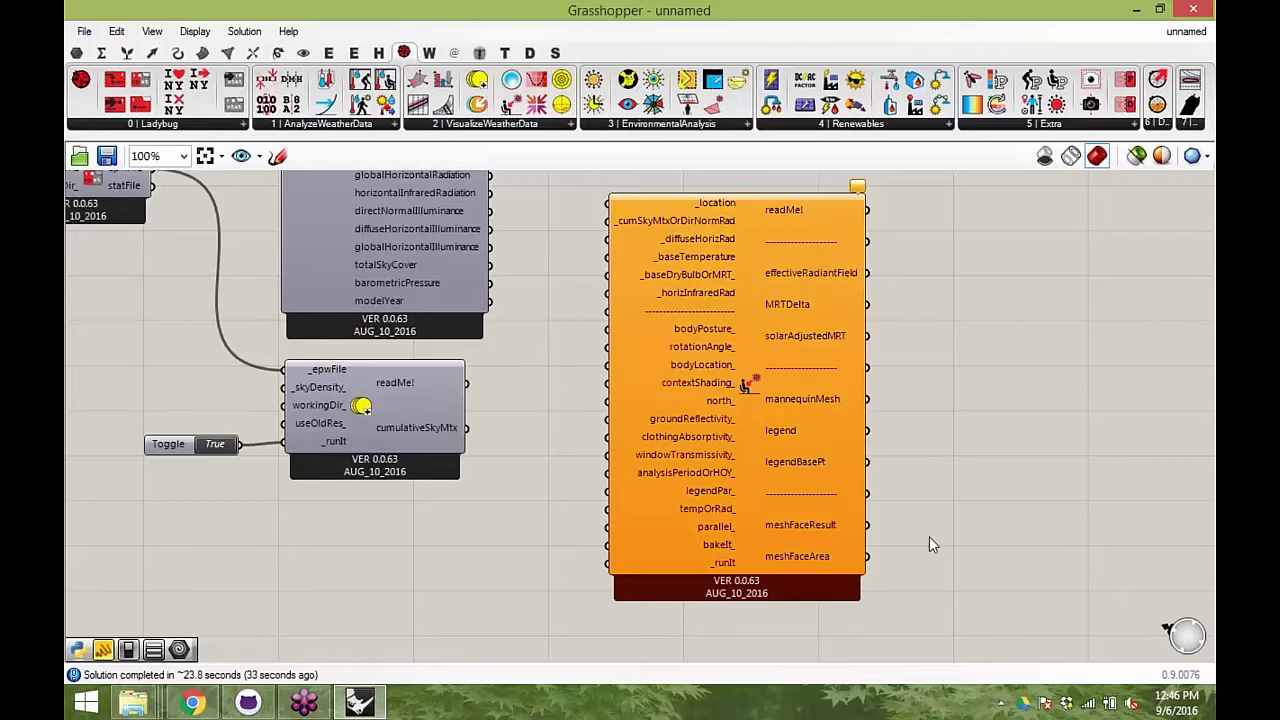
pyautogui.moveTo(550, 454); pyautogui.dragTo(645, 457, button='right')
pyautogui.moveTo(788, 414); pyautogui.dragTo(826, 477)
pyautogui.moveTo(693, 469); pyautogui.dragTo(673, 462, button='right')
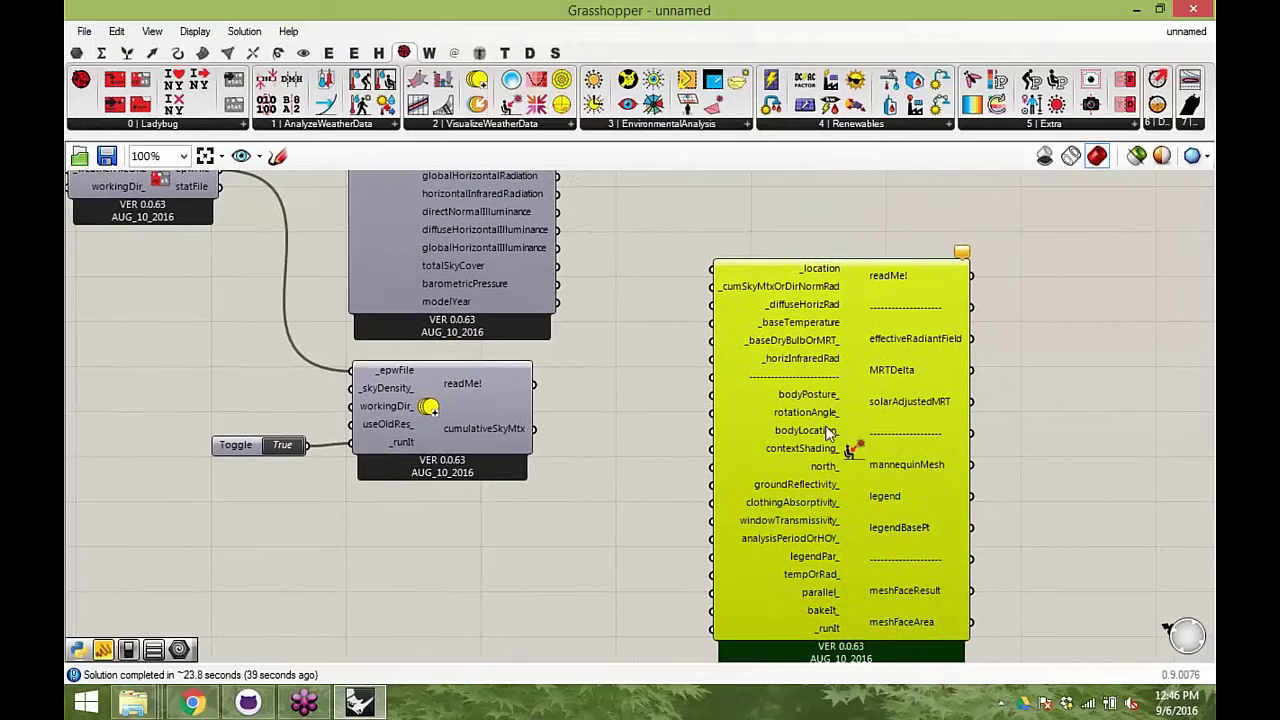
pyautogui.moveTo(808, 414); pyautogui.dragTo(791, 404)
pyautogui.moveTo(872, 396); pyautogui.dragTo(830, 398, button='right')
pyautogui.moveTo(947, 412); pyautogui.dragTo(902, 353, button='right')
pyautogui.click(900, 351)
pyautogui.moveTo(794, 335)
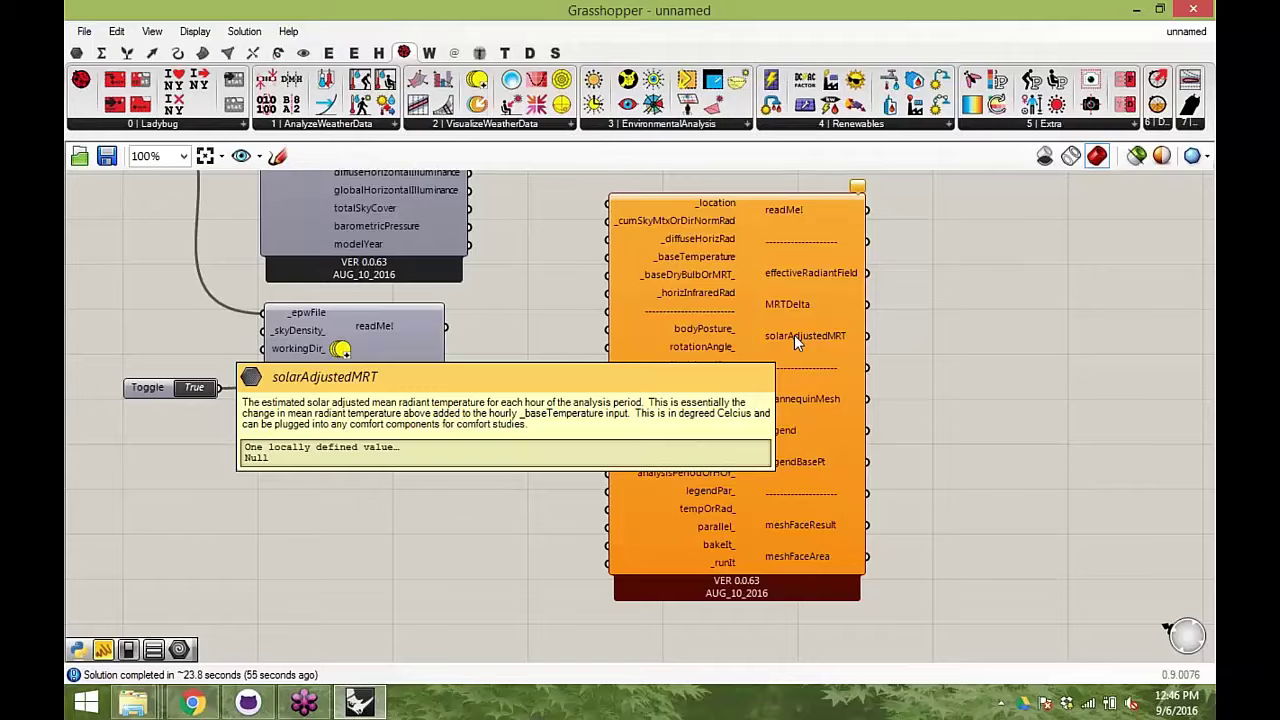
pyautogui.moveTo(640, 9); pyautogui.dragTo(1214, 10)
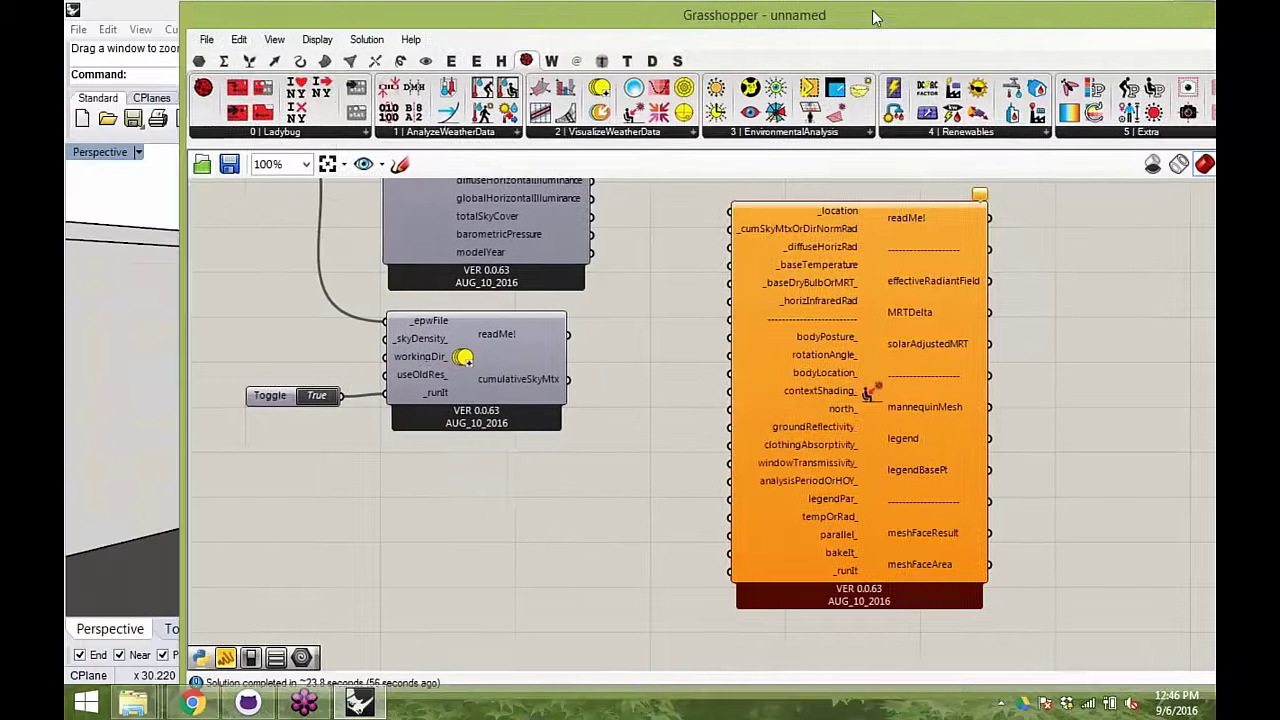
pyautogui.click(515, 430)
pyautogui.moveTo(451, 493); pyautogui.dragTo(480, 455, button='right')
pyautogui.moveTo(954, 19); pyautogui.dragTo(923, 2)
# - Move the temperature adjustor farther from the EPW import and cumulative sky components to leave room for wiring
pyautogui.moveTo(708, 396); pyautogui.dragTo(786, 393)
pyautogui.moveTo(694, 426); pyautogui.dragTo(657, 501, button='right')
pyautogui.click(640, 498)
pyautogui.moveTo(730, 399); pyautogui.dragTo(755, 368)
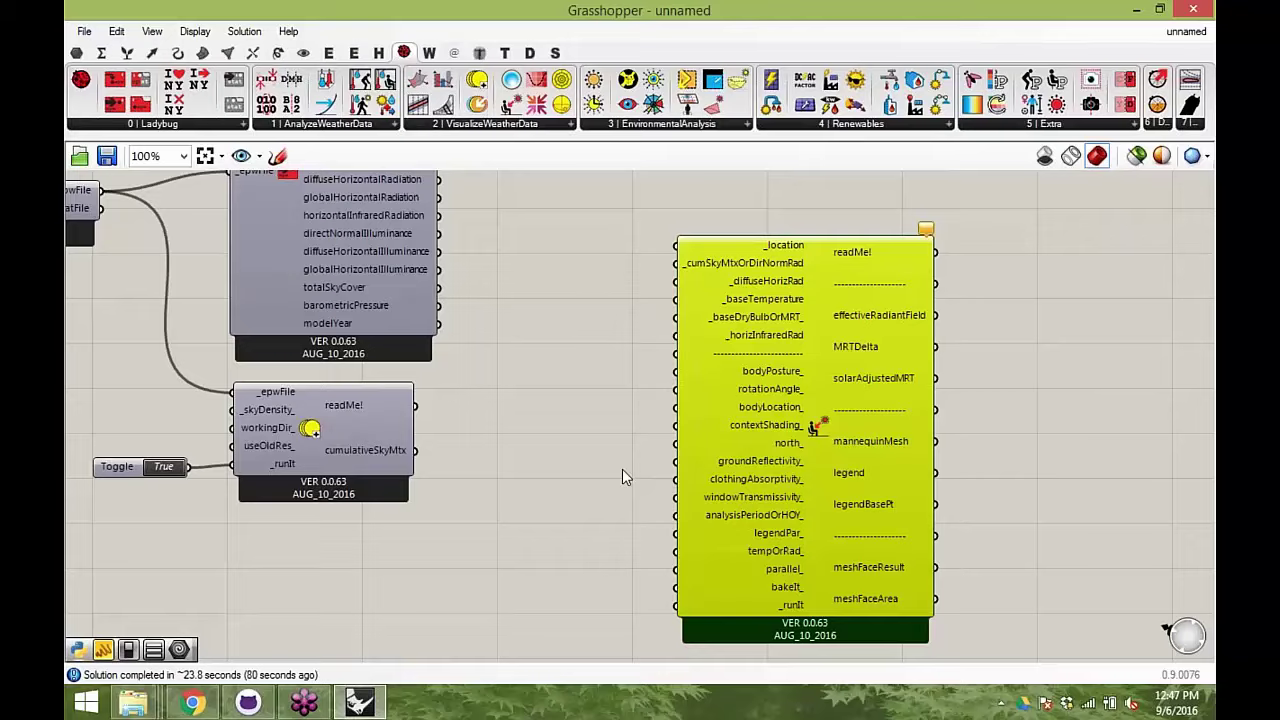
pyautogui.moveTo(596, 426); pyautogui.dragTo(586, 465, button='right')
pyautogui.moveTo(129, 501); pyautogui.dragTo(146, 499)
pyautogui.click(482, 491)
pyautogui.moveTo(880, 391); pyautogui.dragTo(852, 409)
pyautogui.moveTo(786, 352); pyautogui.dragTo(788, 224)
pyautogui.moveTo(769, 279); pyautogui.dragTo(770, 365, button='right')
pyautogui.moveTo(818, 348); pyautogui.dragTo(834, 304)
pyautogui.moveTo(834, 304); pyautogui.dragTo(839, 305, button='right')
pyautogui.moveTo(411, 251); pyautogui.dragTo(415, 263, button='right')
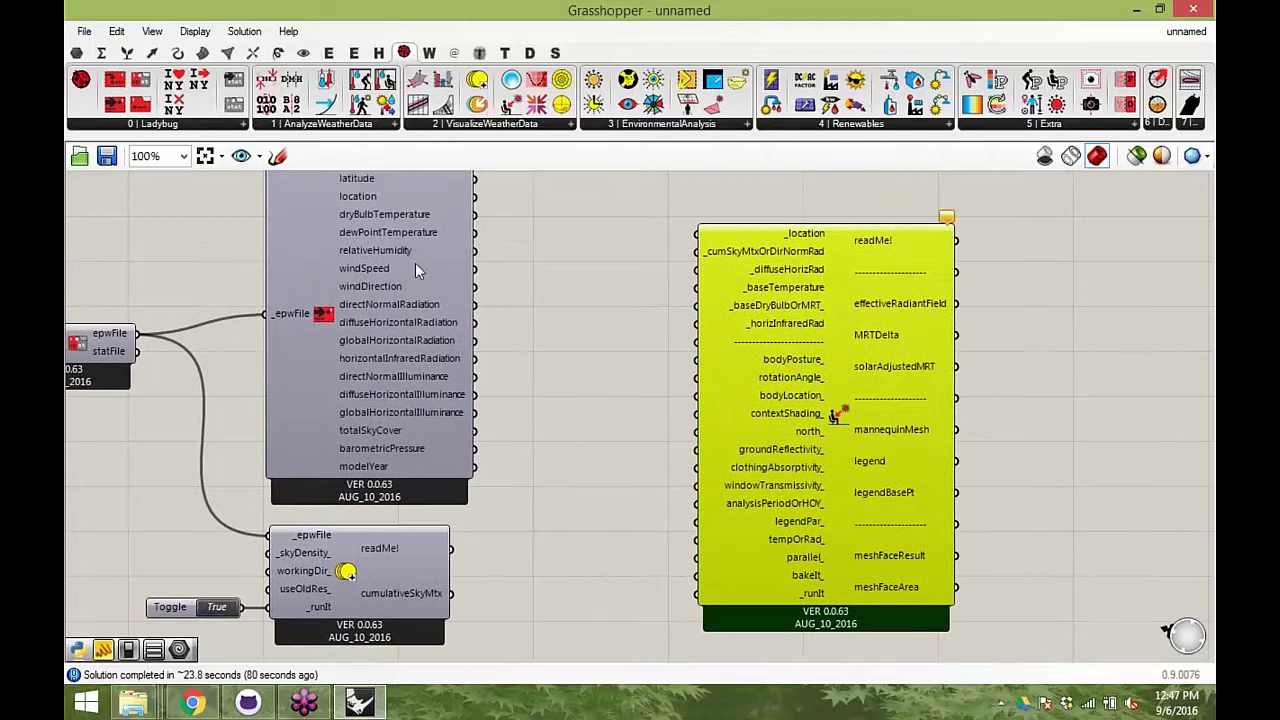
# - Connect the cumulativeSkyMtx output to the temperature adjustor's _cumSkyMtxOrDirNormRad input
pyautogui.moveTo(451, 594); pyautogui.dragTo(697, 253)
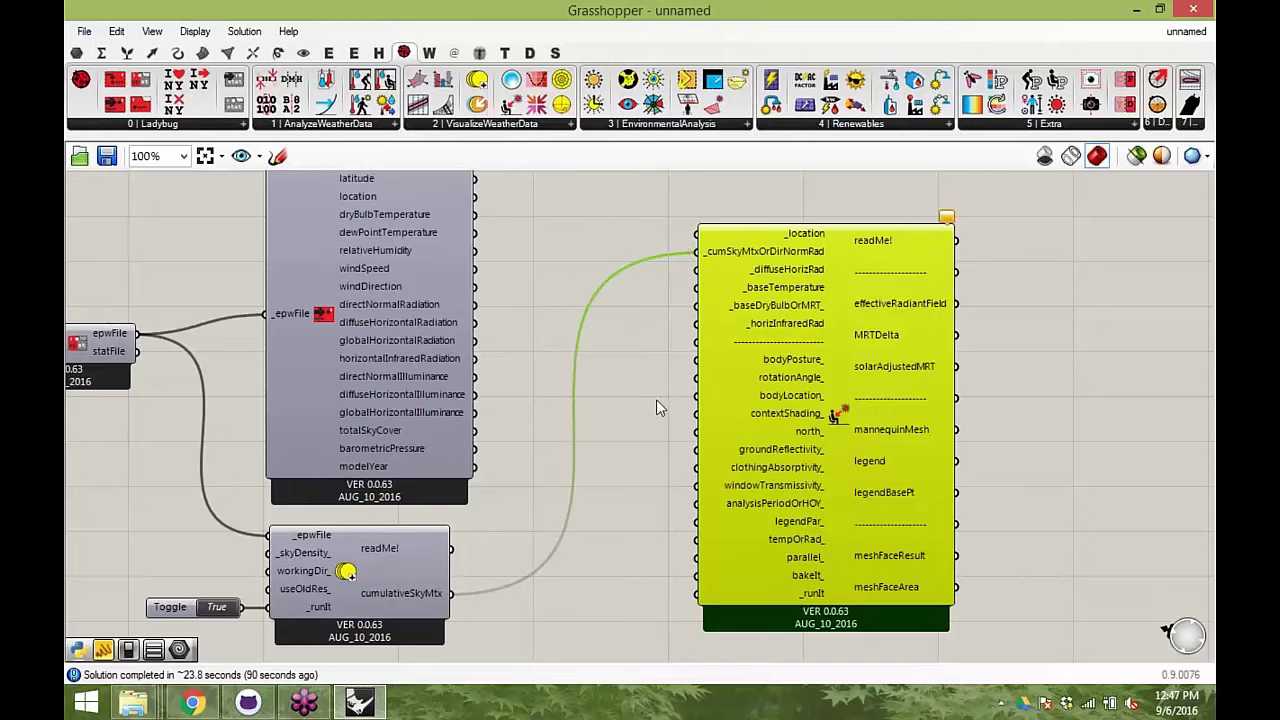
pyautogui.moveTo(655, 410)
pyautogui.mouseDown(button='right')
pyautogui.moveTo(629, 351)
pyautogui.moveTo(638, 378)
pyautogui.moveTo(605, 373)
pyautogui.moveTo(614, 367)
pyautogui.moveTo(632, 407)
pyautogui.moveTo(669, 387)
pyautogui.moveTo(645, 392)
pyautogui.mouseUp(button='right')
pyautogui.moveTo(559, 308); pyautogui.dragTo(538, 341, button='right')
pyautogui.click(515, 330)
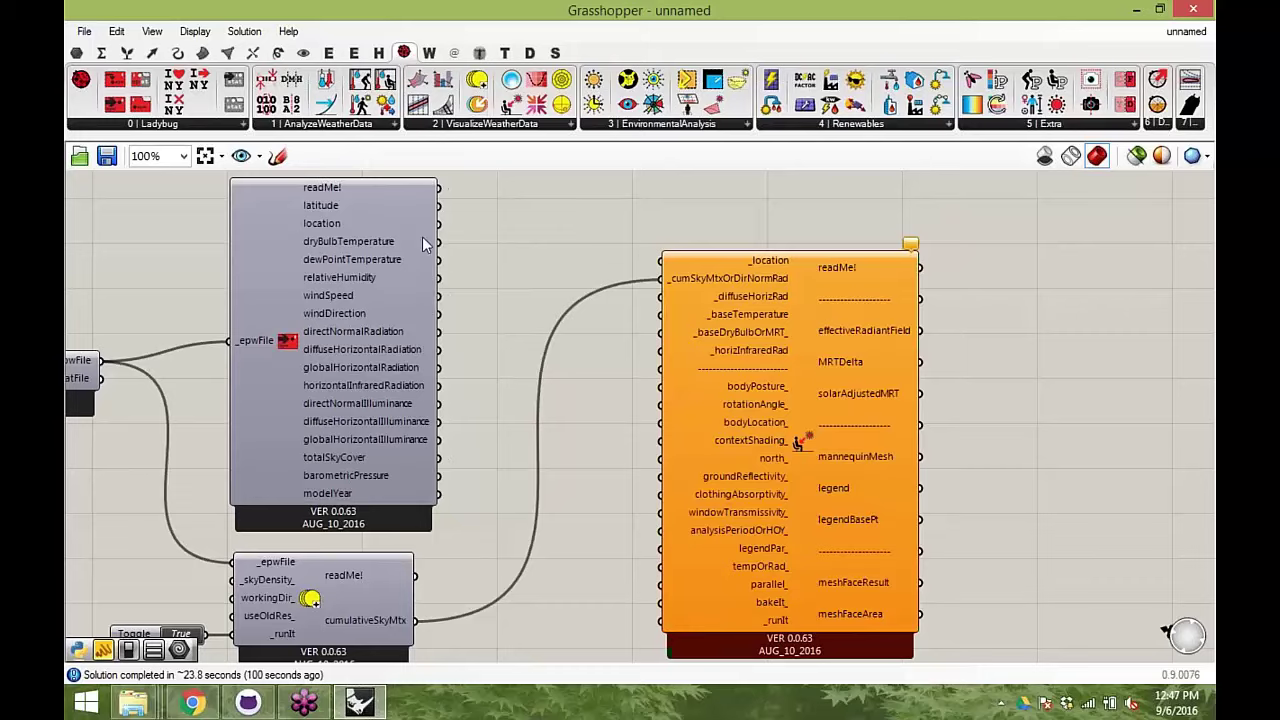
# - Connect the EPW location, dryBulbTemperature and horizontalInfraredRadiation outputs to the adjustor's _location, _baseTemperature and _horizInfraredRad inputs
pyautogui.moveTo(438, 223); pyautogui.dragTo(660, 260)
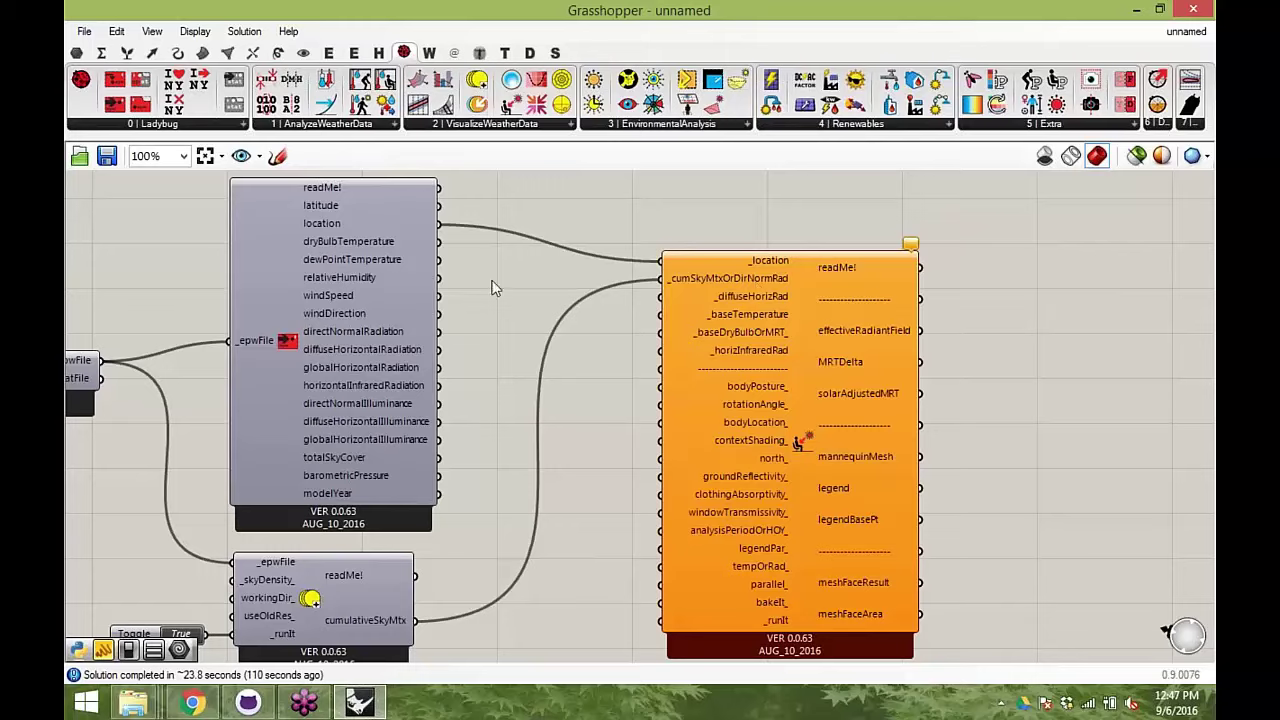
pyautogui.moveTo(440, 242); pyautogui.dragTo(663, 317)
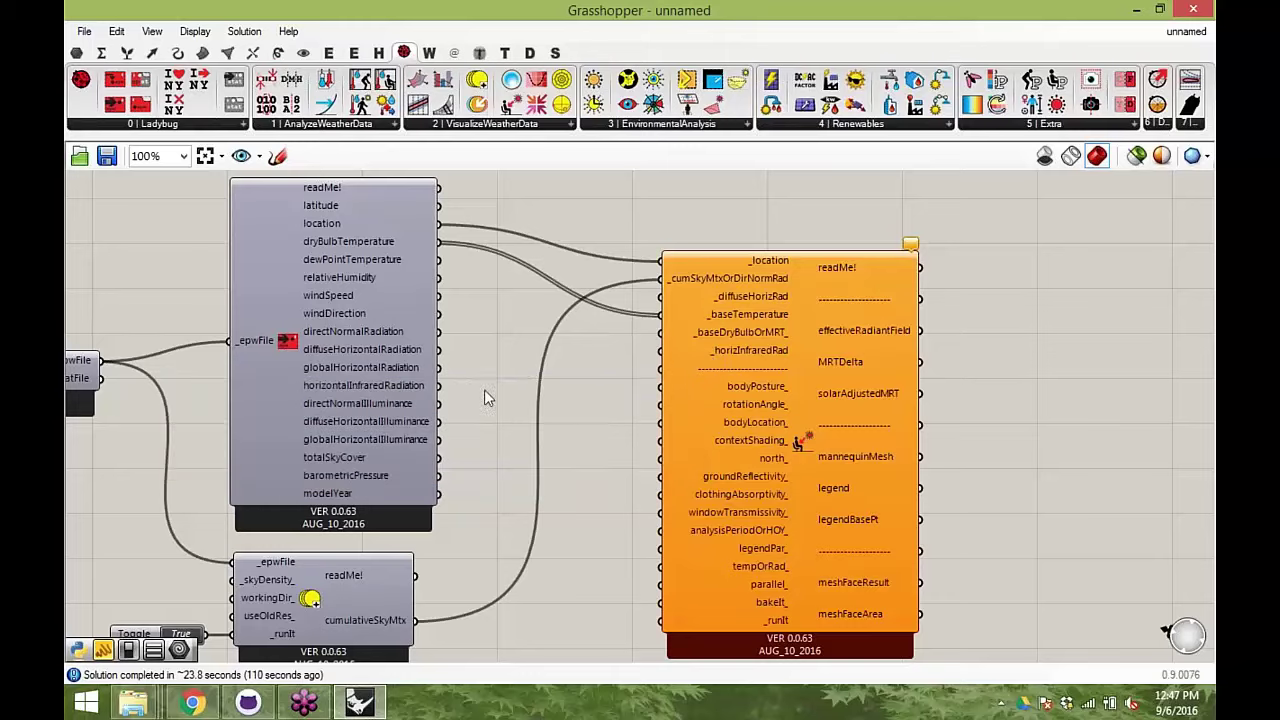
pyautogui.moveTo(440, 386); pyautogui.dragTo(655, 361)
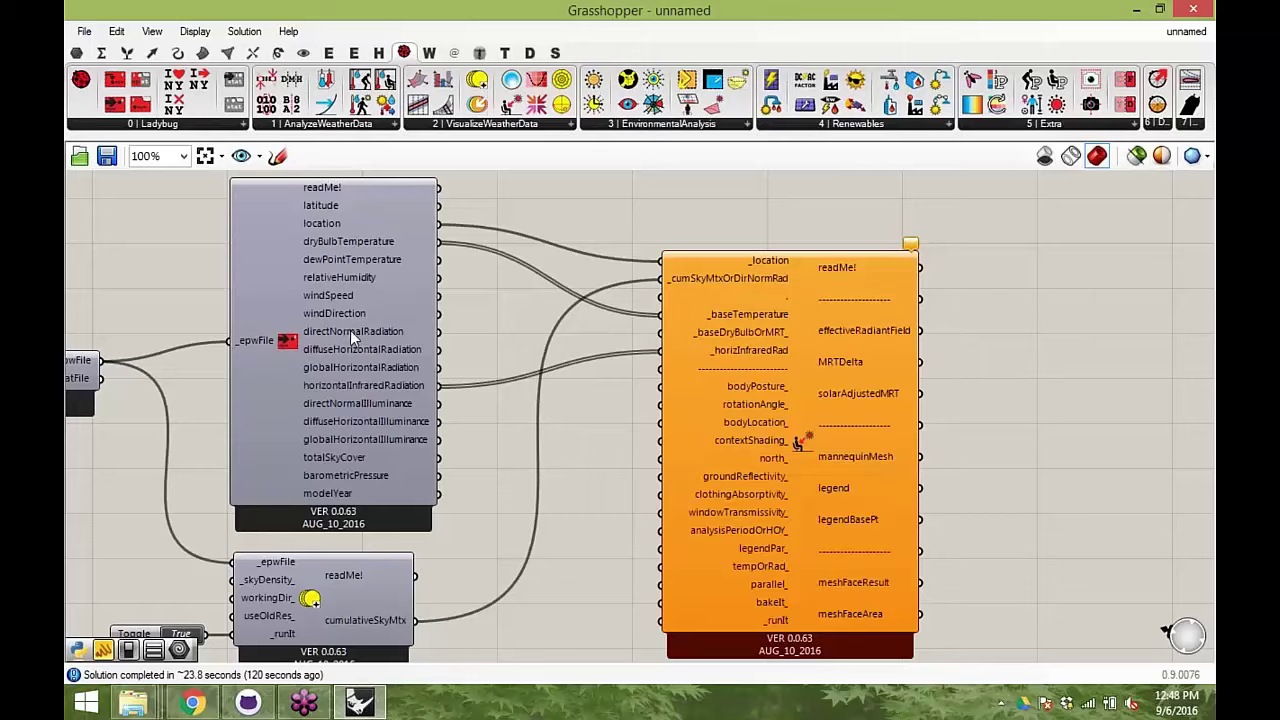
# - Rearrange the cumulative sky component and lower the temperature adjustor so the wires between the components are spread out
pyautogui.click(372, 624)
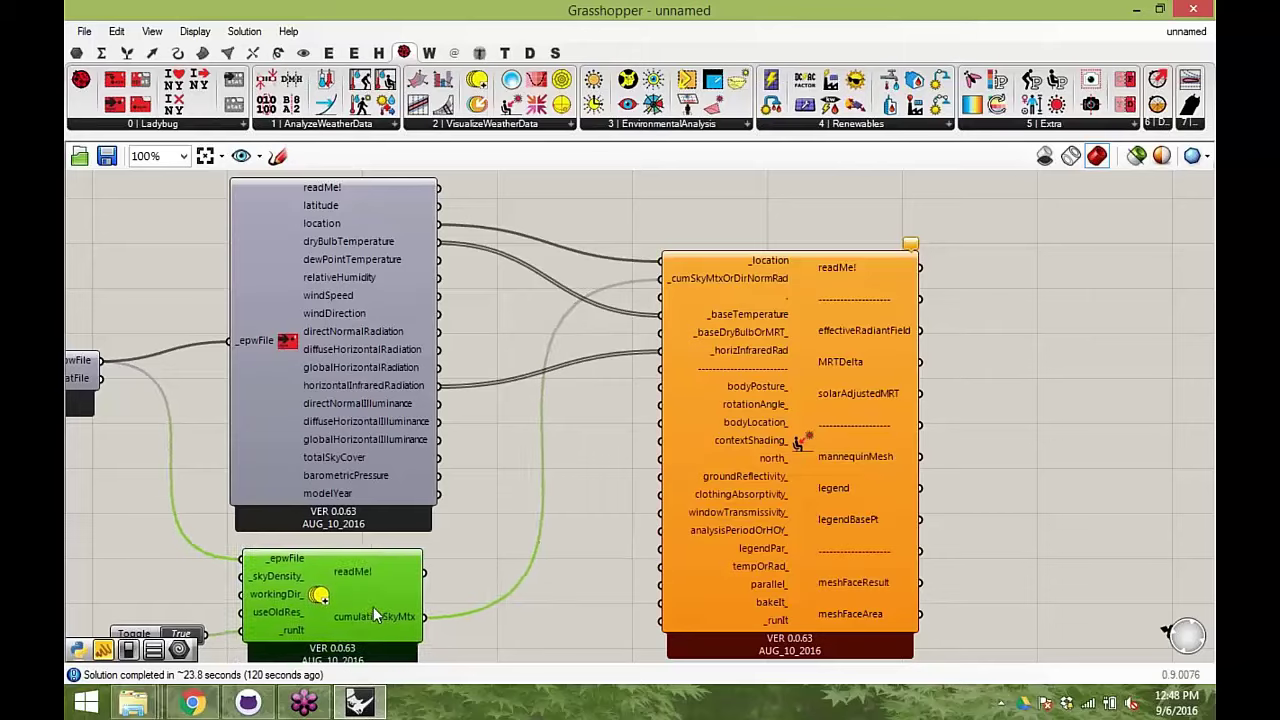
pyautogui.moveTo(561, 507); pyautogui.dragTo(534, 423, button='right')
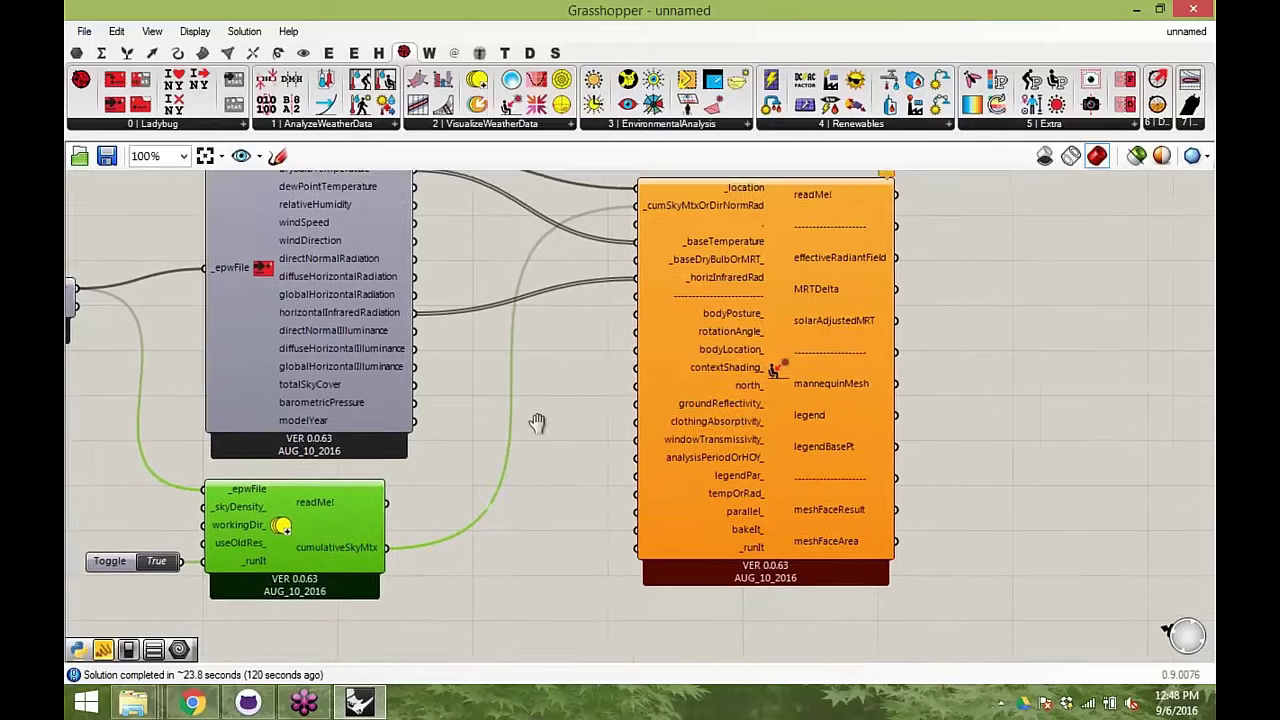
pyautogui.moveTo(733, 406); pyautogui.dragTo(789, 539)
pyautogui.click(274, 534)
pyautogui.moveTo(277, 540); pyautogui.dragTo(269, 540)
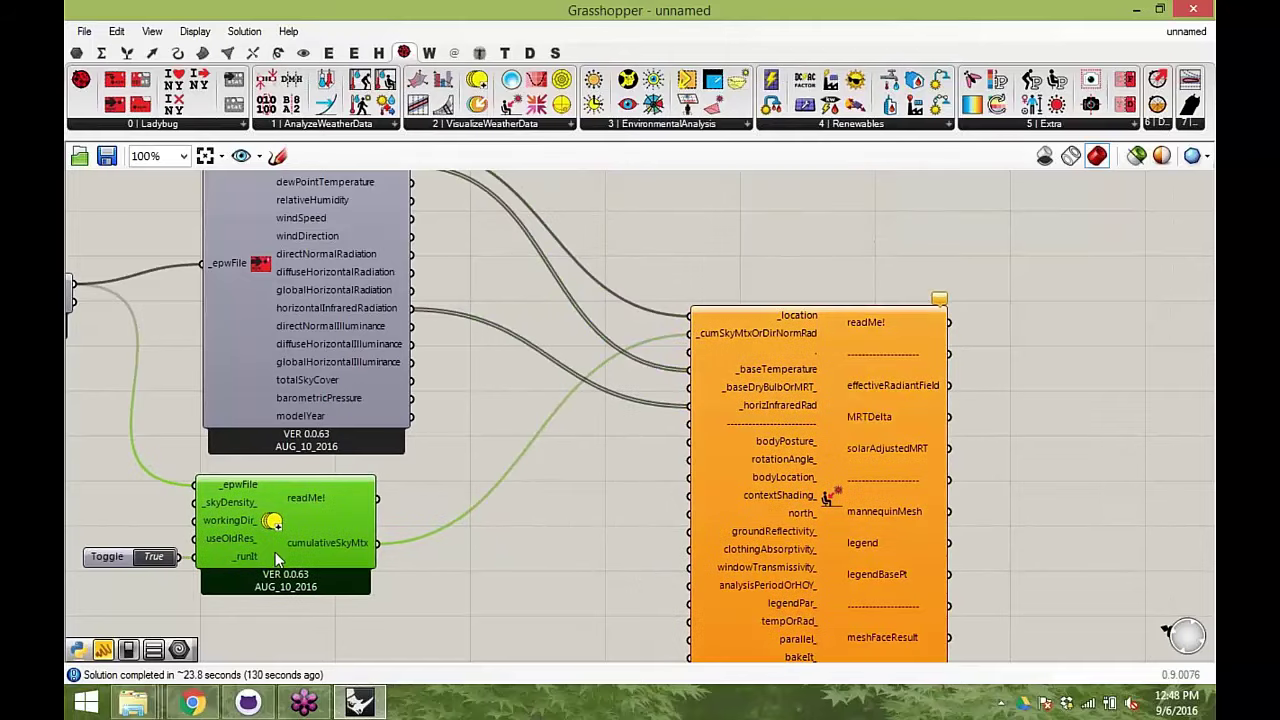
pyautogui.click(548, 568)
pyautogui.moveTo(548, 564); pyautogui.dragTo(535, 475, button='right')
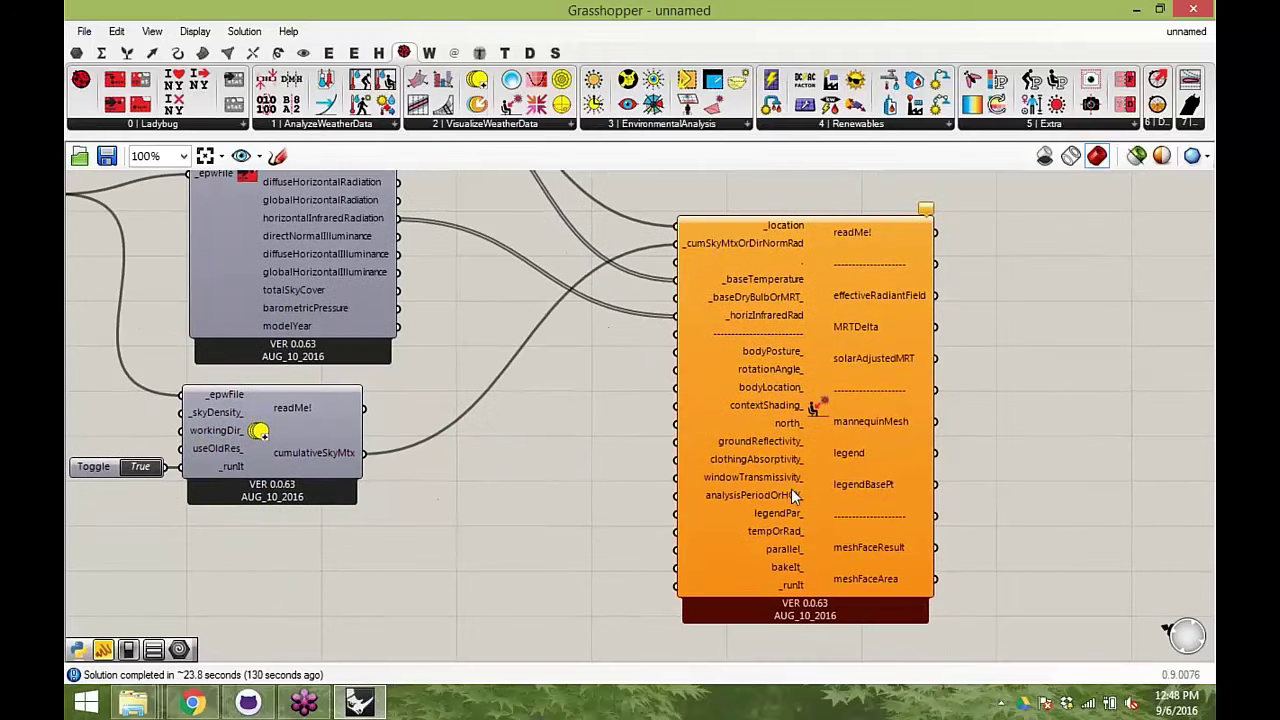
pyautogui.moveTo(606, 460); pyautogui.dragTo(655, 582, button='right')
pyautogui.click(393, 356)
pyautogui.moveTo(392, 355); pyautogui.dragTo(373, 359)
pyautogui.moveTo(652, 588); pyautogui.dragTo(568, 440, button='right')
pyautogui.moveTo(559, 529); pyautogui.dragTo(559, 528, button='right')
pyautogui.click(577, 545)
pyautogui.scroll(2, 753, 574)
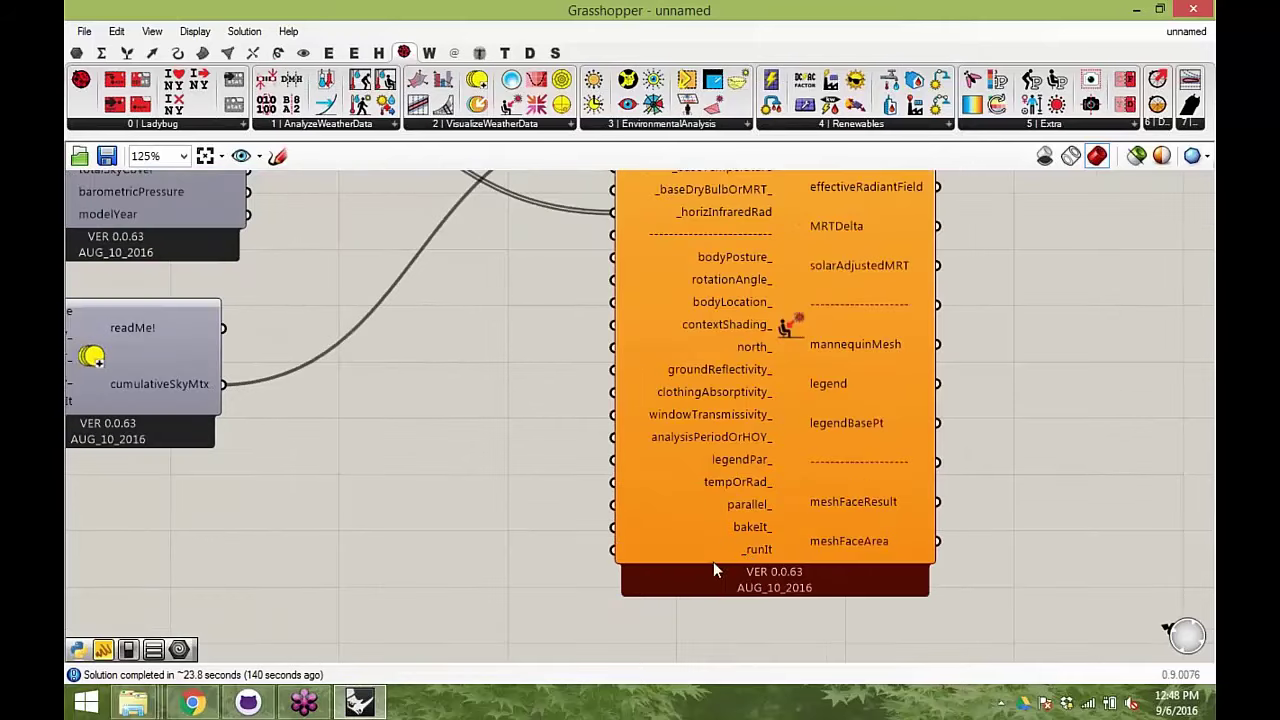
# - Show the Grasshopper canvas beside the Rhino model and select the bus stop's seat point in Rhino
pyautogui.doubleClick(459, 6)
pyautogui.moveTo(1110, 434); pyautogui.dragTo(854, 438, button='right')
pyautogui.moveTo(990, 345); pyautogui.dragTo(875, 421, button='right')
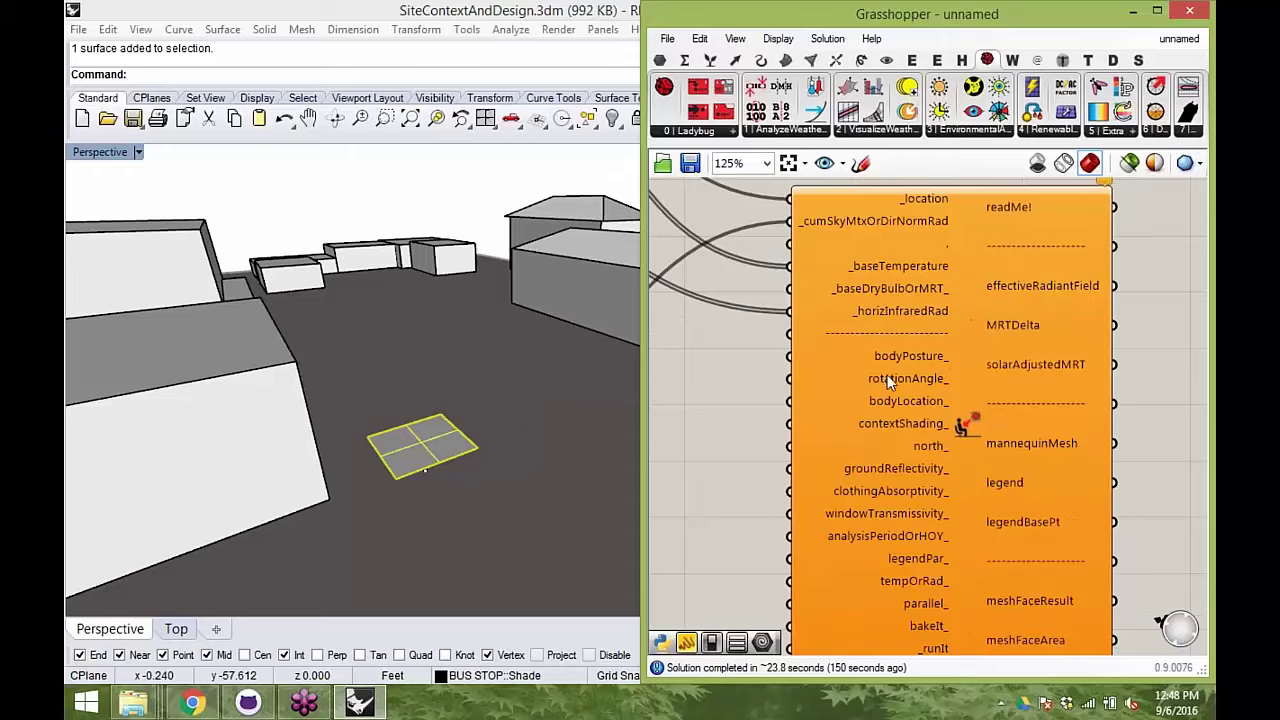
pyautogui.moveTo(357, 462); pyautogui.dragTo(437, 464, button='right')
pyautogui.click(437, 464)
pyautogui.click(480, 509)
pyautogui.moveTo(472, 472); pyautogui.dragTo(478, 500, button='right')
pyautogui.scroll(-2, 796, 431)
# - Add a Point parameter referencing the selected seat point and connect it to the adjustor's bodyLocation_ input
pyautogui.doubleClick(796, 424)
pyautogui.write('point')
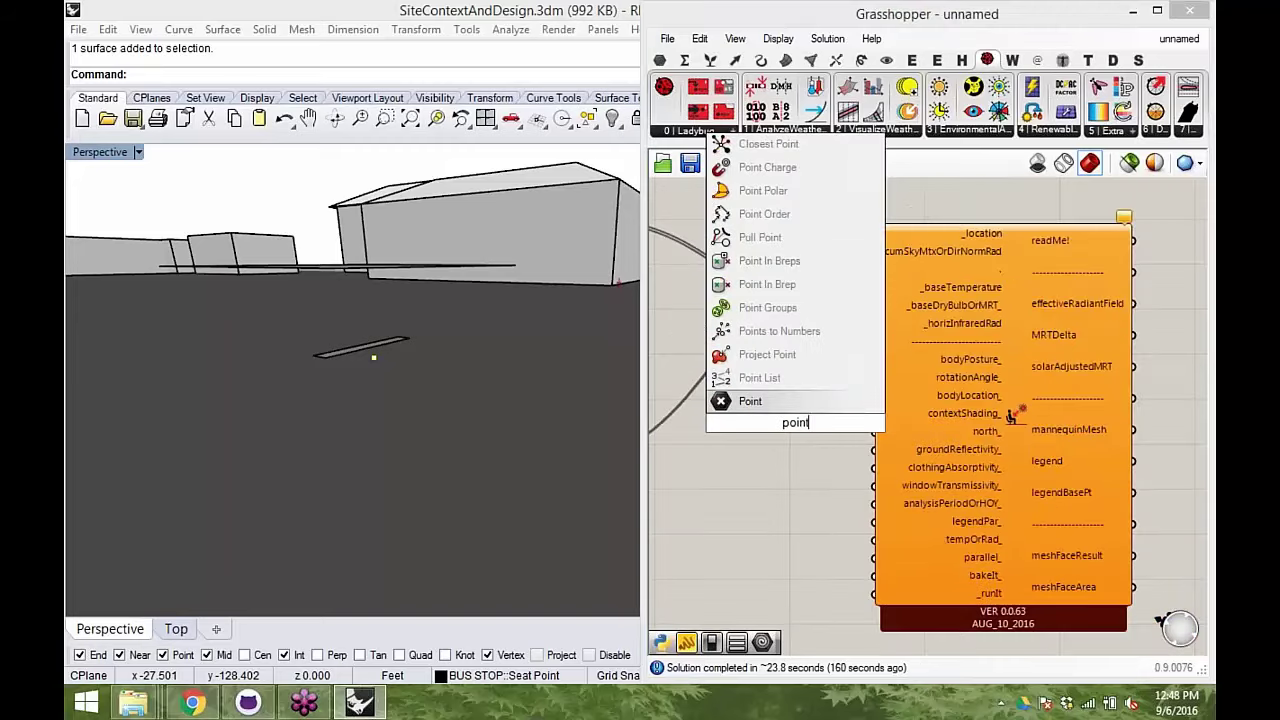
pyautogui.click(786, 402)
pyautogui.moveTo(795, 426); pyautogui.dragTo(768, 406)
pyautogui.rightClick(768, 406)
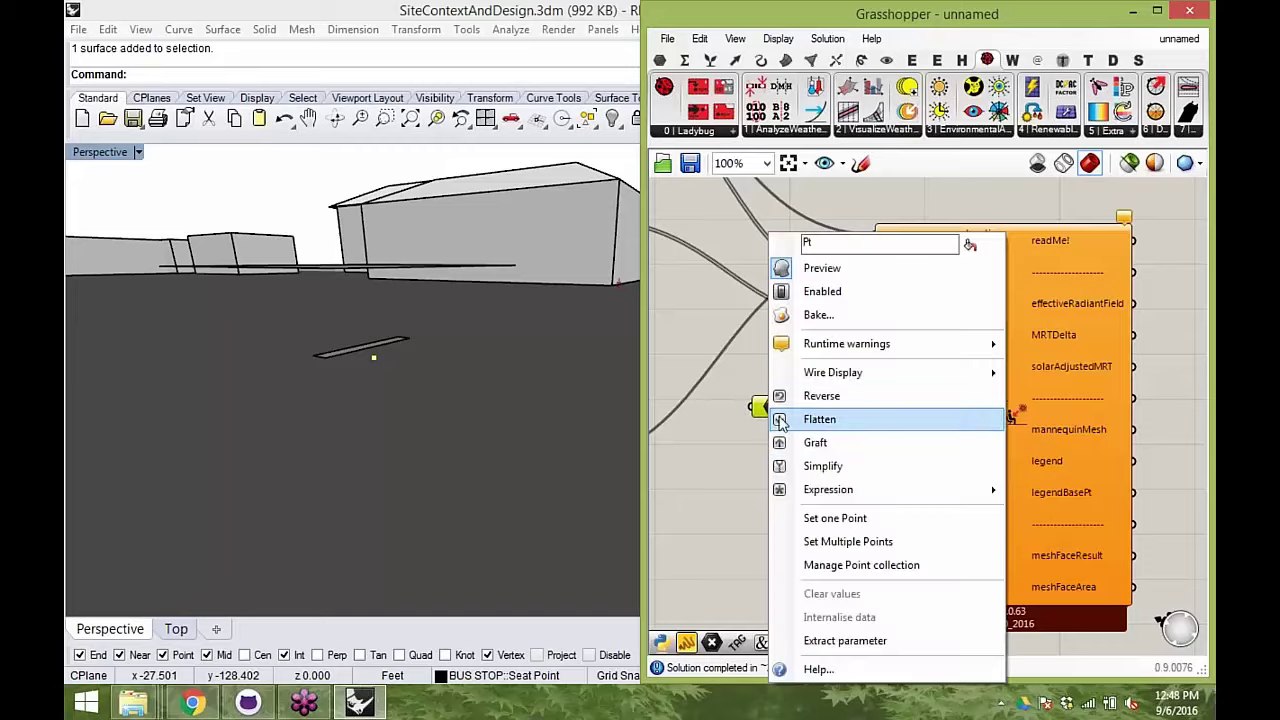
pyautogui.click(822, 520)
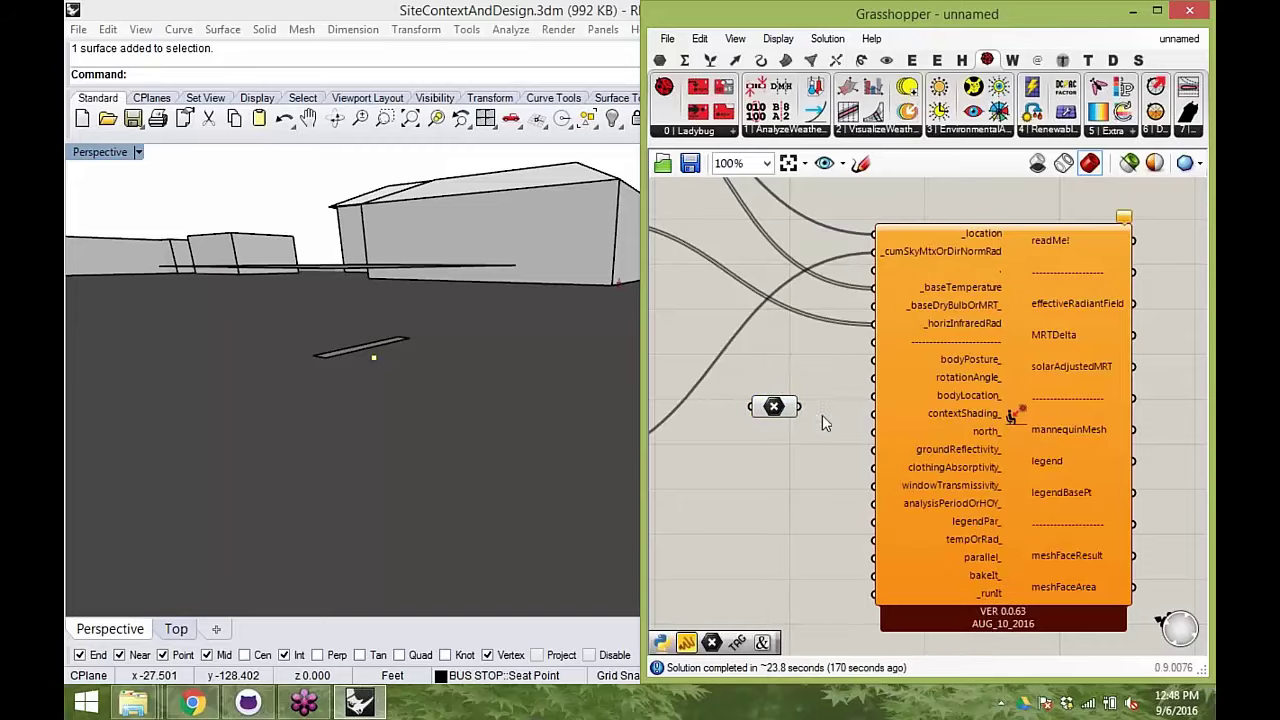
pyautogui.moveTo(801, 407); pyautogui.dragTo(874, 395)
# - Select the bus stop seat in Rhino and zoom to it to examine the comfort mannequin
pyautogui.moveTo(469, 428); pyautogui.dragTo(534, 454, button='right')
pyautogui.click(894, 480)
pyautogui.click(774, 497)
pyautogui.moveTo(1004, 491); pyautogui.dragTo(999, 491)
pyautogui.moveTo(497, 480); pyautogui.dragTo(512, 478, button='right')
pyautogui.scroll(10, 399, 315)
pyautogui.moveTo(440, 420); pyautogui.dragTo(532, 451, button='right')
pyautogui.click(532, 451)
pyautogui.write('z')
pyautogui.press('Return')
pyautogui.write('s')
pyautogui.press('Return')
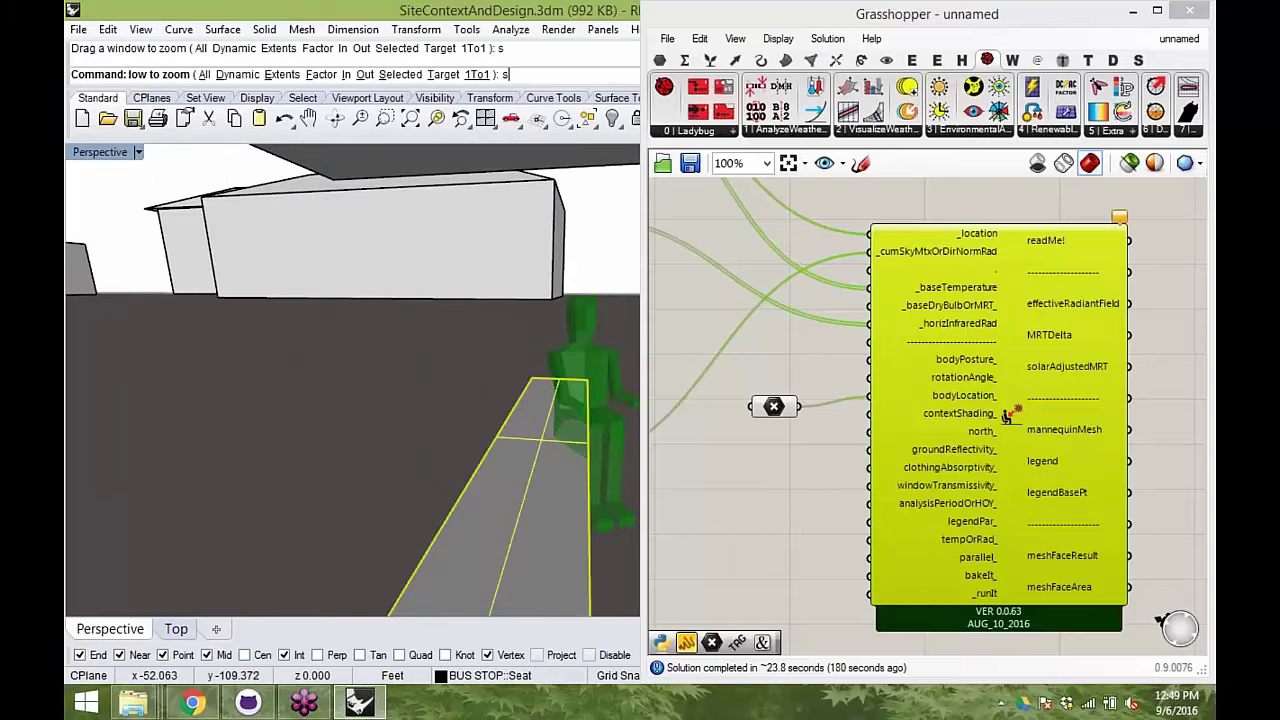
pyautogui.moveTo(369, 451); pyautogui.dragTo(500, 396, button='right')
# - Move the Point parameter closer to the adjustor and inspect how the mannequin sits on the bench in Rhino
pyautogui.moveTo(786, 406); pyautogui.dragTo(812, 396)
pyautogui.moveTo(466, 408)
pyautogui.mouseDown(button='right')
pyautogui.moveTo(474, 369)
pyautogui.moveTo(411, 436)
pyautogui.moveTo(432, 436)
pyautogui.moveTo(400, 436)
pyautogui.moveTo(445, 413)
pyautogui.mouseUp(button='right')
pyautogui.click(420, 436)
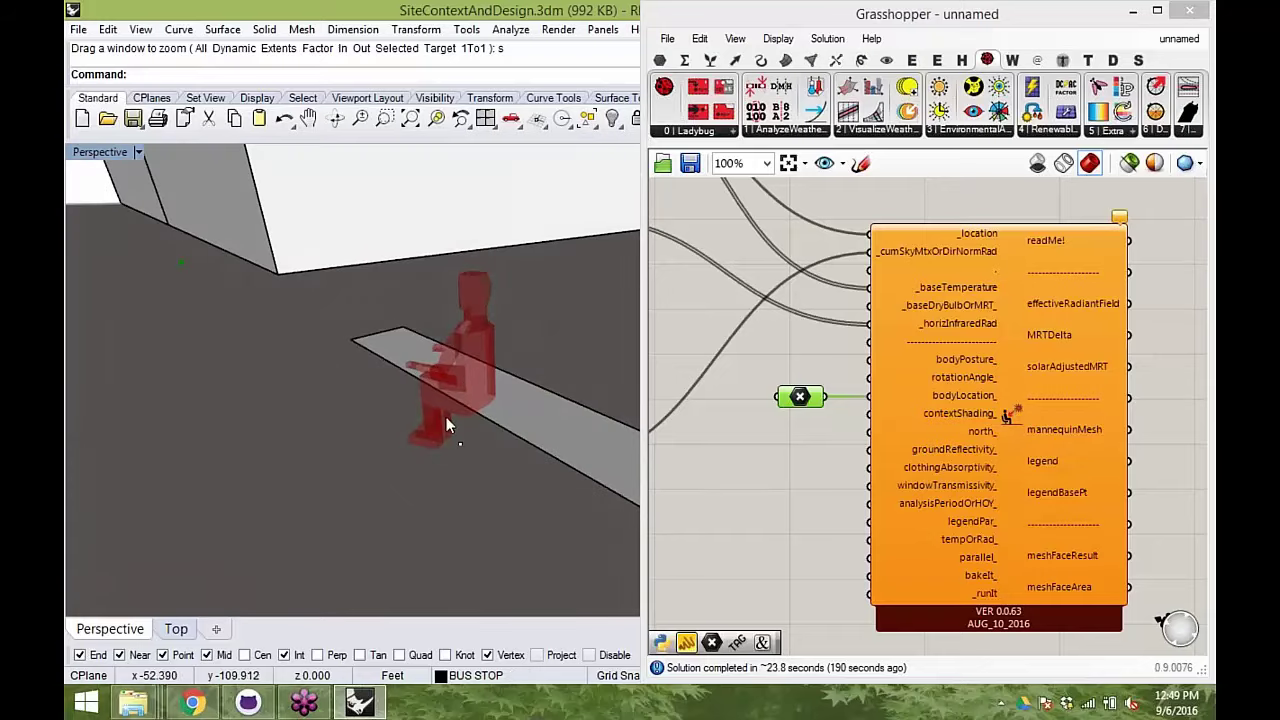
pyautogui.moveTo(549, 421); pyautogui.dragTo(515, 432, button='right')
pyautogui.scroll(-2, 862, 539)
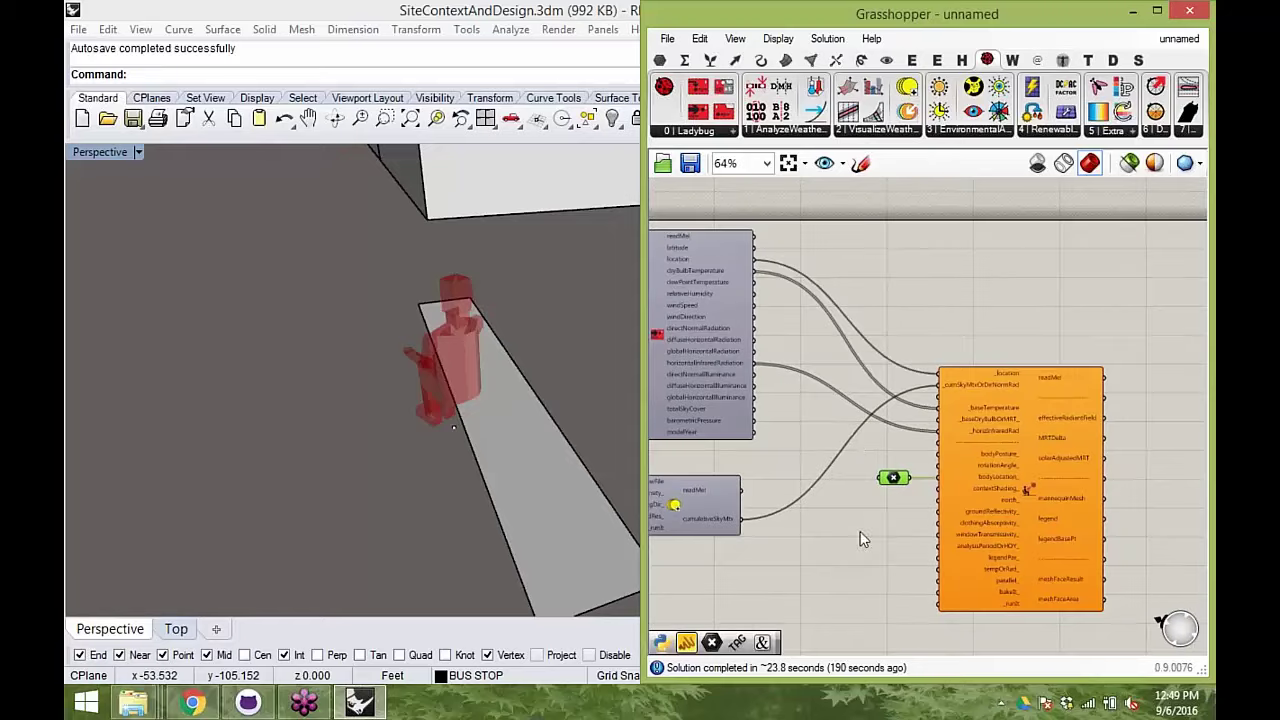
pyautogui.scroll(2, 803, 468)
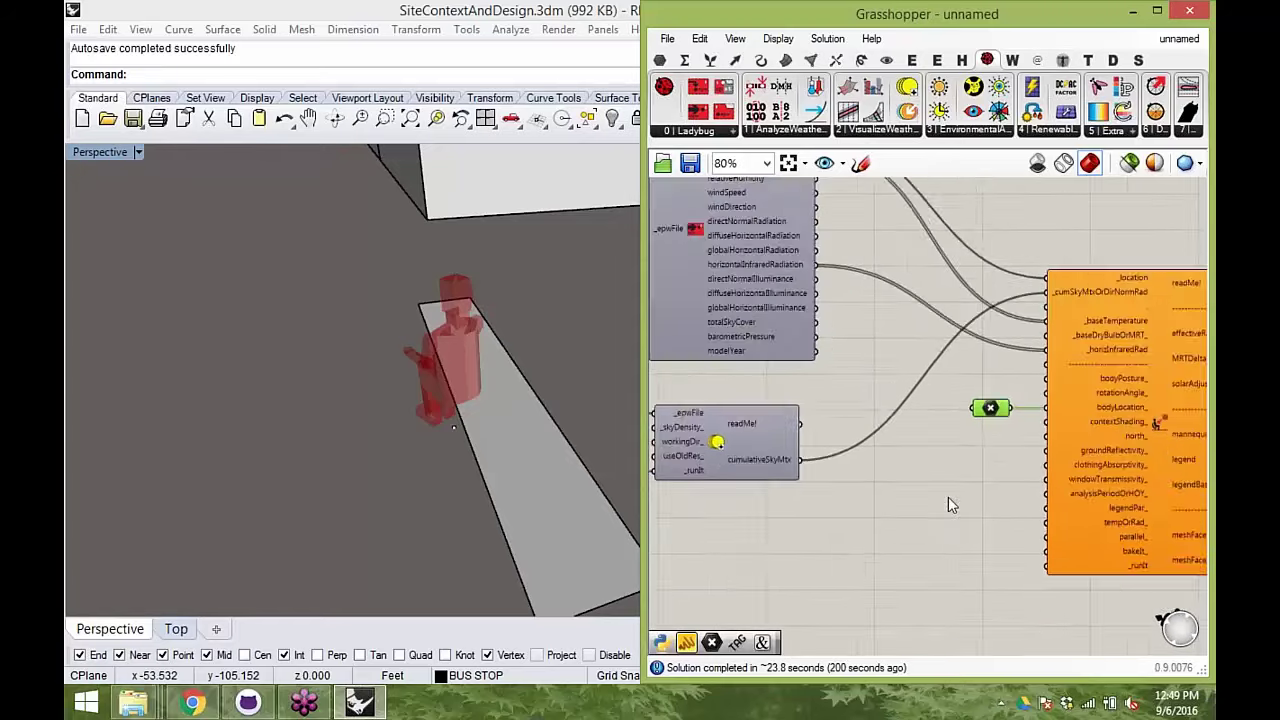
pyautogui.moveTo(491, 503); pyautogui.dragTo(458, 432, button='right')
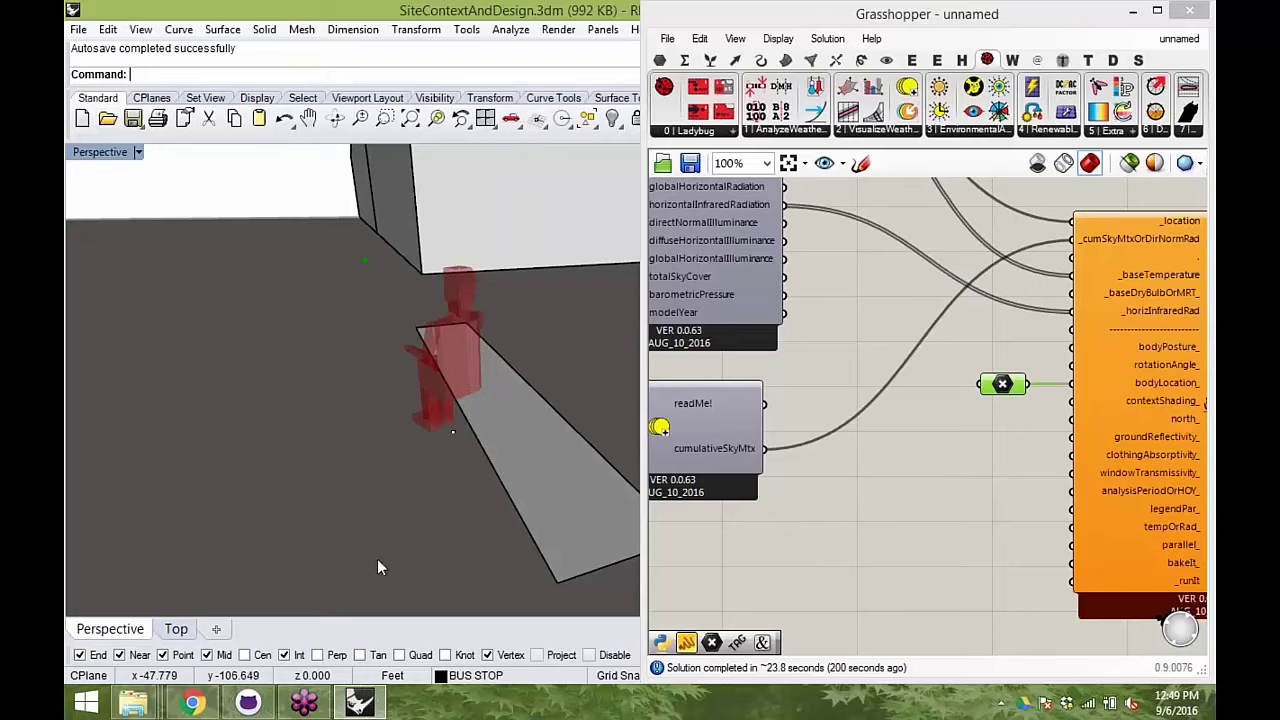
pyautogui.moveTo(1020, 387); pyautogui.dragTo(856, 392, button='right')
pyautogui.moveTo(839, 392); pyautogui.dragTo(850, 400)
pyautogui.click(707, 445)
pyautogui.moveTo(410, 443); pyautogui.dragTo(457, 441, button='right')
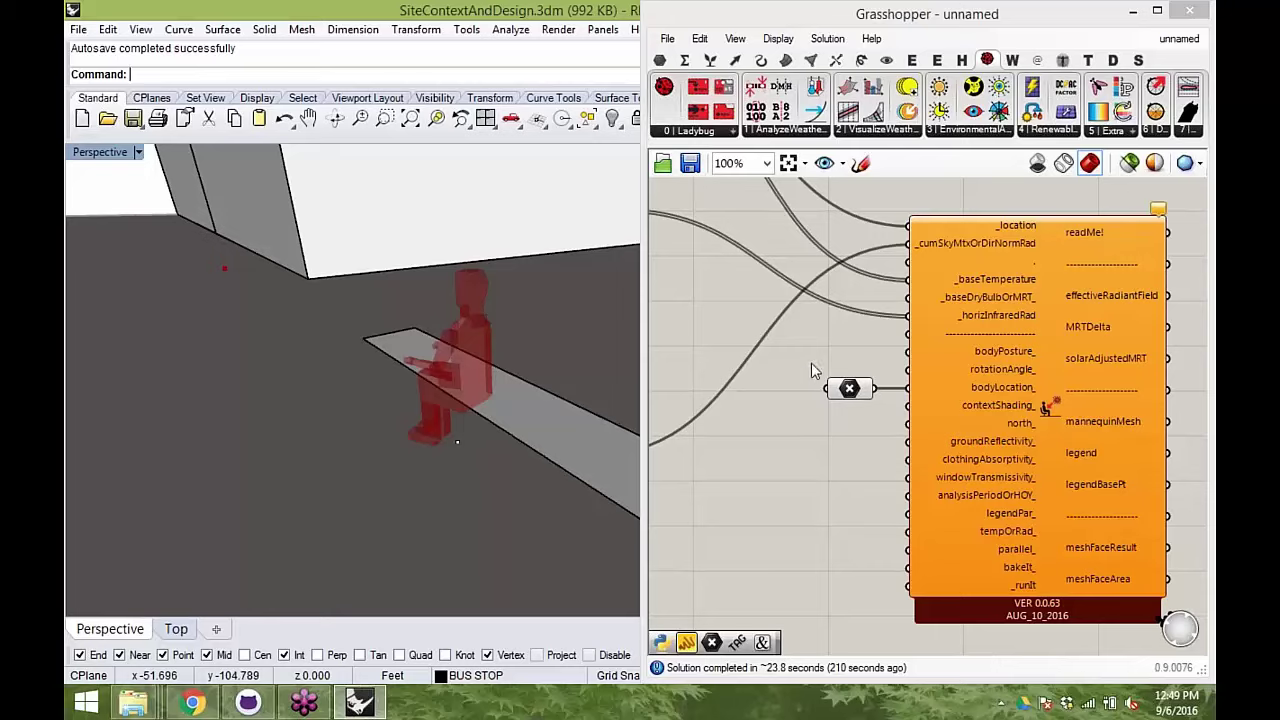
# - Add an integer number slider starting at 0 and connect it to the adjustor's bodyPosture_ input
pyautogui.moveTo(970, 345)
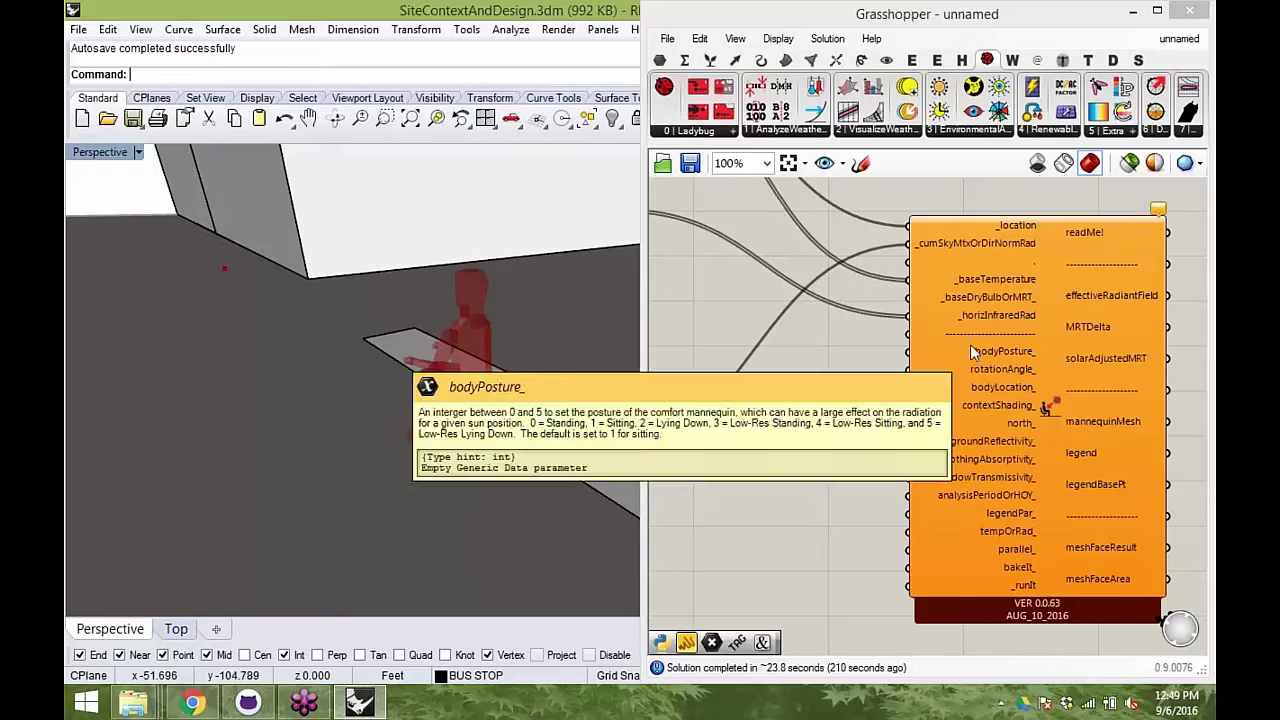
pyautogui.doubleClick(805, 350)
pyautogui.write('0<')
pyautogui.press('Return')
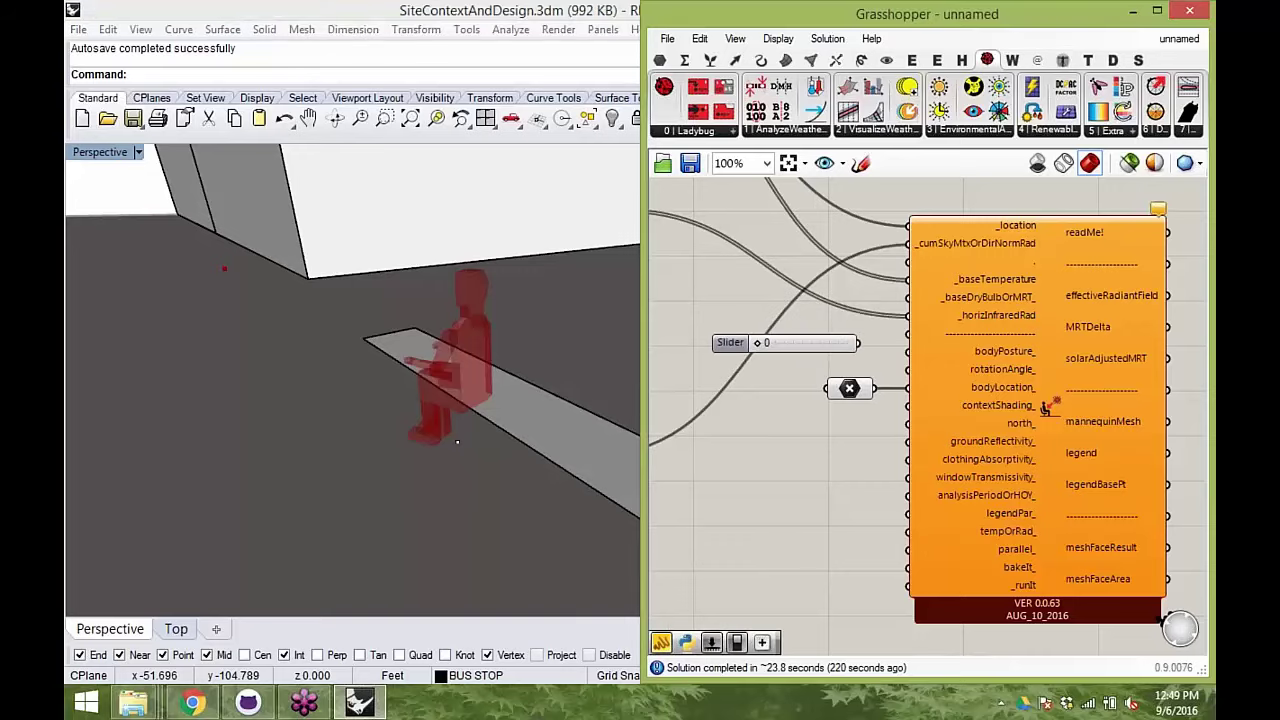
pyautogui.moveTo(857, 343); pyautogui.dragTo(823, 353)
# - Try the lying-down posture by setting the bodyPosture_ slider to 2 and inspect the mannequin in Rhino
pyautogui.moveTo(225, 459); pyautogui.dragTo(380, 420, button='right')
pyautogui.click(775, 349)
pyautogui.moveTo(793, 349); pyautogui.dragTo(852, 350)
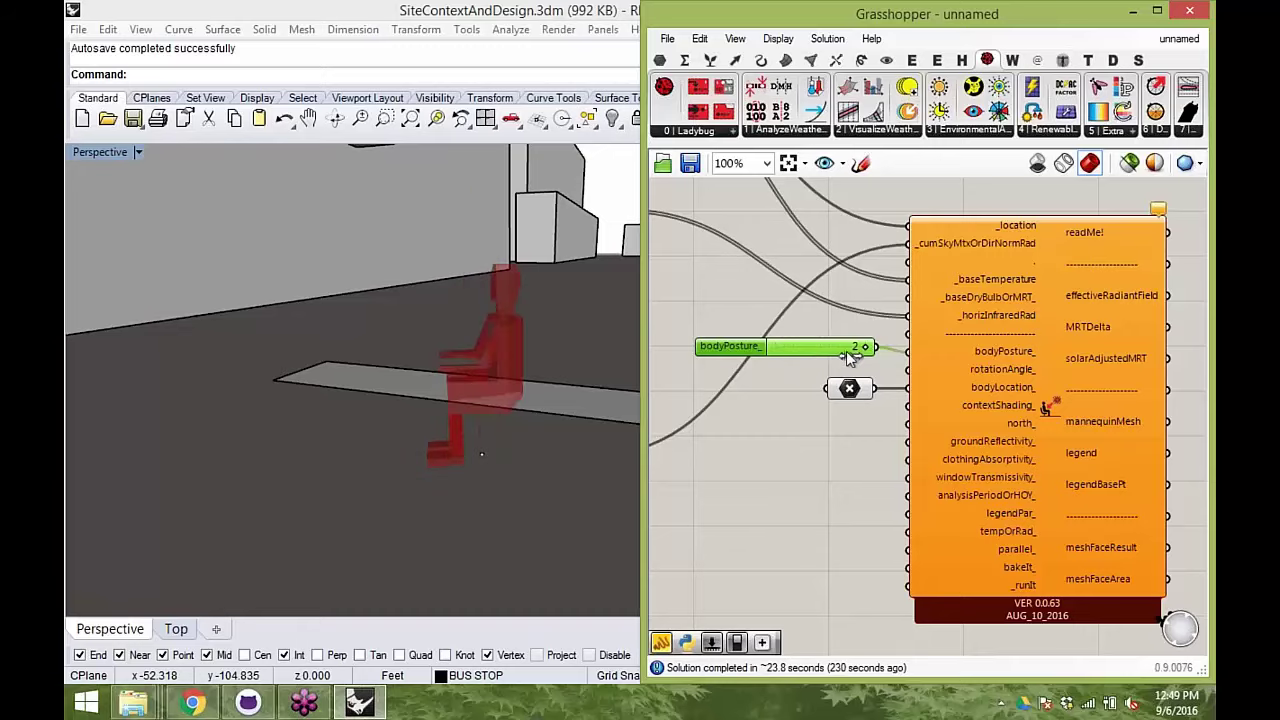
pyautogui.moveTo(512, 456); pyautogui.dragTo(360, 432, button='right')
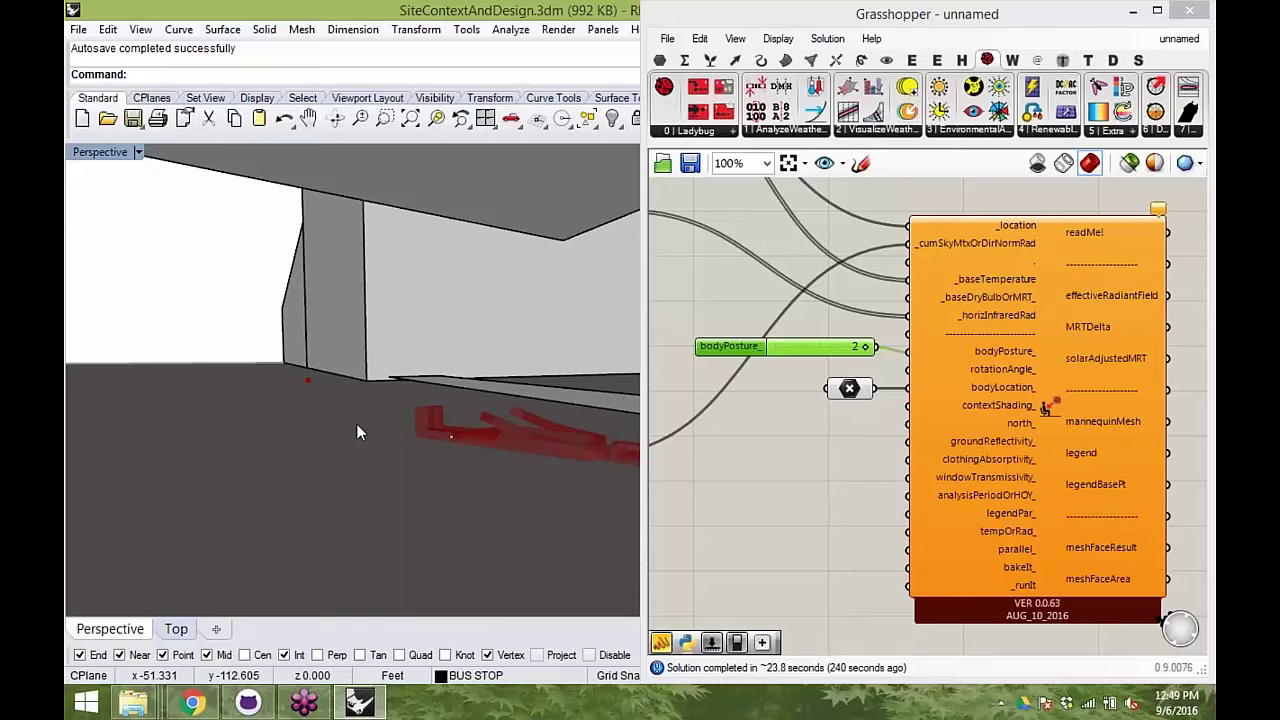
# - Set the bodyPosture_ slider to 1 for sitting and move the Point parameter down to free space below the slider
pyautogui.moveTo(862, 346); pyautogui.dragTo(820, 346)
pyautogui.moveTo(420, 380); pyautogui.dragTo(383, 386, button='right')
pyautogui.moveTo(855, 384); pyautogui.dragTo(851, 404)
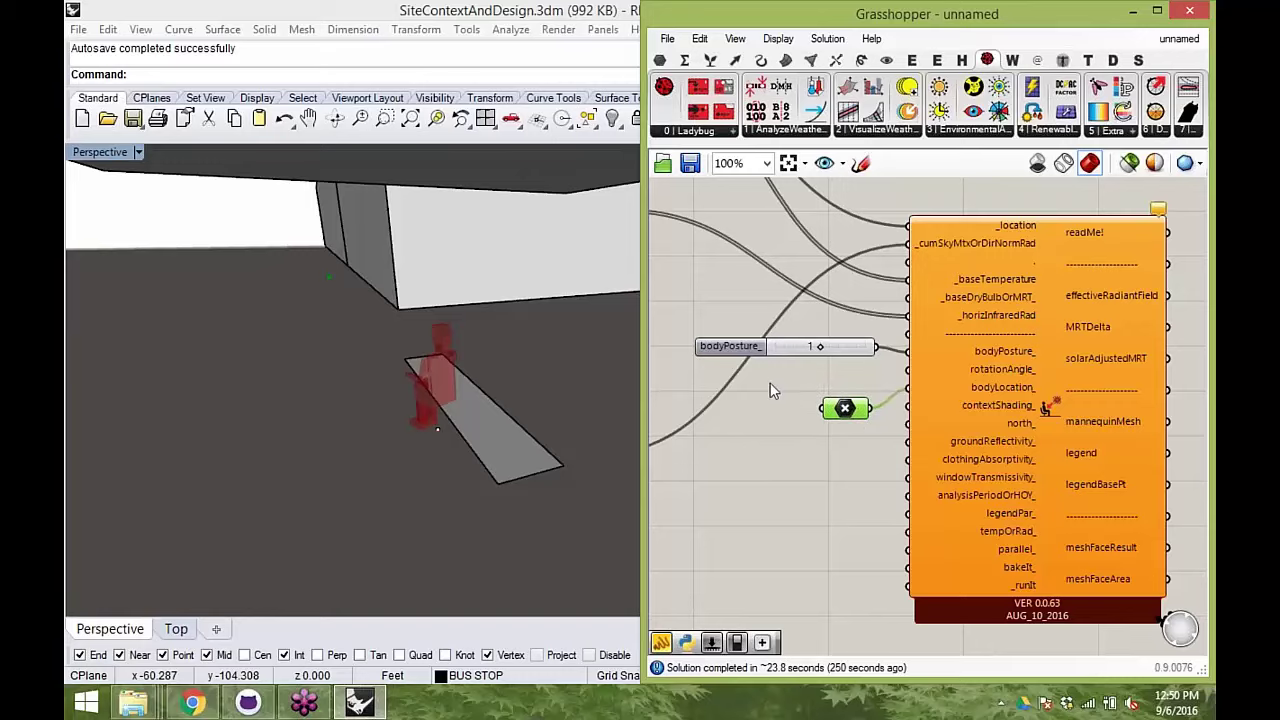
# - Add an integer slider from 0 to 360, connect it to rotationAngle_ and turn the mannequin to about 62 so it faces off the bench
pyautogui.doubleClick(849, 375)
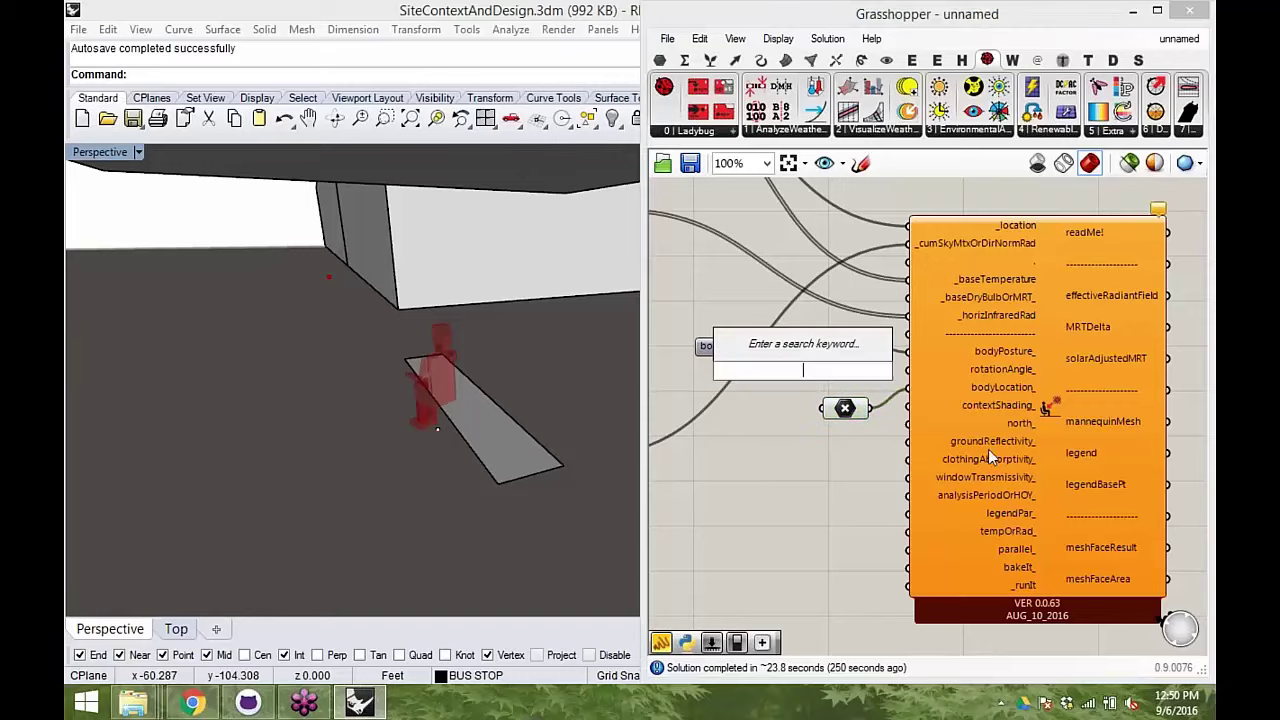
pyautogui.write('0<')
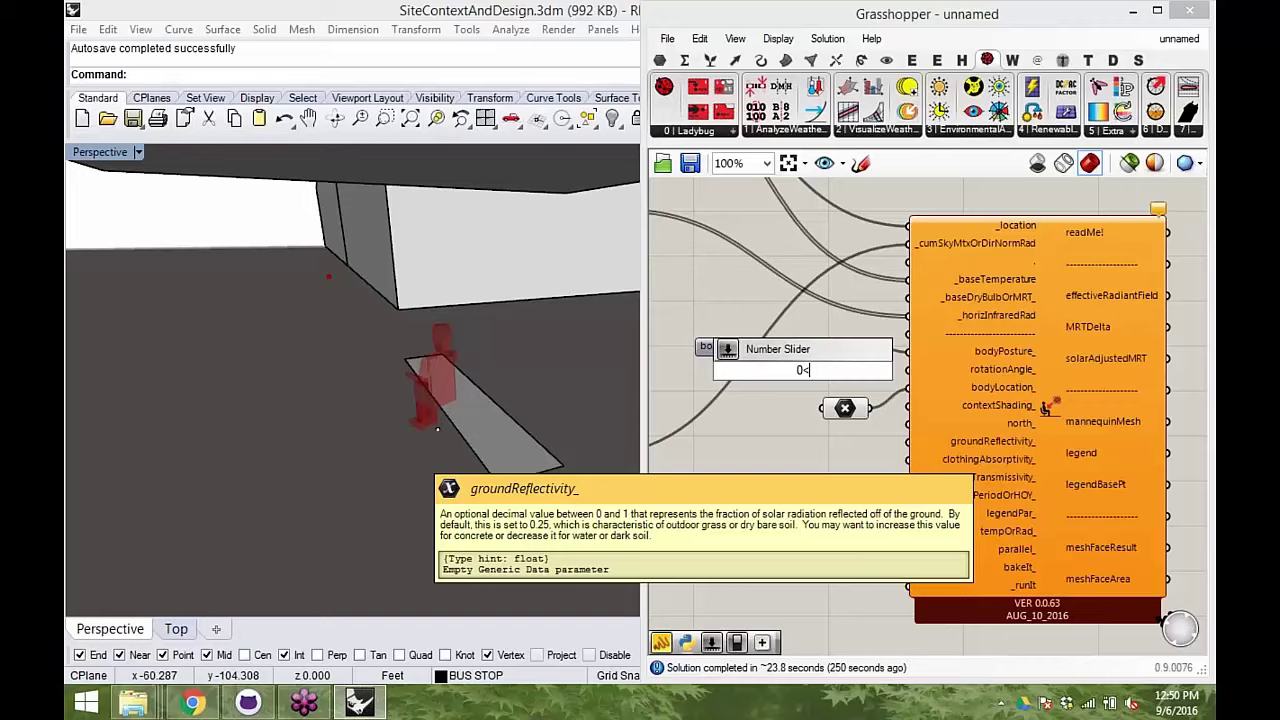
pyautogui.write('360')
pyautogui.press('Return')
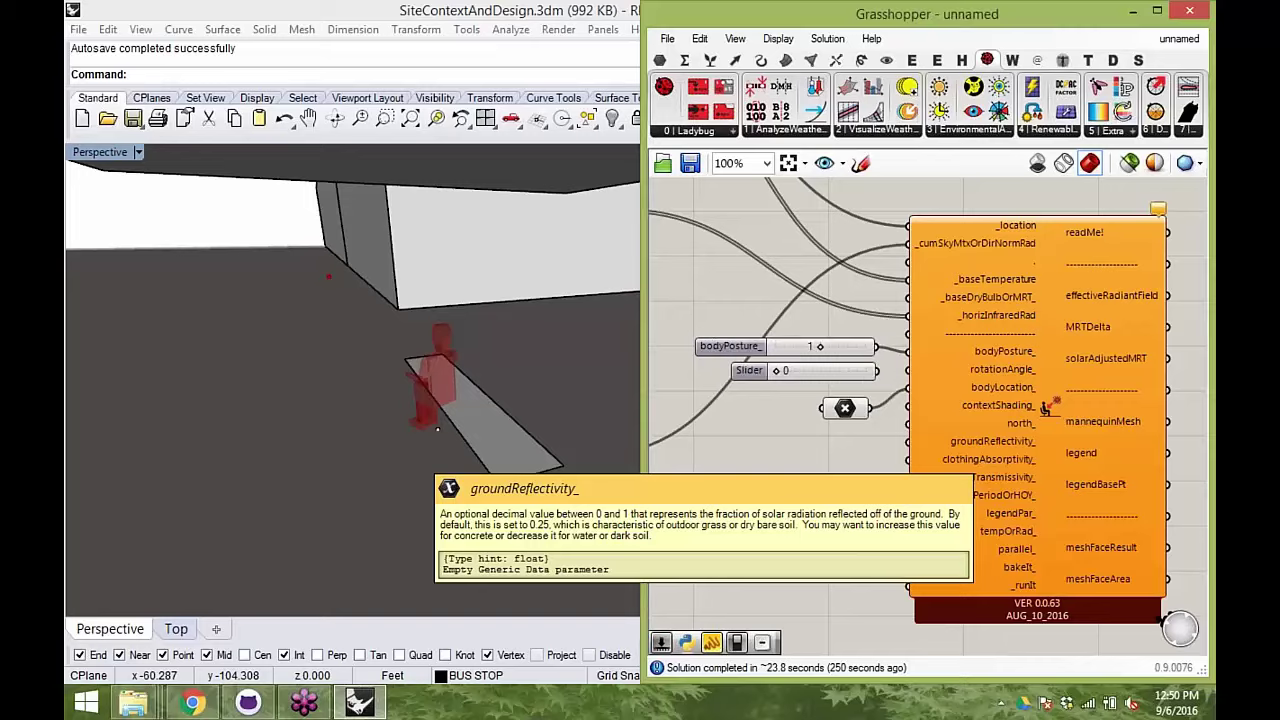
pyautogui.moveTo(856, 373); pyautogui.dragTo(776, 381)
pyautogui.moveTo(480, 398); pyautogui.dragTo(863, 440, button='right')
pyautogui.moveTo(552, 404); pyautogui.dragTo(440, 385, button='right')
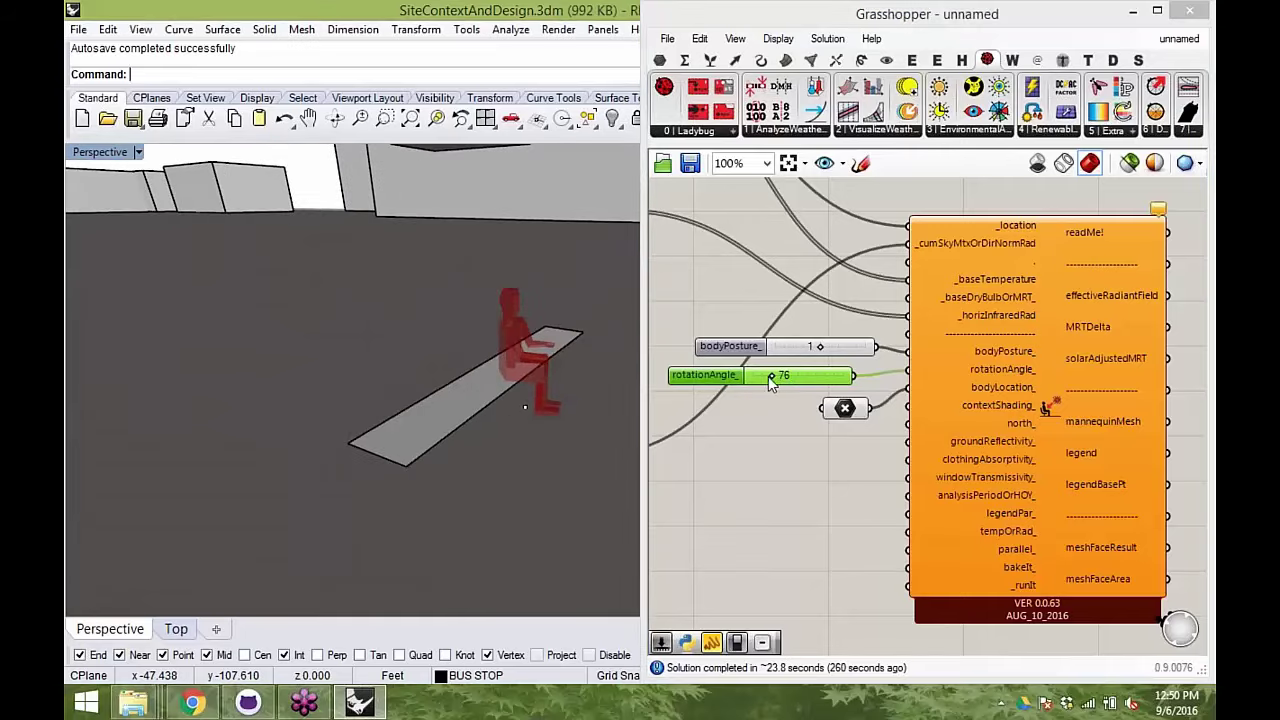
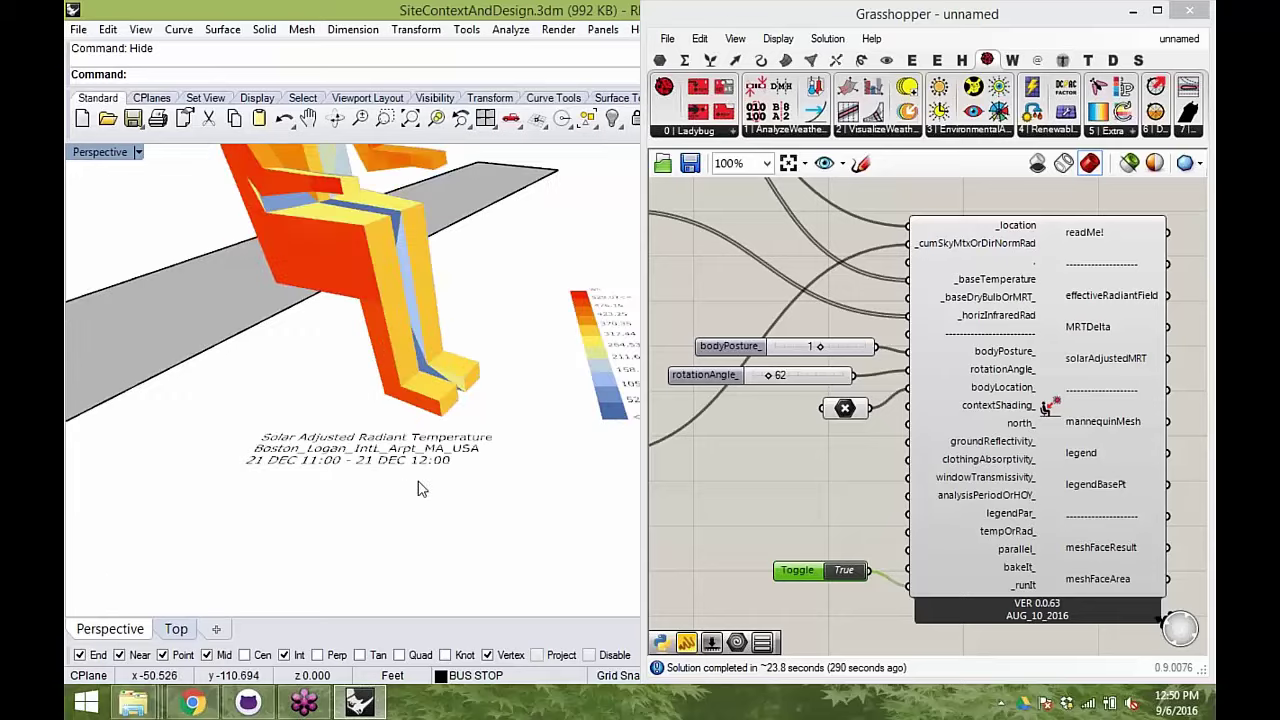
# - Examine the coloured mannequin, its legend and the study title in the Rhino viewport
pyautogui.moveTo(440, 468); pyautogui.dragTo(409, 520, button='right')
pyautogui.scroll(4, 350, 370)
pyautogui.moveTo(426, 434); pyautogui.dragTo(403, 398, button='right')
pyautogui.scroll(-5, 343, 483)
pyautogui.moveTo(343, 483); pyautogui.dragTo(385, 492, button='right')
# - Add a panel connected to the adjustor's solarAdjustedMRT output and enlarge it so every line is readable
pyautogui.moveTo(1157, 468); pyautogui.dragTo(949, 463, button='right')
pyautogui.doubleClick(1060, 352)
pyautogui.write('panel')
pyautogui.press('Return')
pyautogui.moveTo(959, 353); pyautogui.dragTo(998, 357)
pyautogui.moveTo(1059, 375); pyautogui.dragTo(912, 375, button='right')
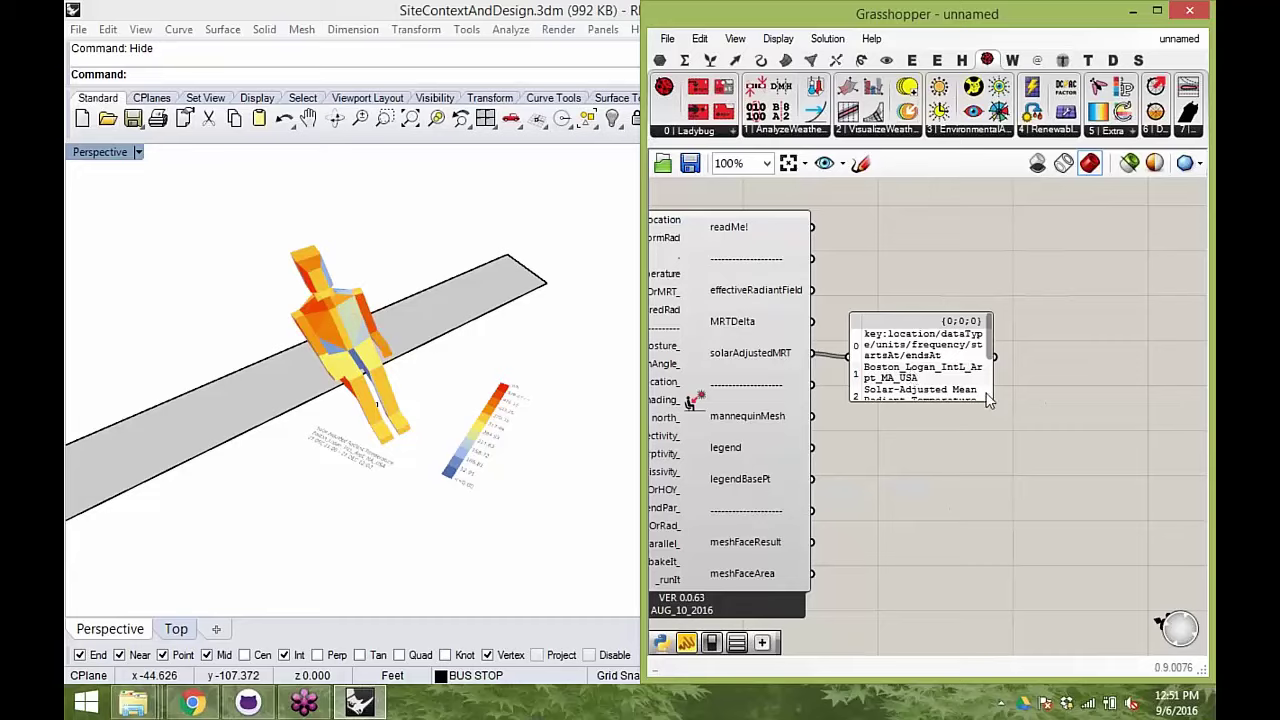
pyautogui.moveTo(988, 395); pyautogui.dragTo(1199, 468)
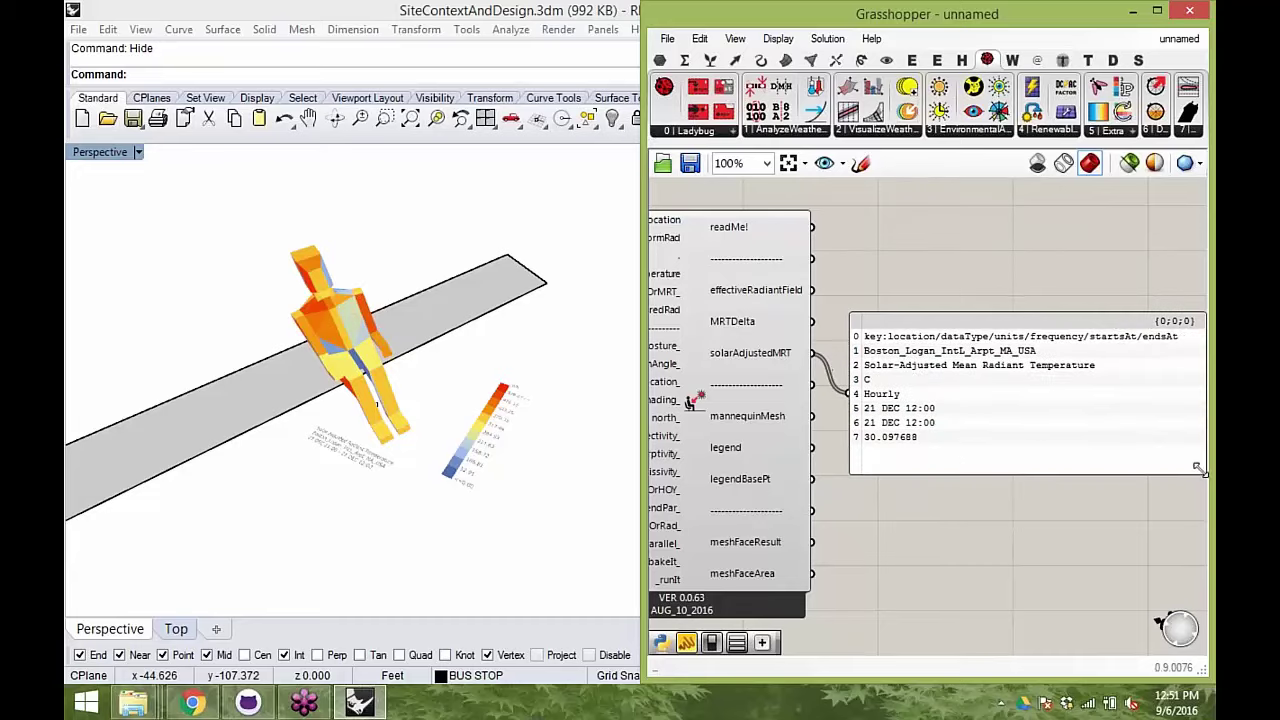
pyautogui.moveTo(968, 455); pyautogui.dragTo(889, 432, button='right')
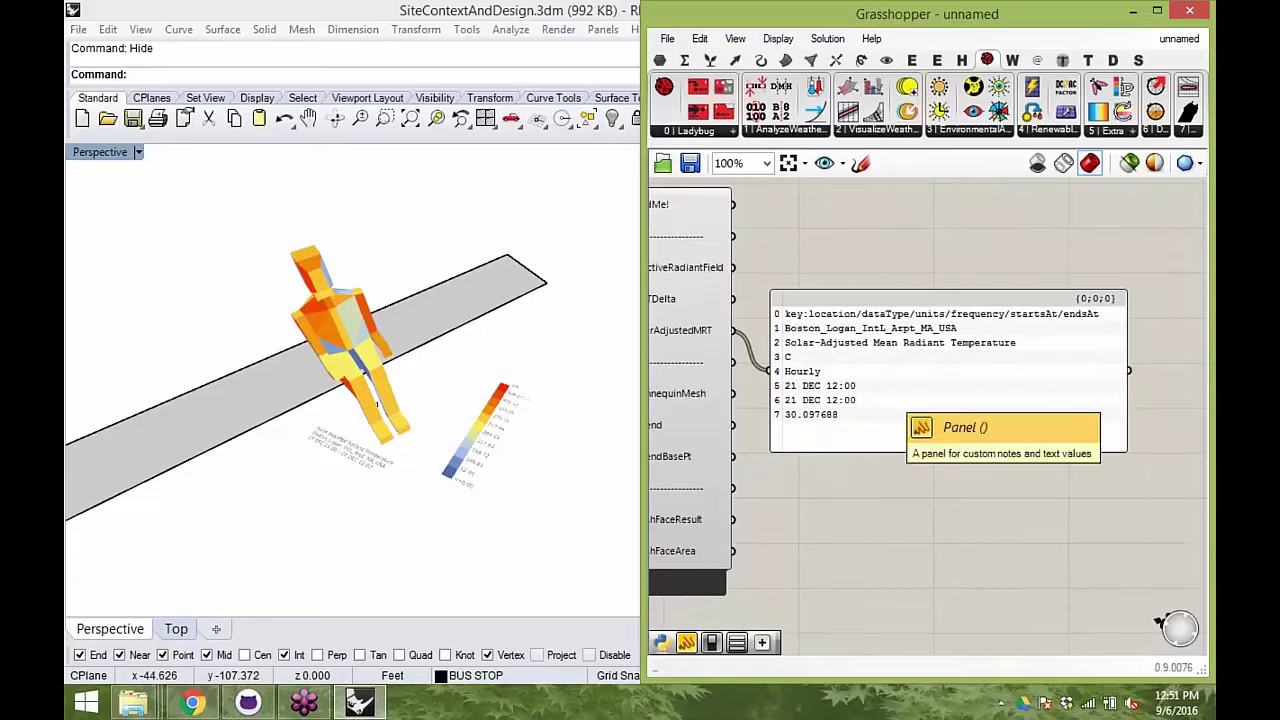
pyautogui.moveTo(1124, 385)
pyautogui.mouseDown()
pyautogui.moveTo(1206, 392)
pyautogui.moveTo(1119, 402)
pyautogui.mouseUp()
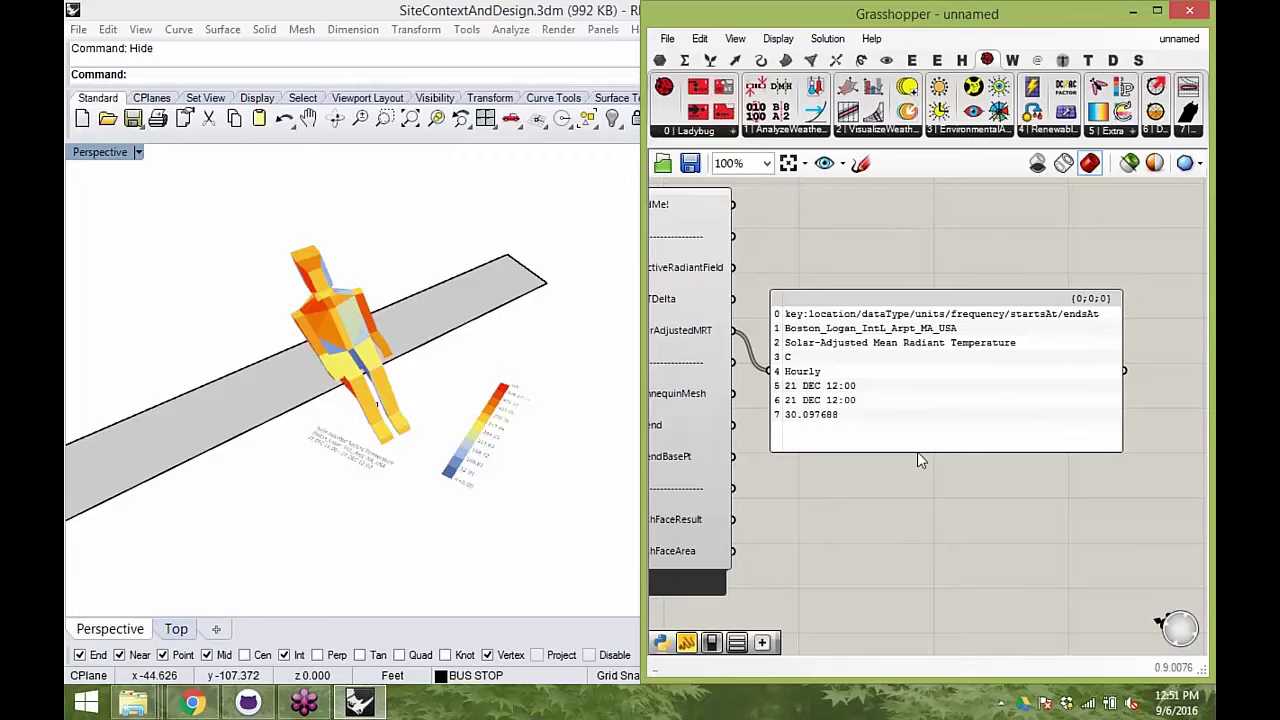
# - Review the adjustor's inputs beside the solarAdjustedMRT panel and examine how the mannequin is coloured on the bench
pyautogui.moveTo(865, 483); pyautogui.dragTo(1108, 492, button='right')
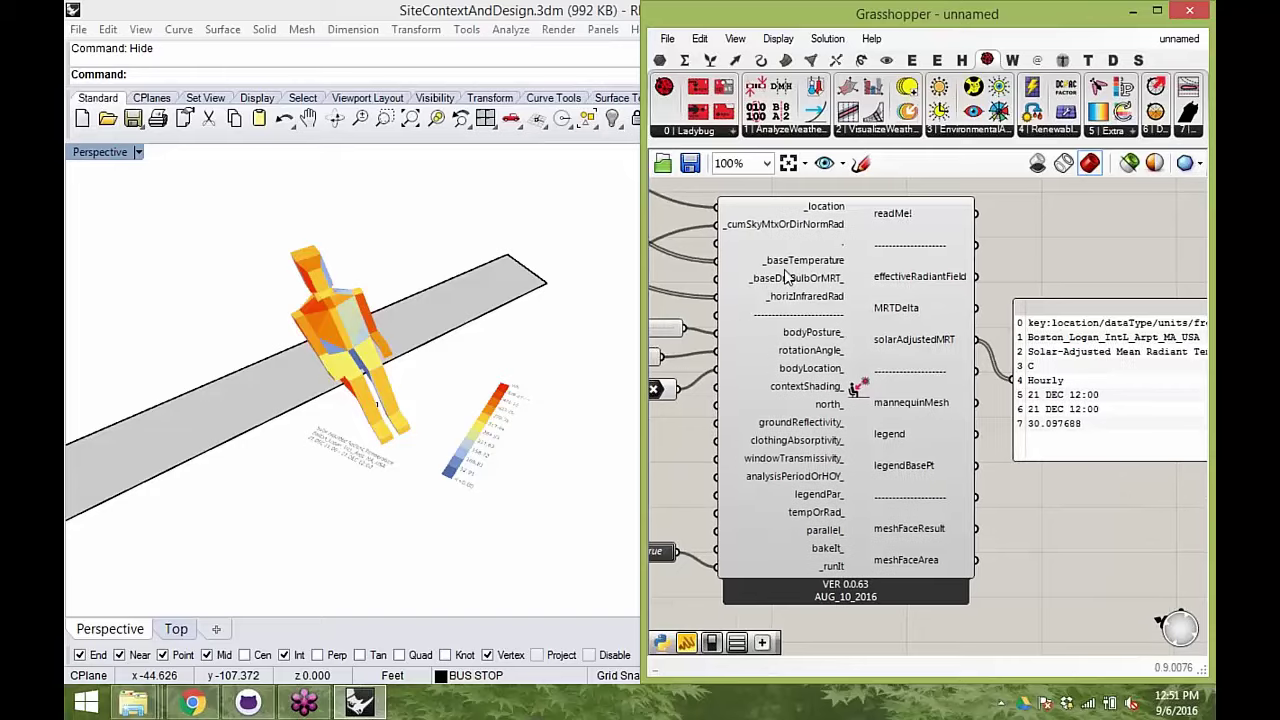
pyautogui.moveTo(1053, 442); pyautogui.dragTo(905, 440, button='right')
pyautogui.moveTo(546, 442); pyautogui.dragTo(425, 350, button='right')
pyautogui.scroll(-15, 425, 350)
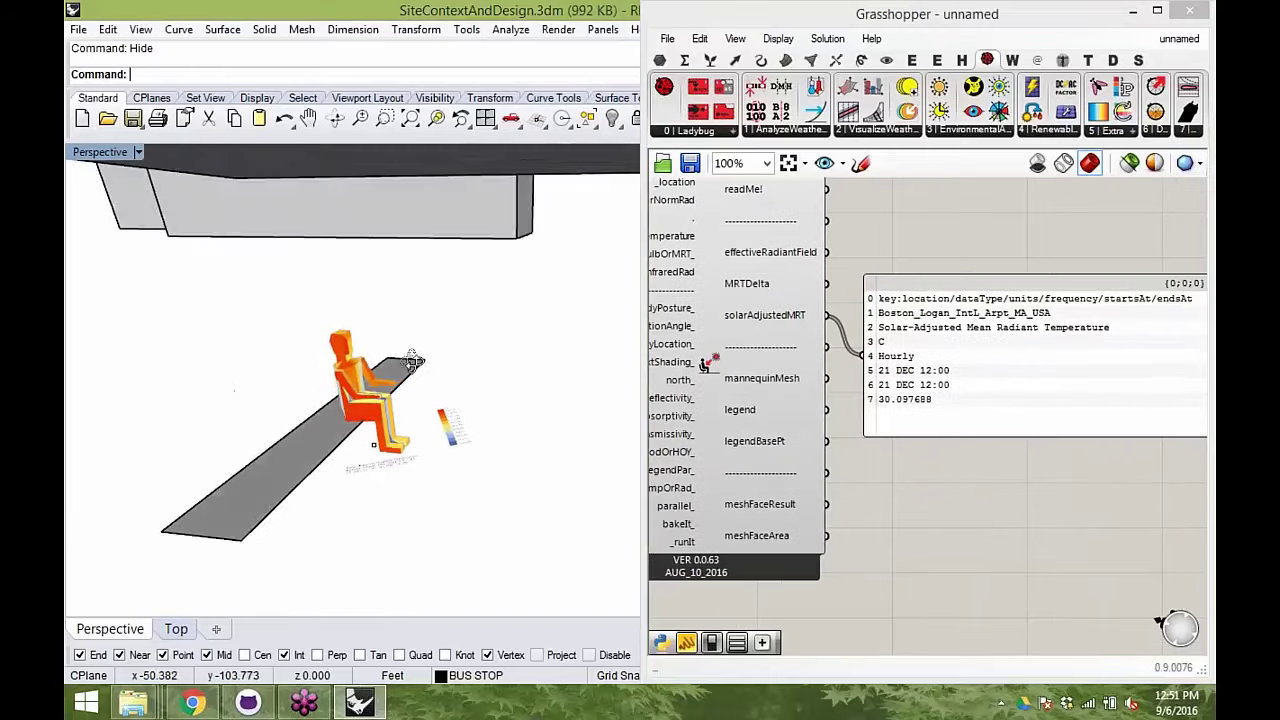
pyautogui.scroll(5, 403, 362)
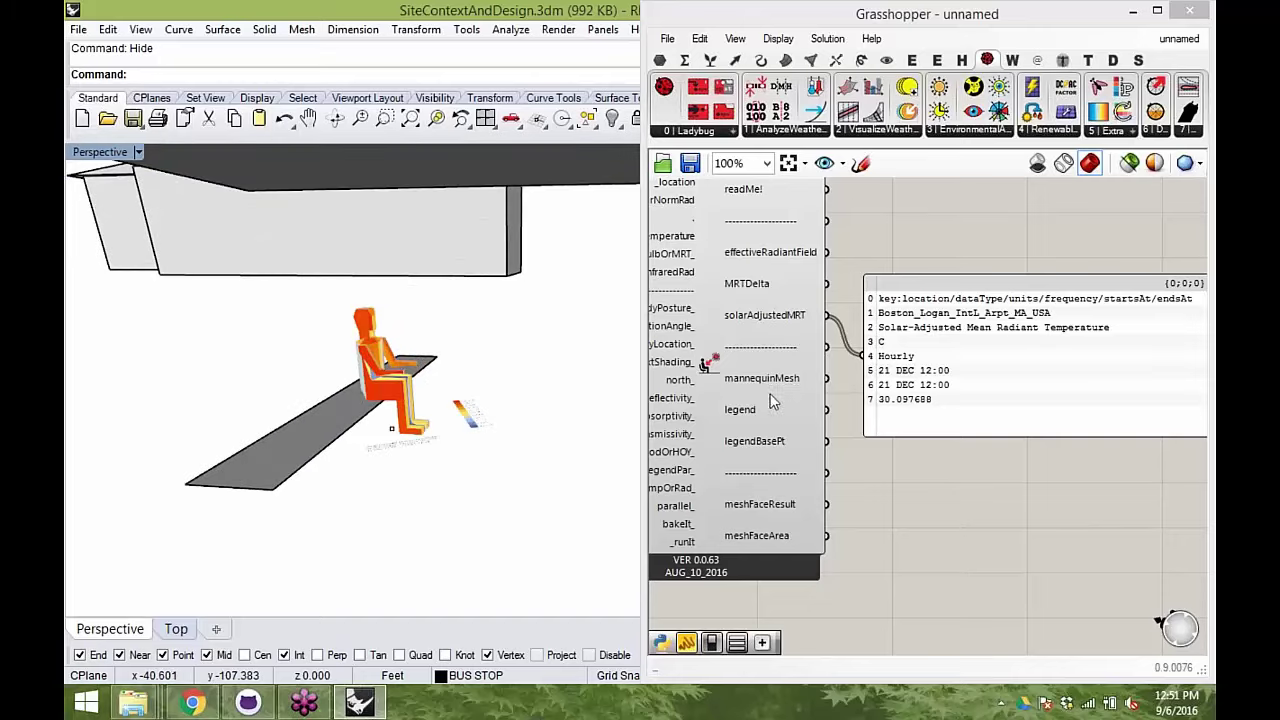
pyautogui.moveTo(1038, 412); pyautogui.dragTo(995, 429, button='right')
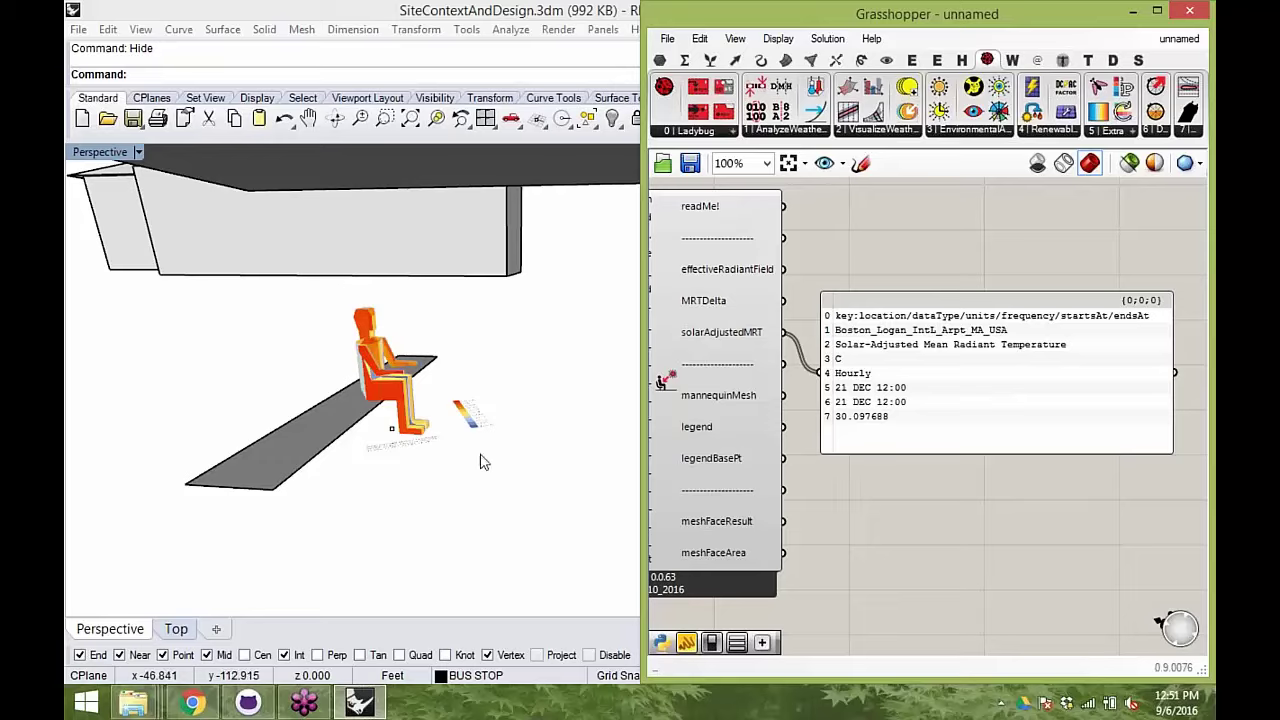
pyautogui.moveTo(440, 275); pyautogui.dragTo(474, 415, button='right')
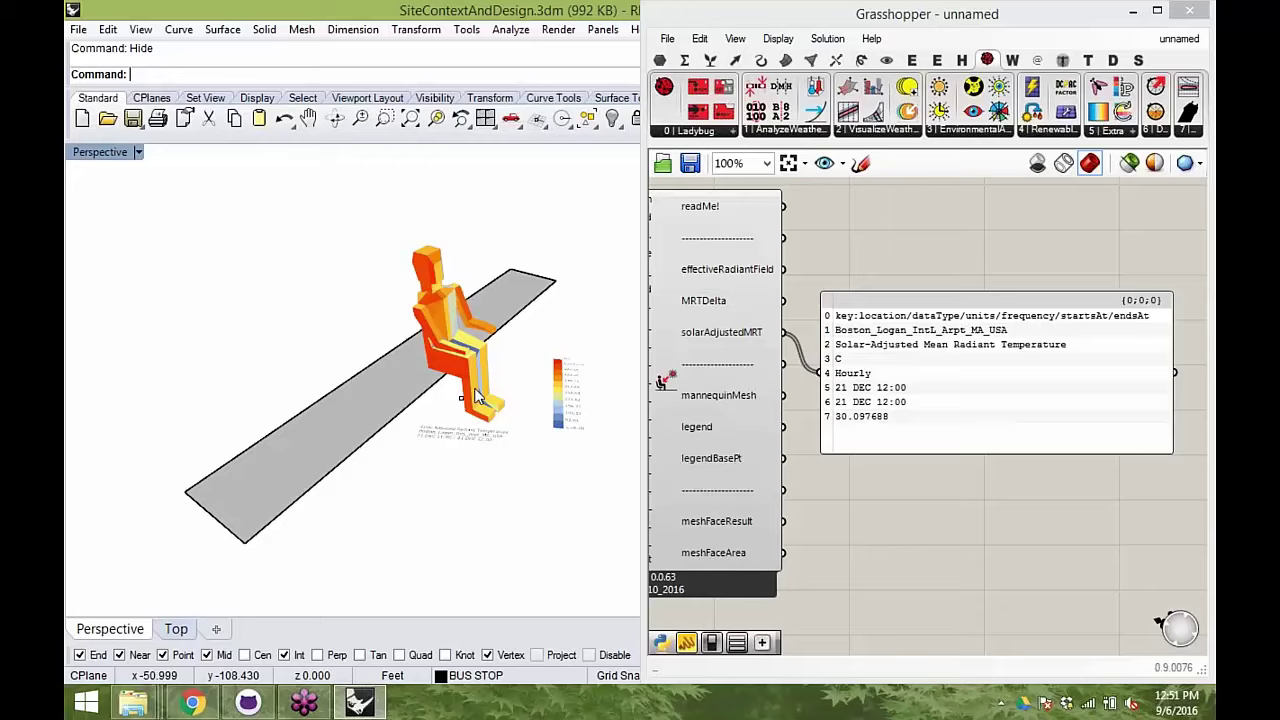
pyautogui.moveTo(491, 473); pyautogui.dragTo(445, 375, button='right')
pyautogui.scroll(-6, 430, 350)
# - Examine the mannequin's colouring from several sides in relation to the surrounding buildings
pyautogui.moveTo(729, 414); pyautogui.dragTo(989, 413, button='right')
pyautogui.scroll(-2, 989, 413)
pyautogui.moveTo(996, 462); pyautogui.dragTo(977, 463, button='right')
pyautogui.moveTo(430, 300); pyautogui.dragTo(421, 375, button='right')
pyautogui.scroll(-3, 420, 373)
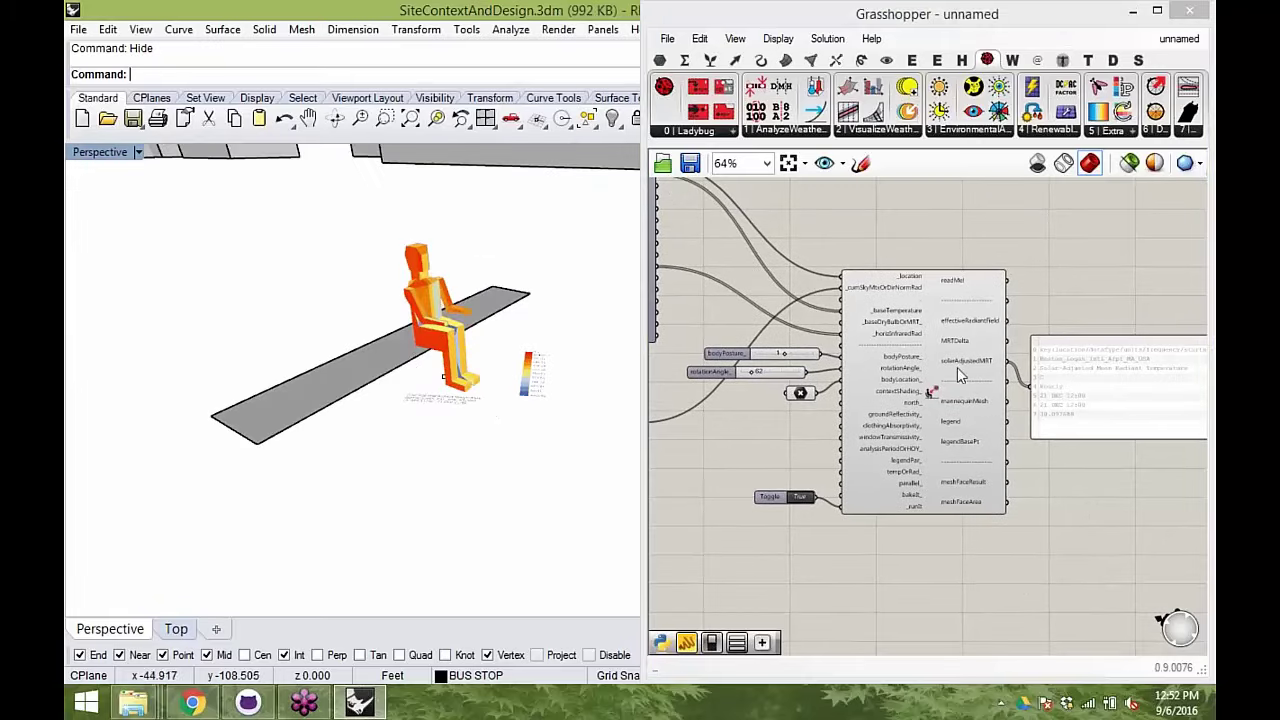
pyautogui.moveTo(329, 362); pyautogui.dragTo(382, 331, button='right')
pyautogui.scroll(3, 401, 353)
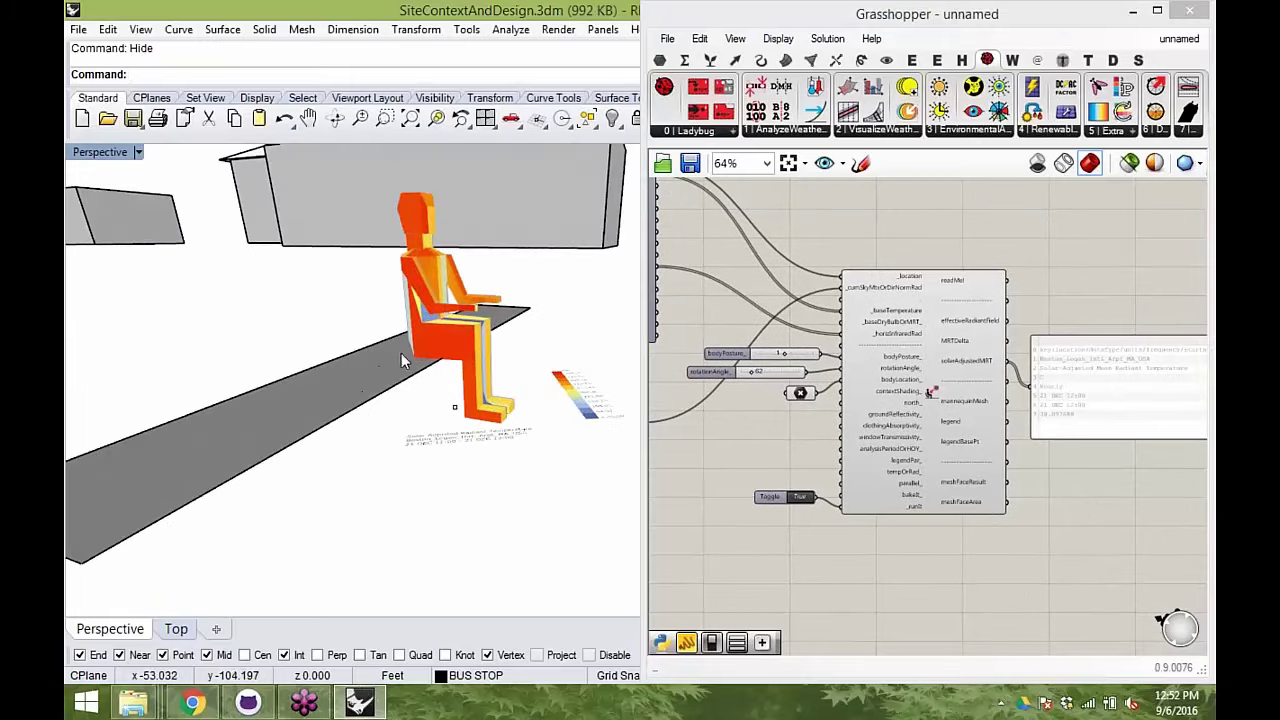
pyautogui.moveTo(563, 306); pyautogui.dragTo(174, 386, button='right')
pyautogui.scroll(-4, 174, 386)
pyautogui.moveTo(356, 357); pyautogui.dragTo(438, 312, button='right')
pyautogui.scroll(5, 400, 350)
pyautogui.moveTo(330, 350); pyautogui.dragTo(380, 370, button='right')
pyautogui.keyDown('shift'); pyautogui.moveTo(380, 370); pyautogui.dragTo(290, 299, button='right'); pyautogui.keyUp('shift')
pyautogui.scroll(-3, 289, 299)
pyautogui.scroll(3, 919, 391)
# - Read the effectiveRadiantField and MRTDelta outputs in the panel, finishing with solarAdjustedMRT reconnected
pyautogui.moveTo(930, 388); pyautogui.dragTo(956, 348)
pyautogui.moveTo(806, 291); pyautogui.dragTo(881, 361)
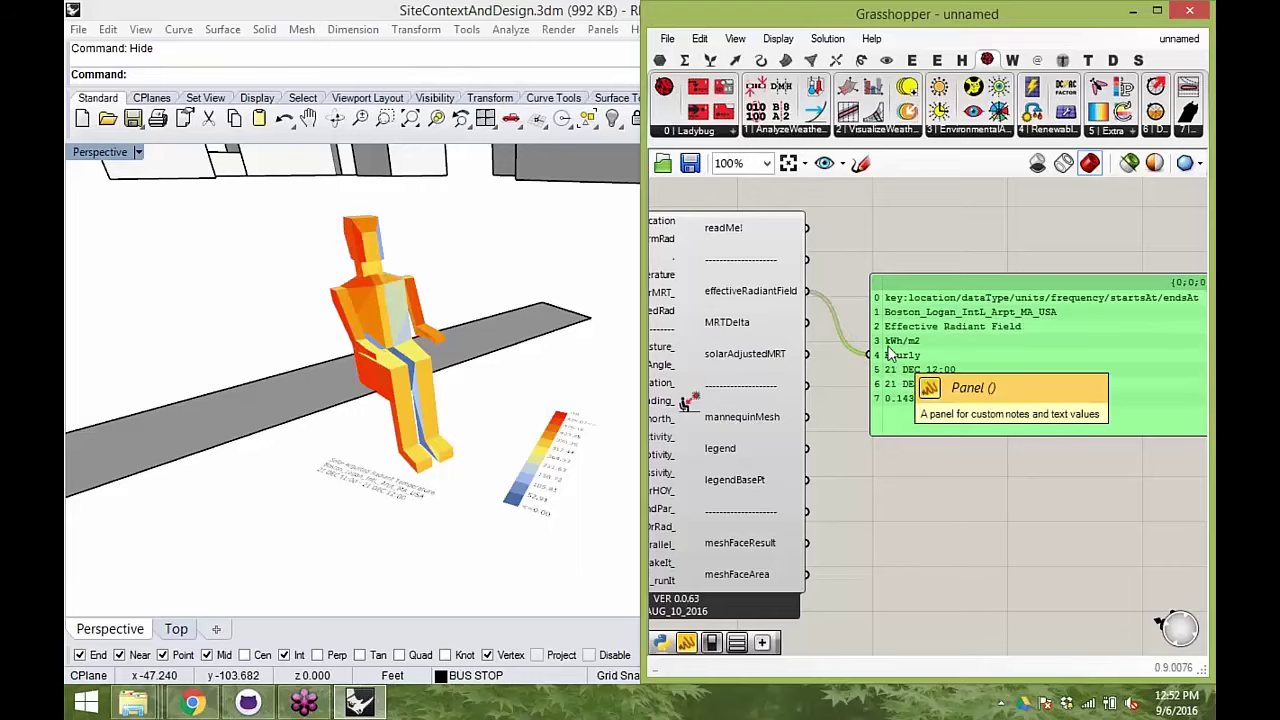
pyautogui.moveTo(873, 329); pyautogui.dragTo(866, 351)
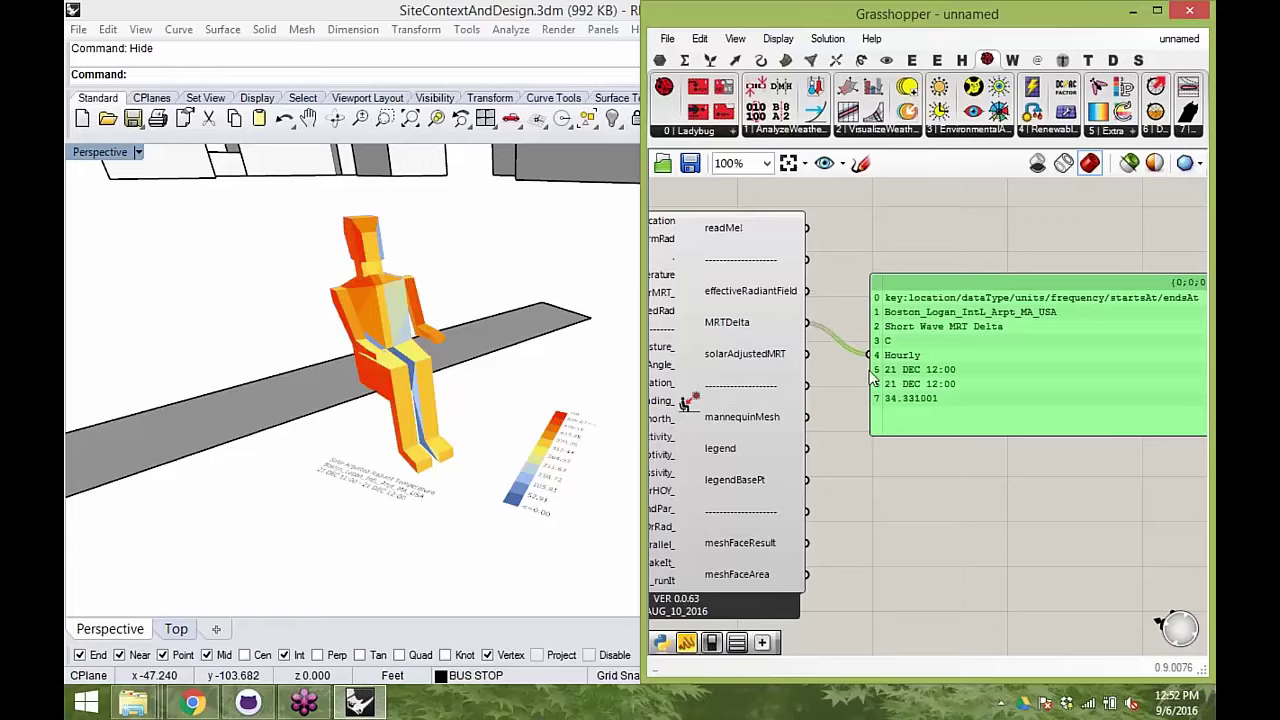
pyautogui.moveTo(807, 354); pyautogui.dragTo(868, 354)
pyautogui.moveTo(949, 395); pyautogui.dragTo(933, 409)
# - Compare the adjustor's _baseTemperature input with the solarAdjustedMRT panel and the mannequin's colour legend
pyautogui.moveTo(835, 405); pyautogui.dragTo(1016, 408, button='right')
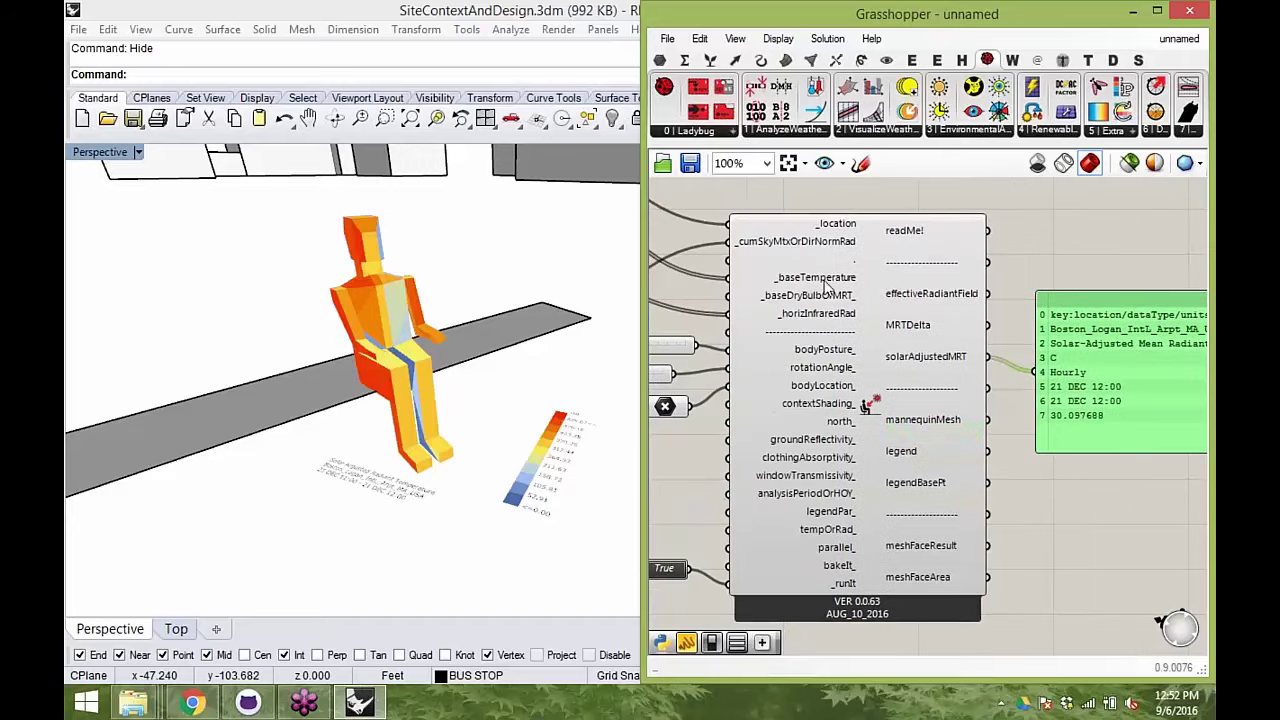
pyautogui.moveTo(880, 312); pyautogui.dragTo(822, 333, button='right')
pyautogui.moveTo(1034, 403); pyautogui.dragTo(910, 408, button='right')
pyautogui.click(958, 476)
pyautogui.moveTo(492, 430); pyautogui.dragTo(480, 462, button='right')
pyautogui.scroll(-3, 516, 410)
pyautogui.moveTo(799, 471); pyautogui.dragTo(994, 434, button='right')
pyautogui.scroll(-1, 989, 438)
pyautogui.moveTo(473, 532); pyautogui.dragTo(510, 495, button='right')
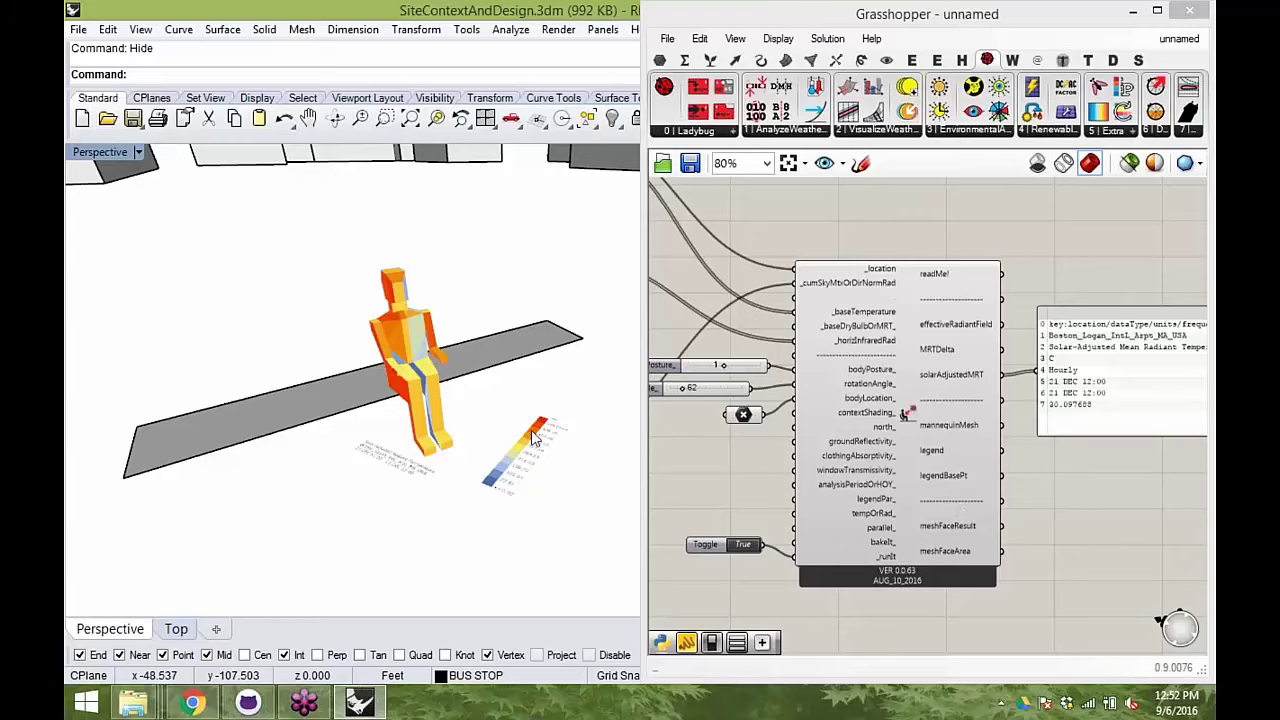
pyautogui.moveTo(794, 481); pyautogui.dragTo(730, 489, button='right')
# - Shift the solarAdjustedMRT panel slightly closer to the adjustor and look over the mannequin again
pyautogui.moveTo(1035, 410); pyautogui.dragTo(1014, 440)
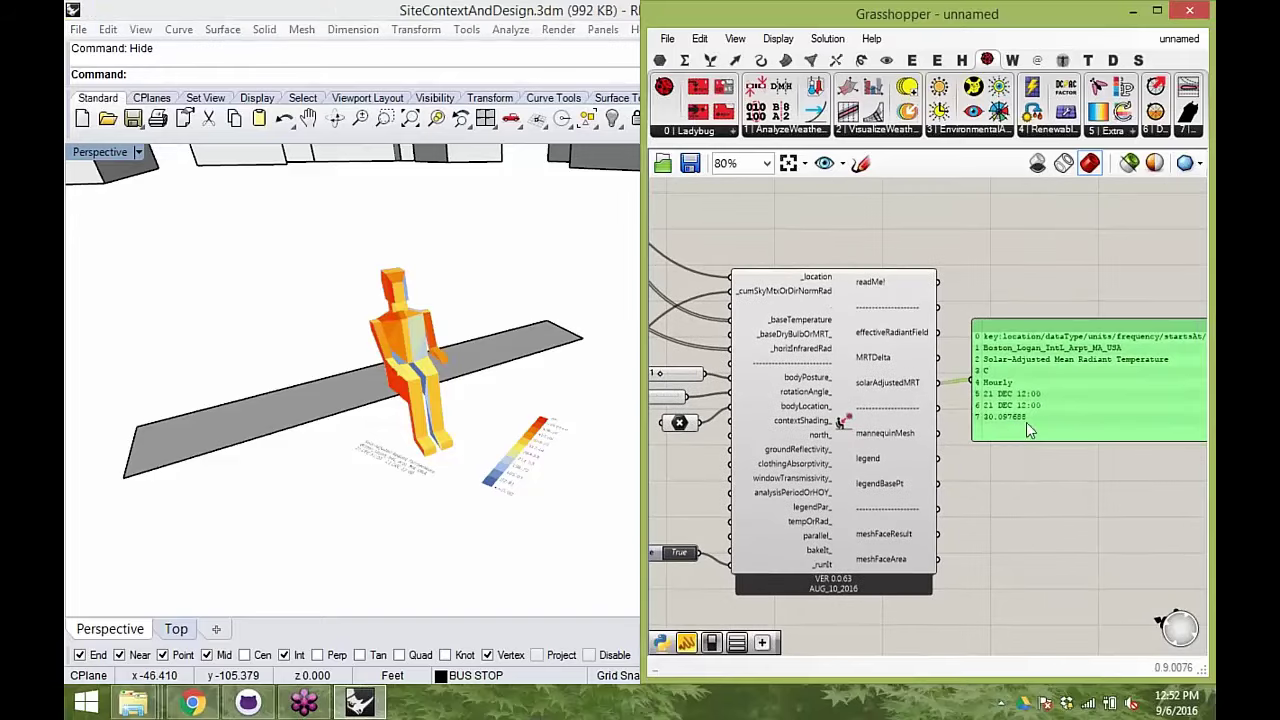
pyautogui.moveTo(960, 514); pyautogui.dragTo(1036, 495, button='right')
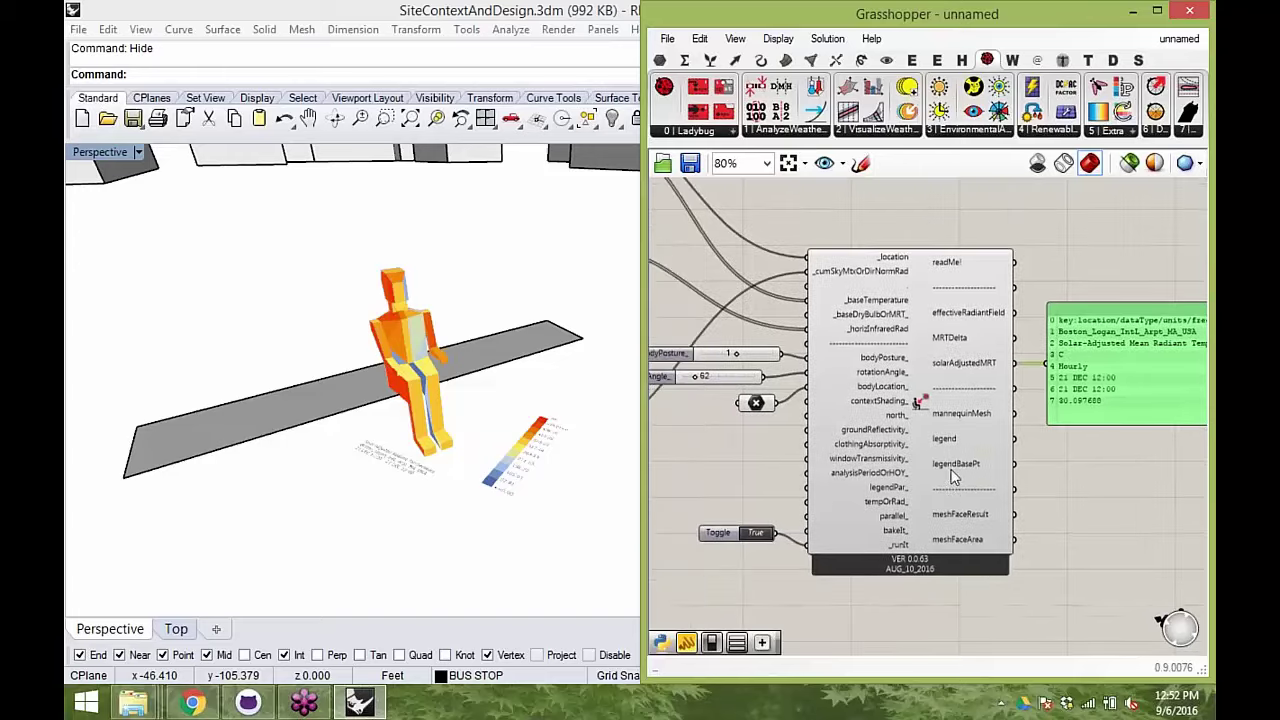
pyautogui.moveTo(485, 474); pyautogui.dragTo(513, 462, button='right')
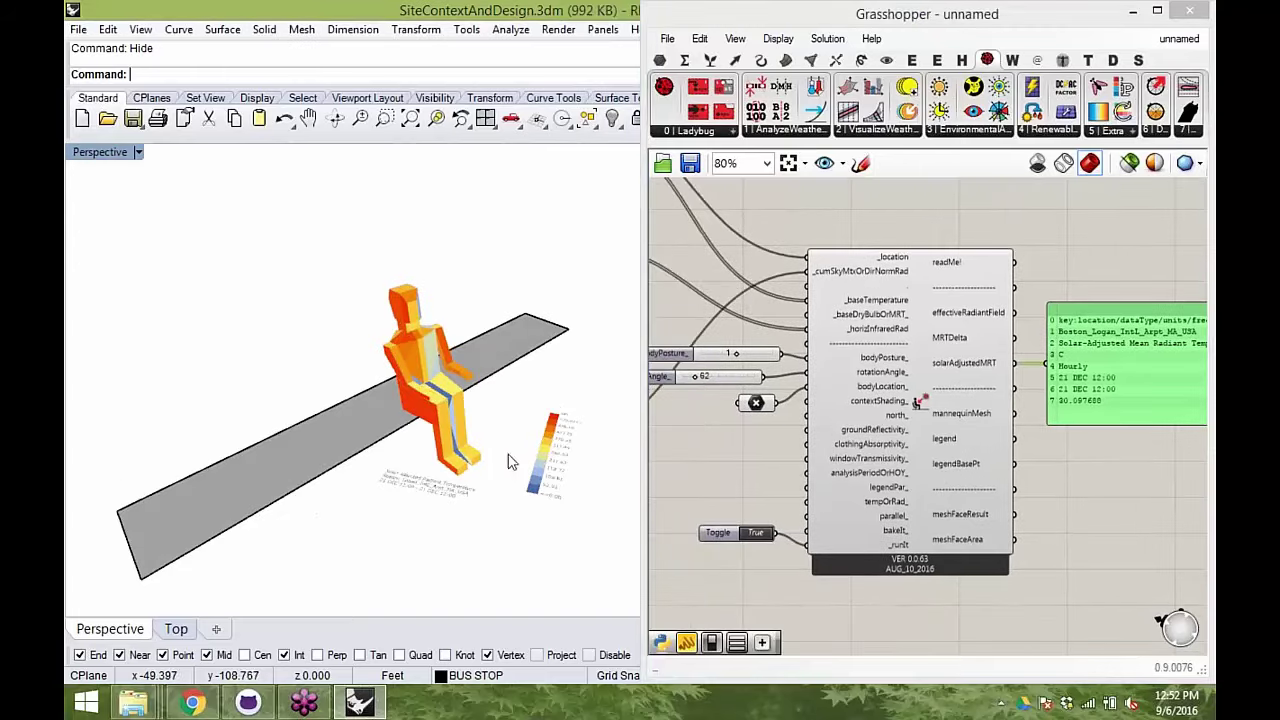
pyautogui.moveTo(986, 504); pyautogui.dragTo(940, 501, button='right')
pyautogui.scroll(-1, 884, 486)
pyautogui.scroll(2, 882, 490)
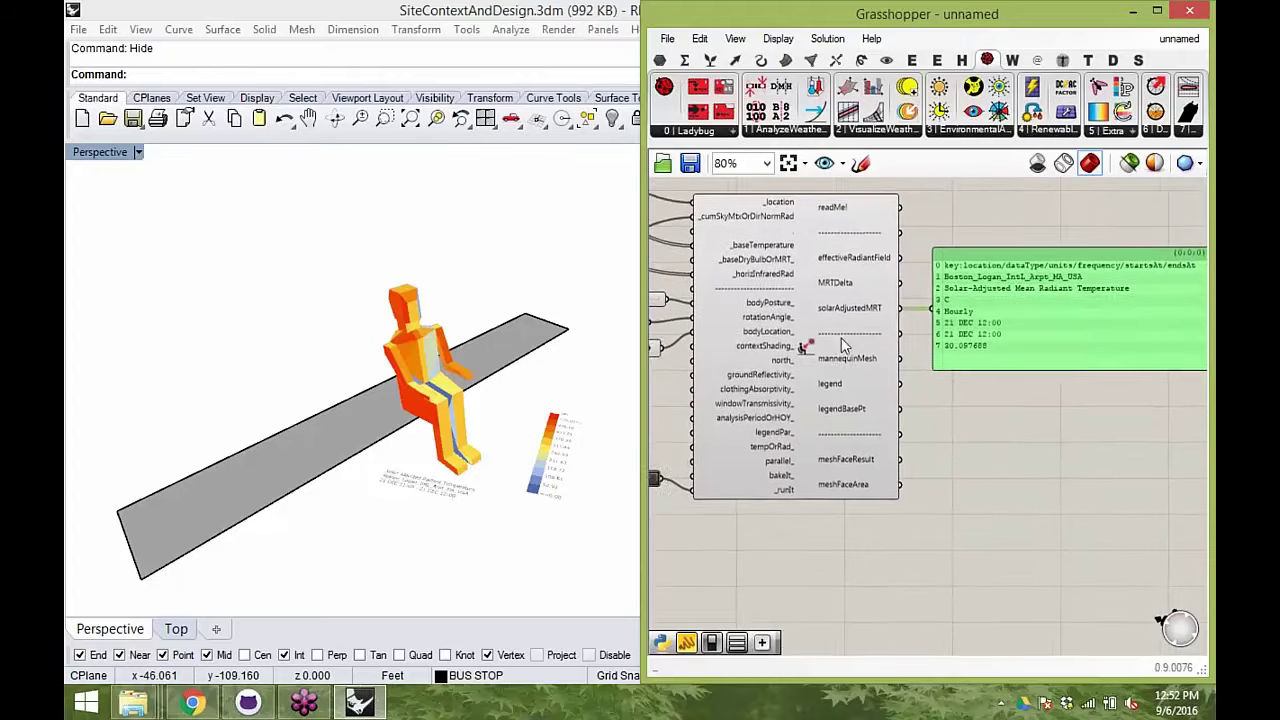
pyautogui.moveTo(994, 410); pyautogui.dragTo(987, 404)
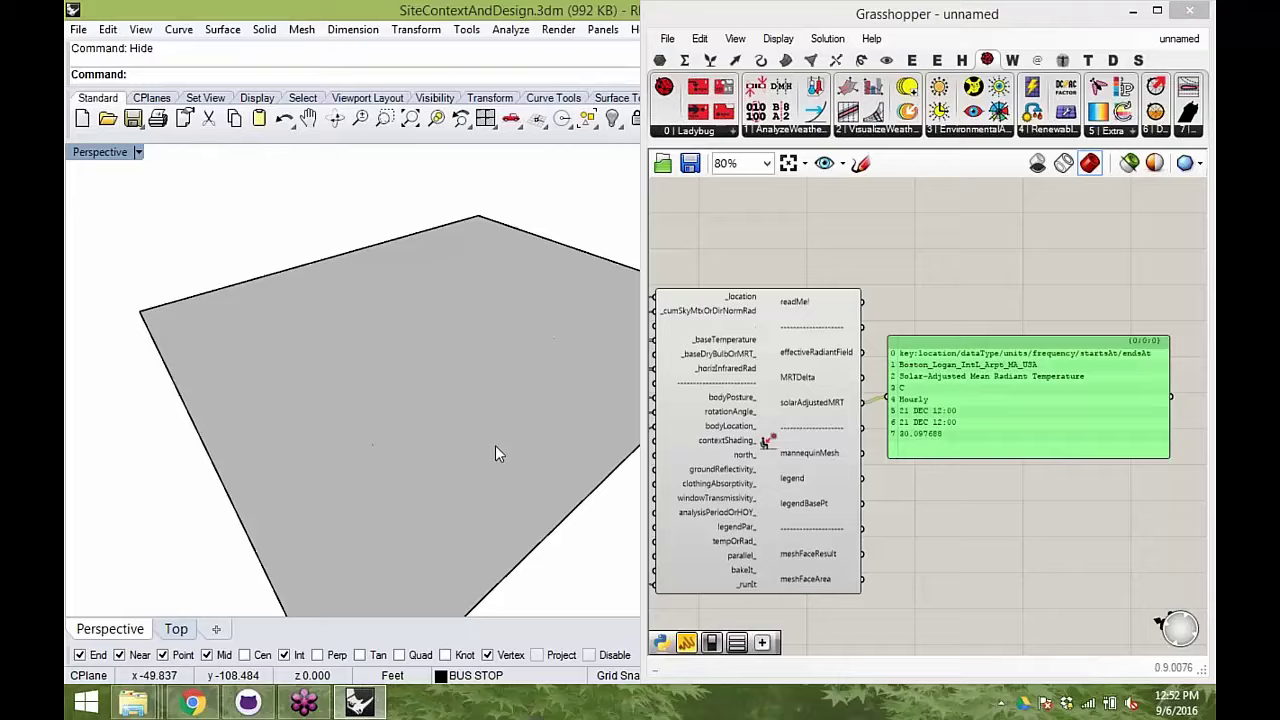
# - Select the bus stop's shade surface in Rhino and inspect its position relative to the seated mannequin
pyautogui.click(500, 428)
pyautogui.scroll(-4, 503, 415)
pyautogui.moveTo(504, 415)
pyautogui.mouseDown(button='right')
pyautogui.moveTo(491, 349)
pyautogui.moveTo(477, 469)
pyautogui.moveTo(490, 410)
pyautogui.mouseUp(button='right')
pyautogui.scroll(4, 477, 469)
pyautogui.click(1014, 512)
pyautogui.moveTo(816, 485); pyautogui.dragTo(848, 500, button='right')
pyautogui.moveTo(518, 467); pyautogui.dragTo(549, 369, button='right')
pyautogui.scroll(5, 549, 369)
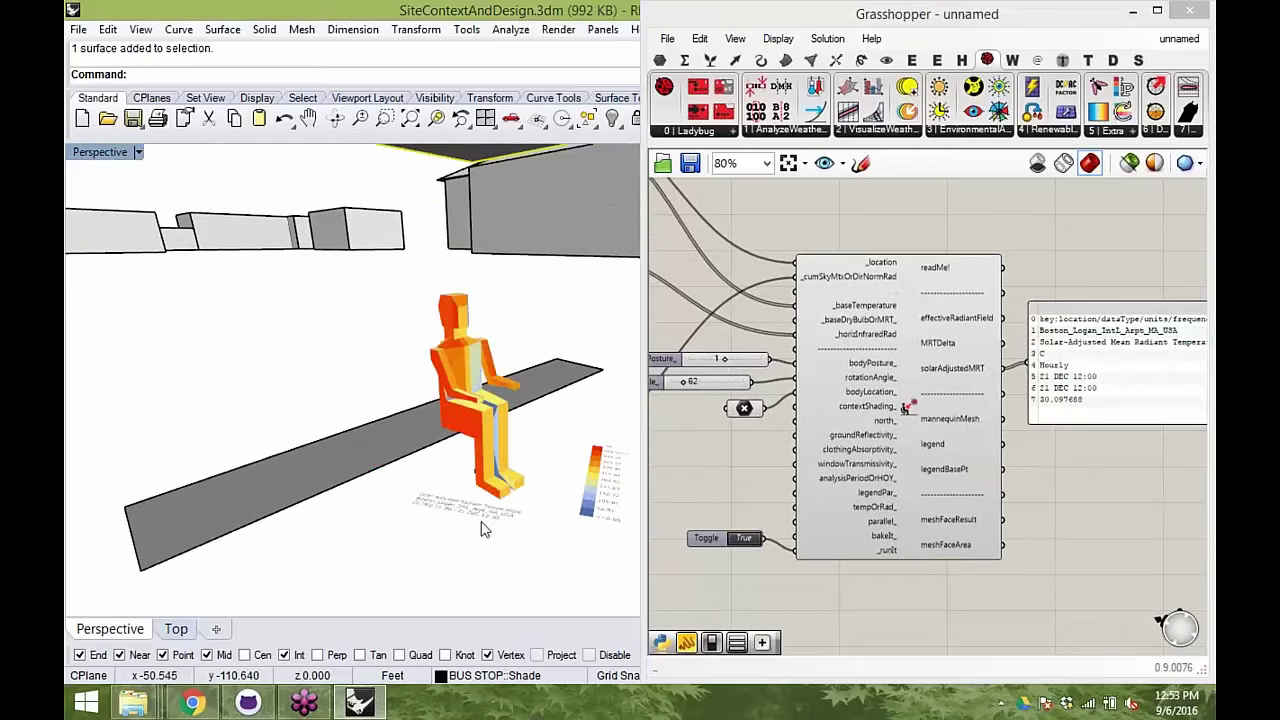
pyautogui.moveTo(502, 494); pyautogui.dragTo(543, 492, button='right')
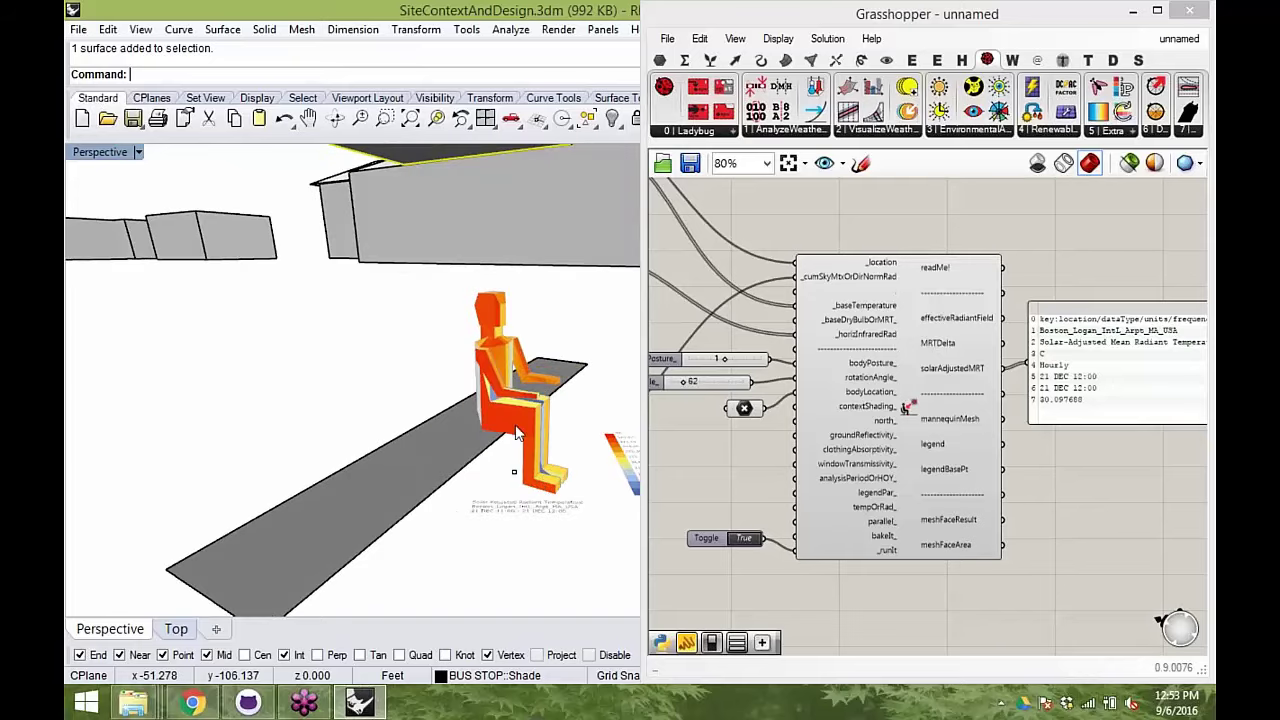
pyautogui.moveTo(545, 472); pyautogui.dragTo(495, 461, button='right')
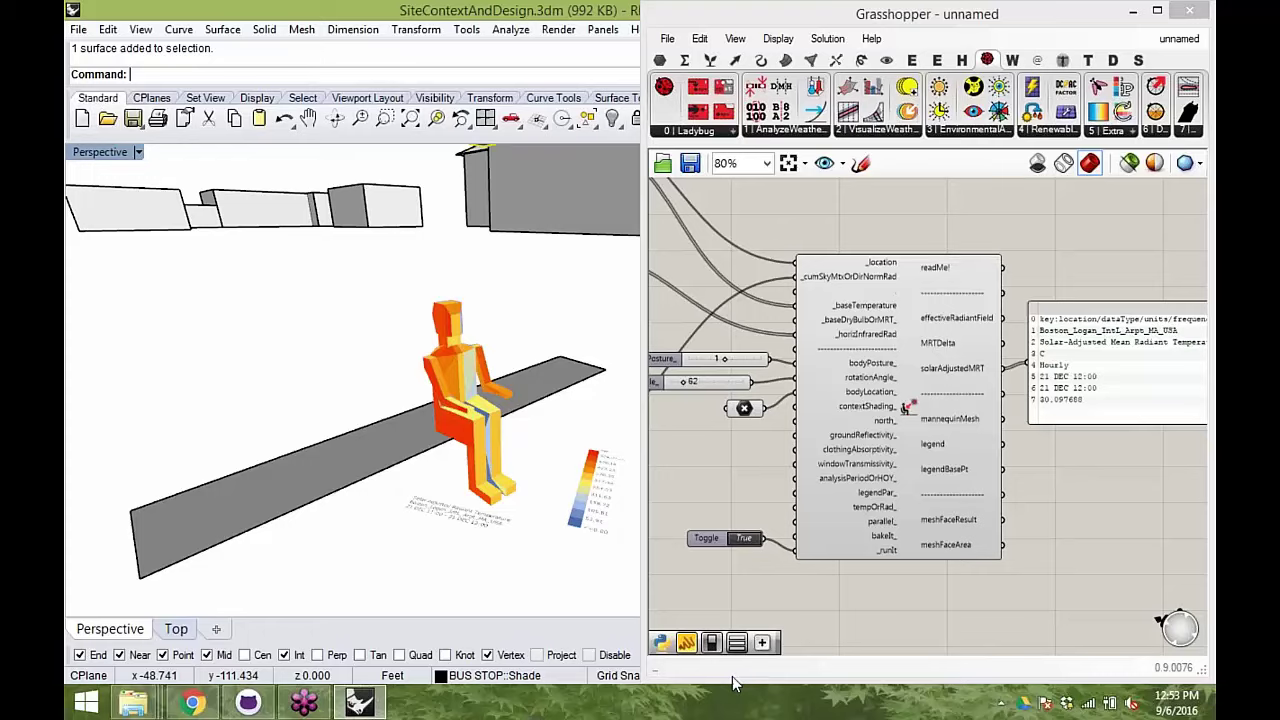
# - Turn on the Profiler canvas widget and examine the calculation time of the solar adjustor component
pyautogui.click(778, 38)
pyautogui.moveTo(885, 387)
pyautogui.click(1008, 470)
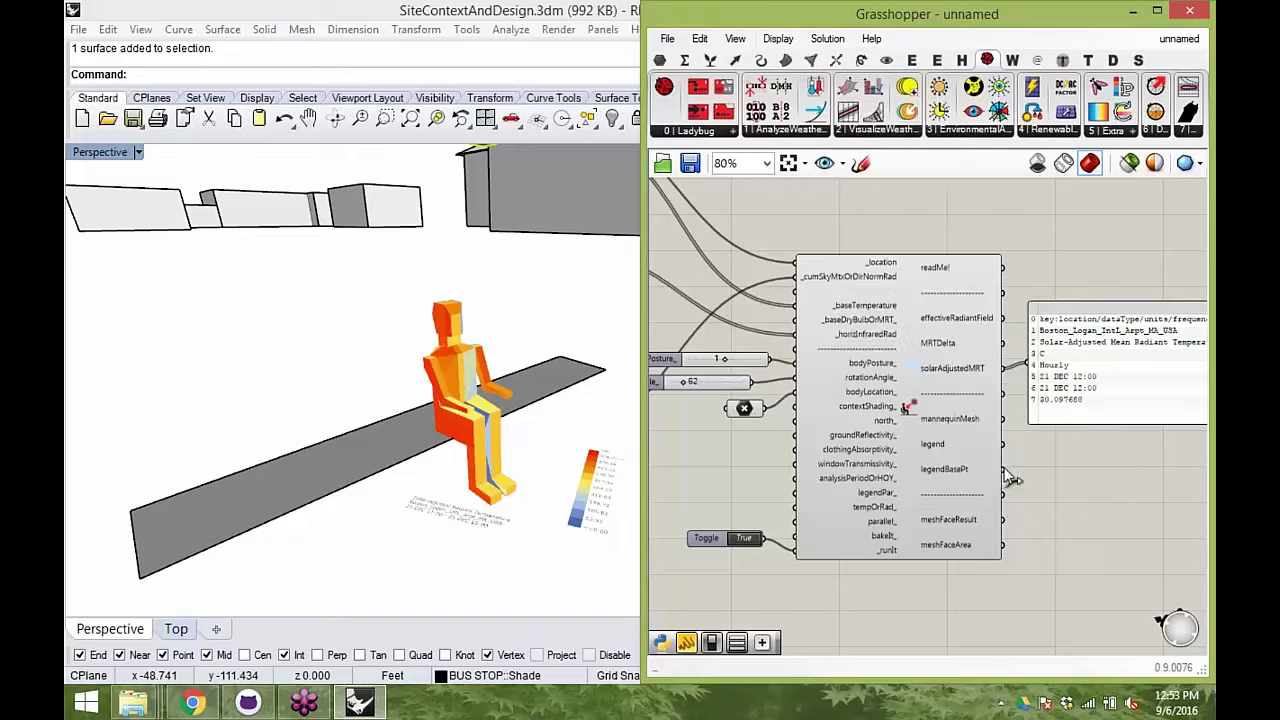
pyautogui.scroll(5, 962, 513)
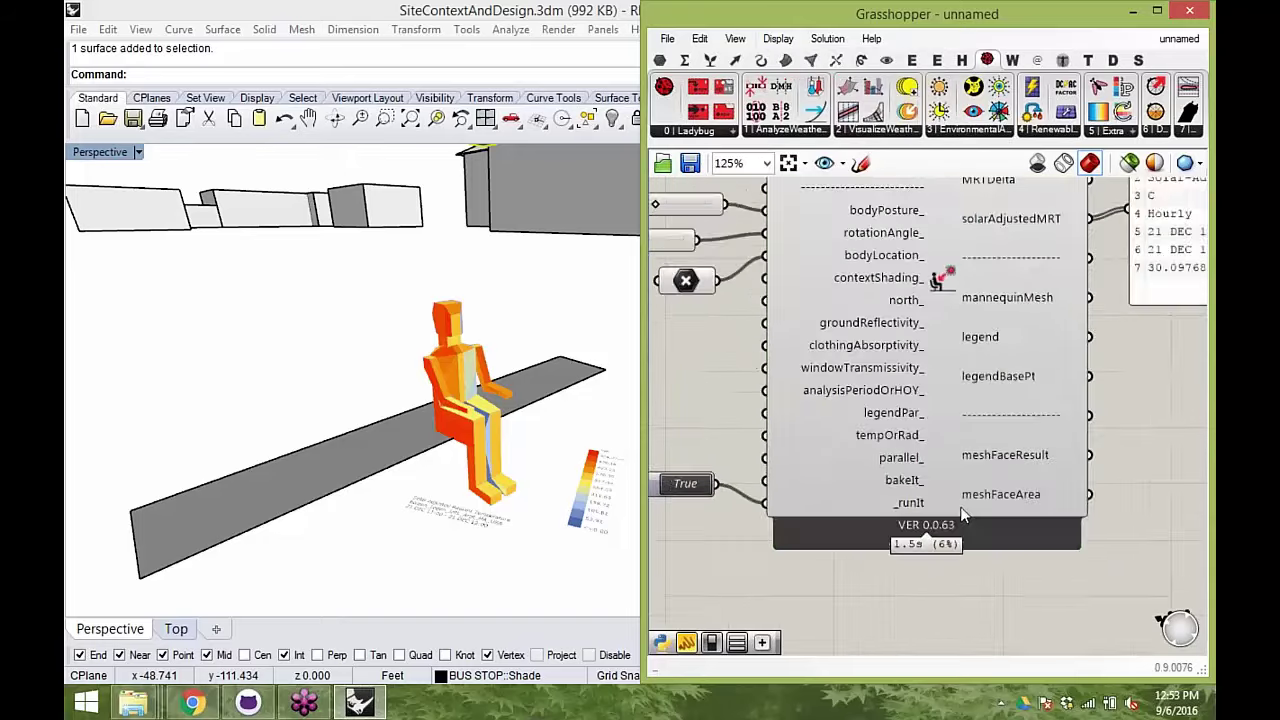
pyautogui.click(953, 473)
pyautogui.scroll(-3, 955, 475)
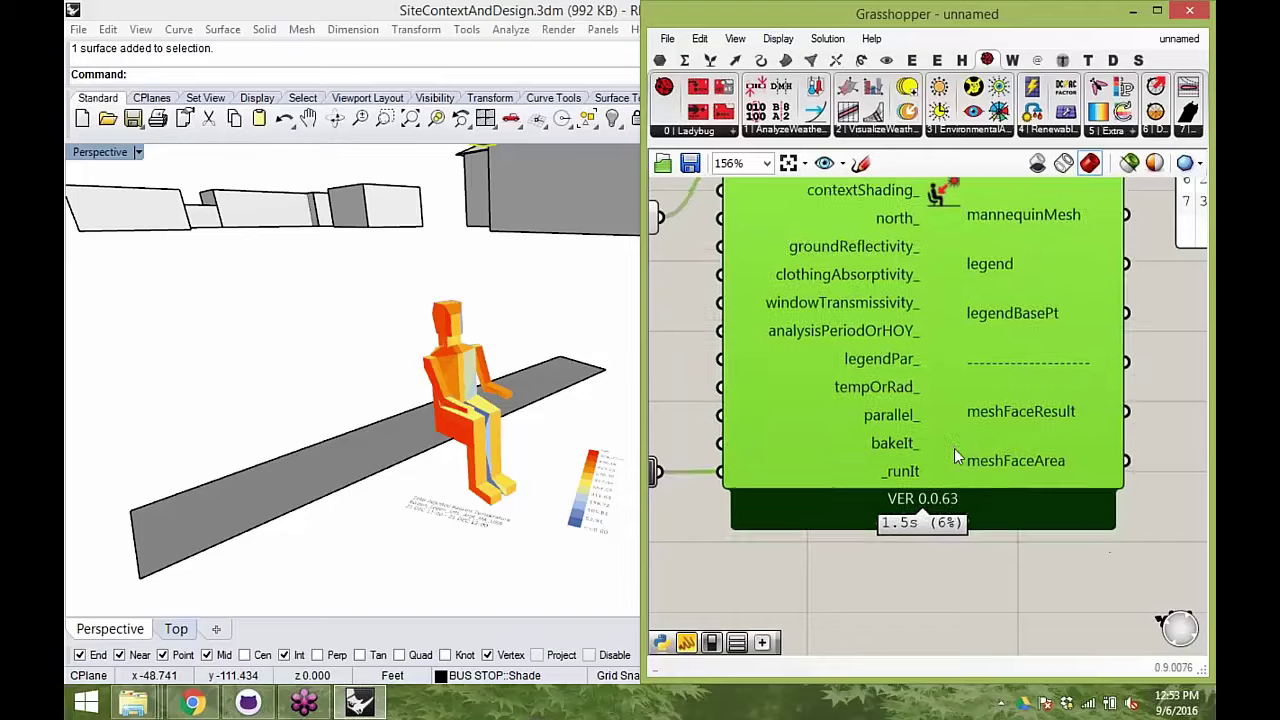
pyautogui.moveTo(960, 476); pyautogui.dragTo(899, 525, button='right')
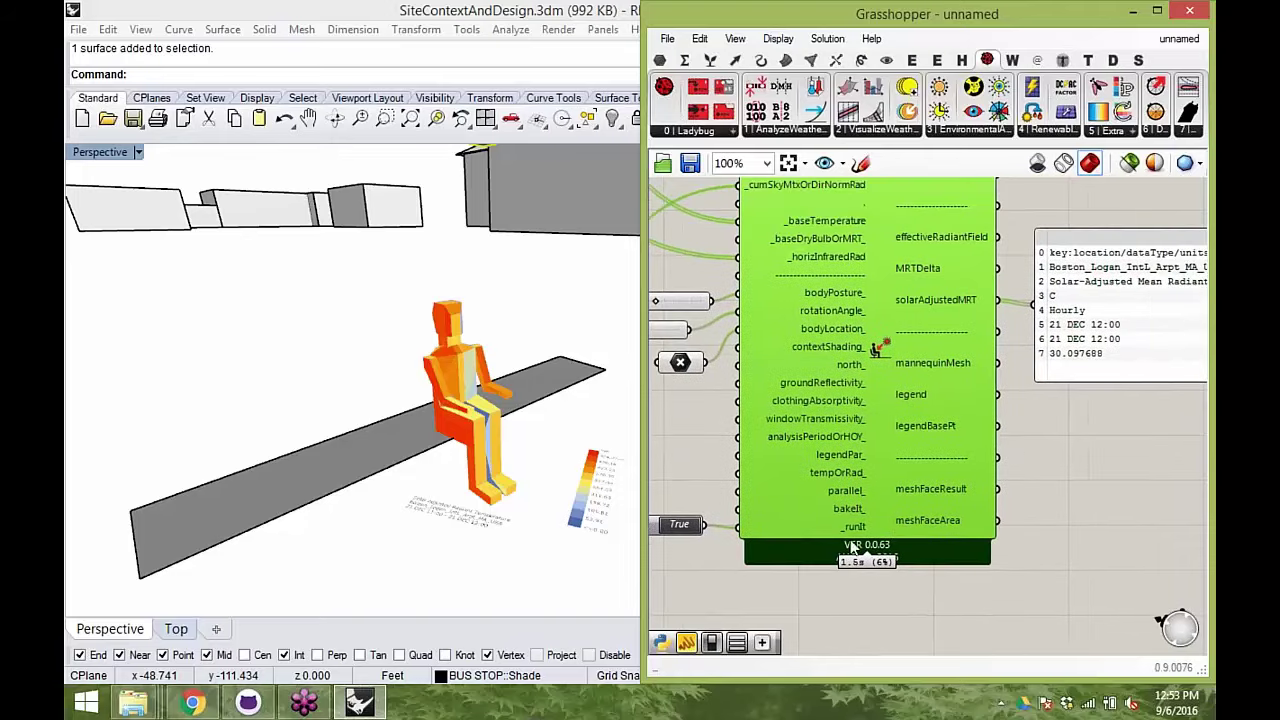
pyautogui.moveTo(1093, 338); pyautogui.dragTo(996, 356, button='right')
pyautogui.moveTo(891, 494); pyautogui.dragTo(938, 508, button='right')
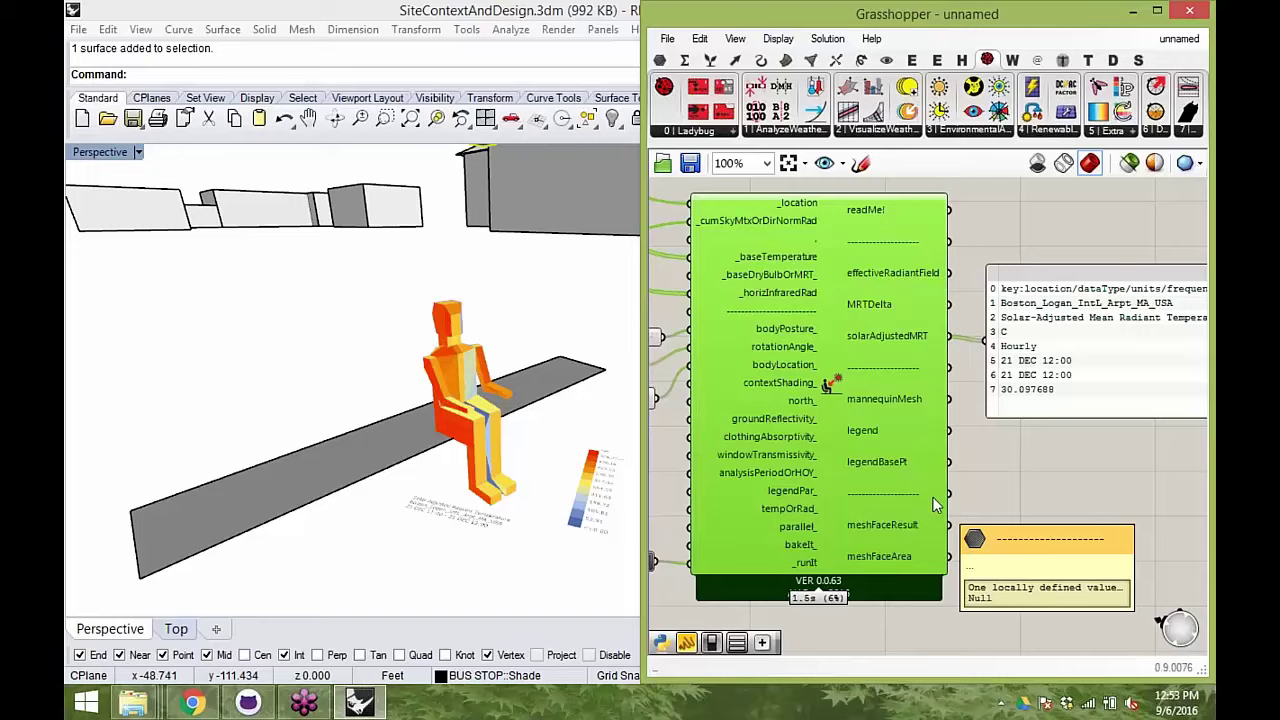
pyautogui.scroll(-1, 899, 508)
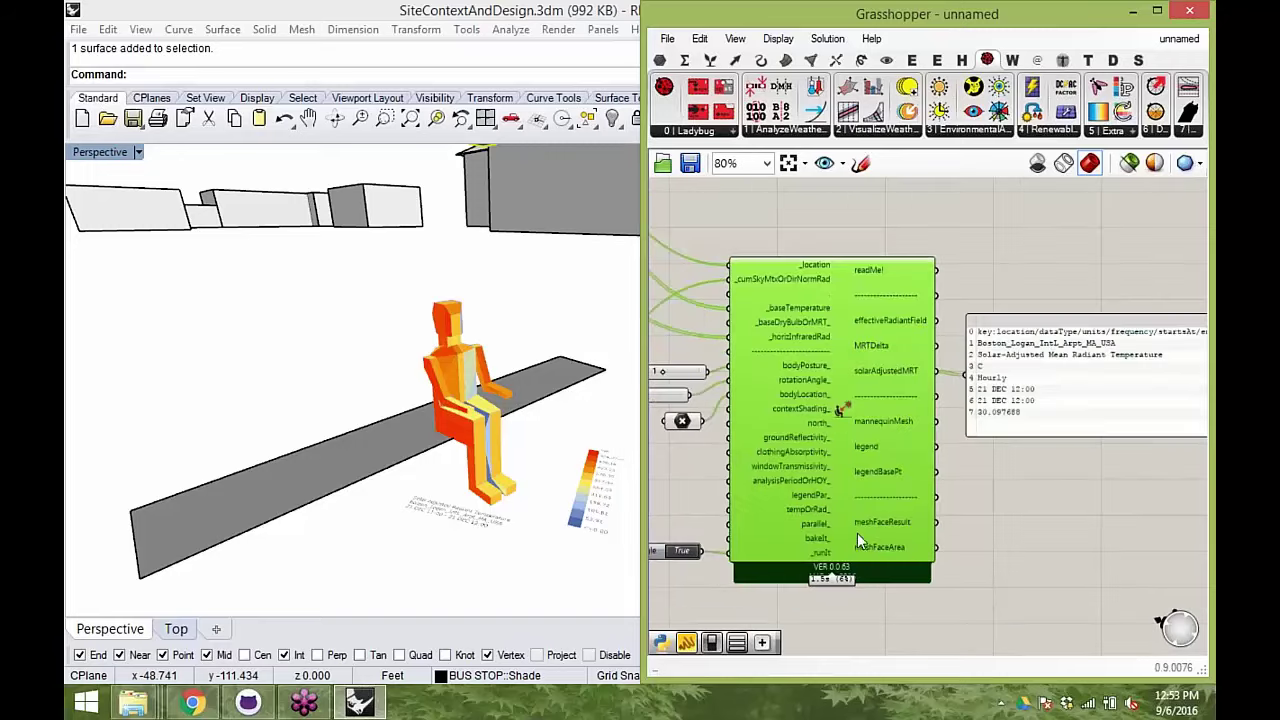
# - Turn off the Profiler canvas widget and deselect the solar adjustor component
pyautogui.click(737, 42)
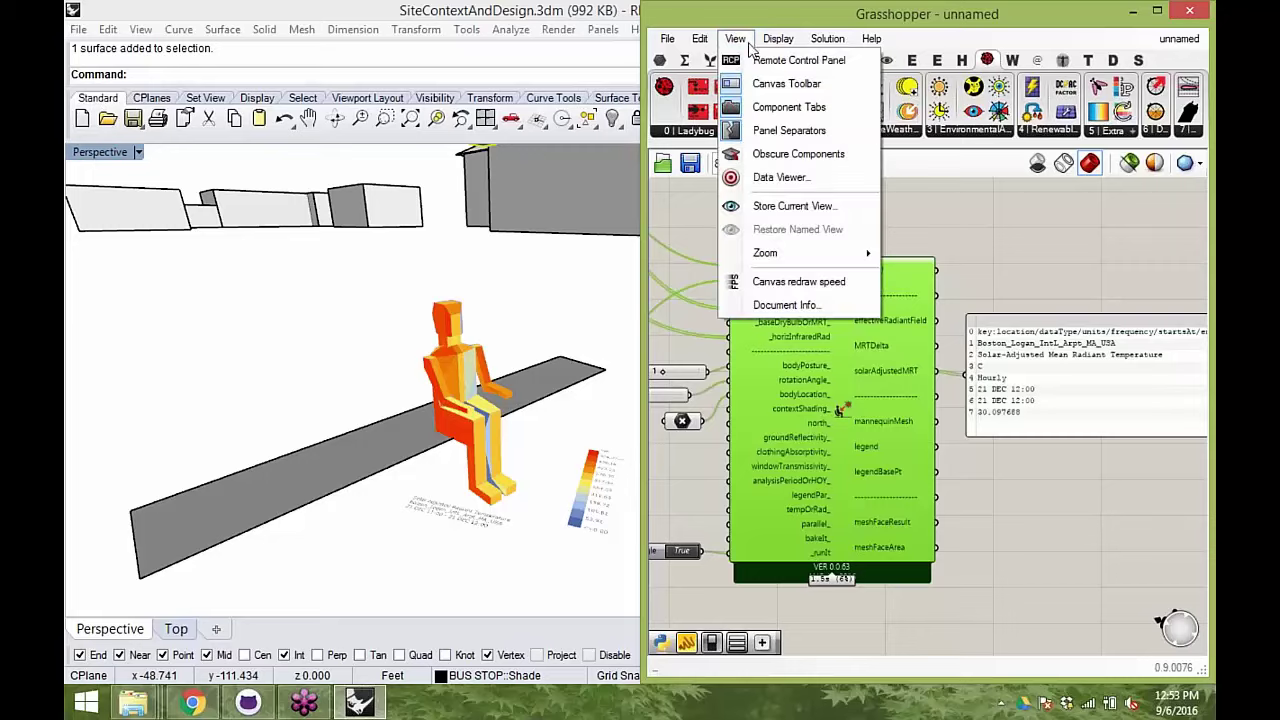
pyautogui.moveTo(778, 38)
pyautogui.moveTo(835, 382)
pyautogui.click(990, 464)
pyautogui.click(997, 510)
pyautogui.scroll(-2, 997, 510)
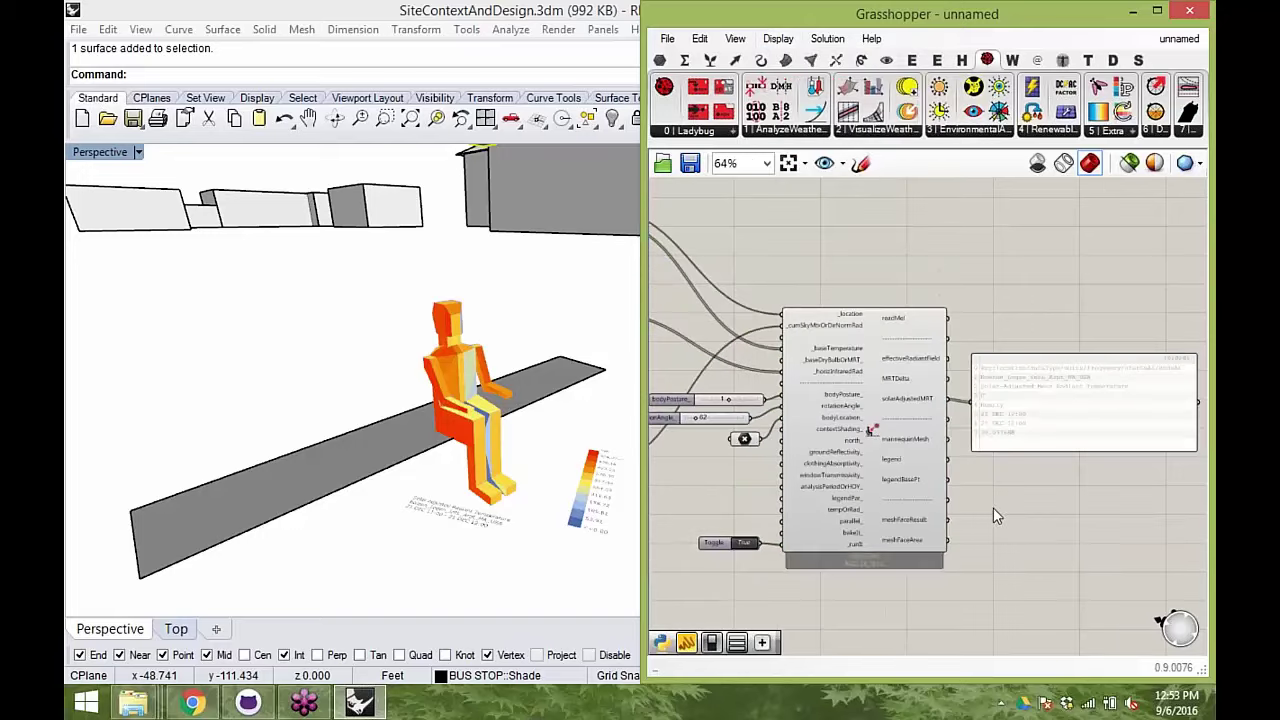
# - Switch to the browser and present the "Solar Radiation in Comfort" slide of Performance Network Presentation 2.5 full screen
pyautogui.click(195, 706)
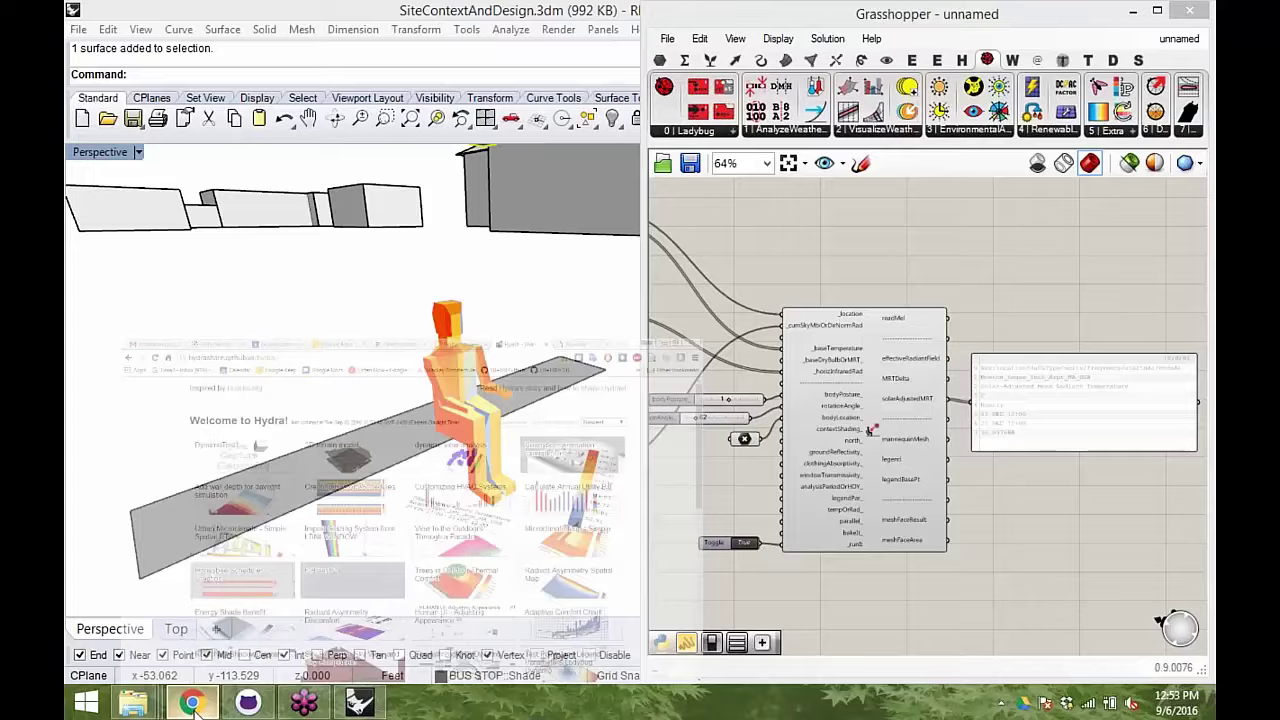
pyautogui.click(703, 11)
pyautogui.scroll(-2, 183, 626)
pyautogui.click(195, 540)
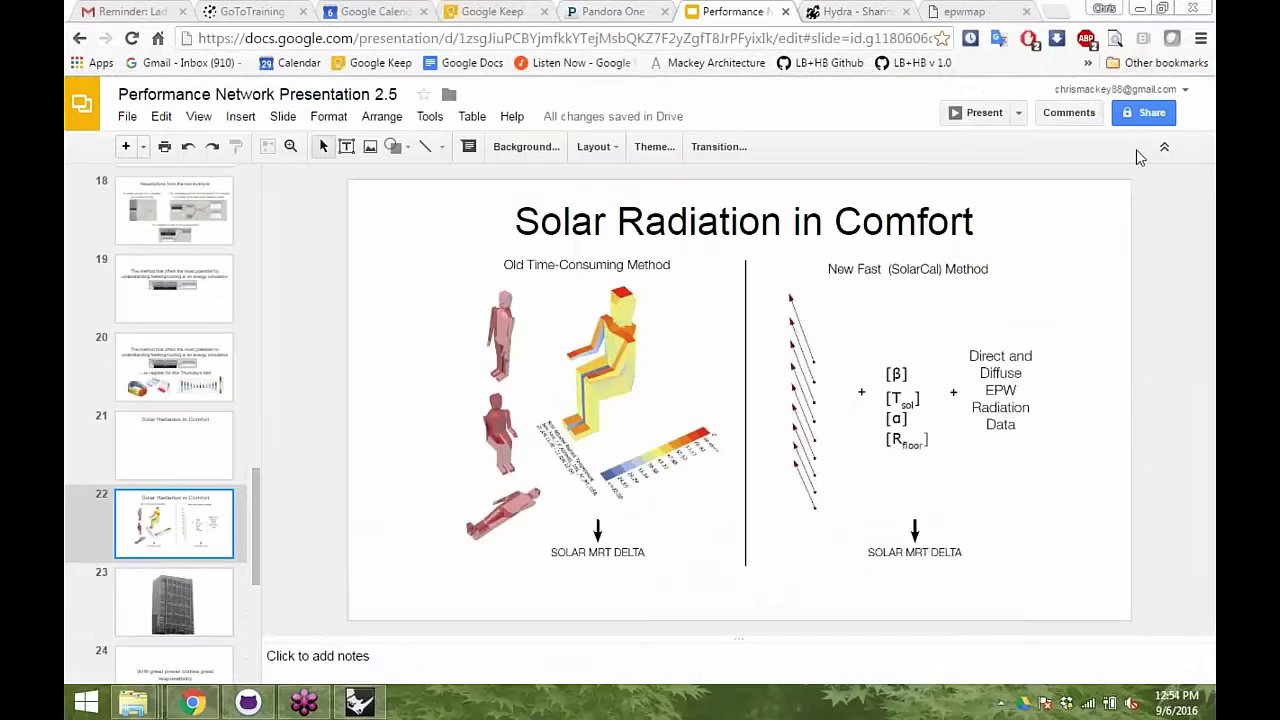
pyautogui.click(977, 113)
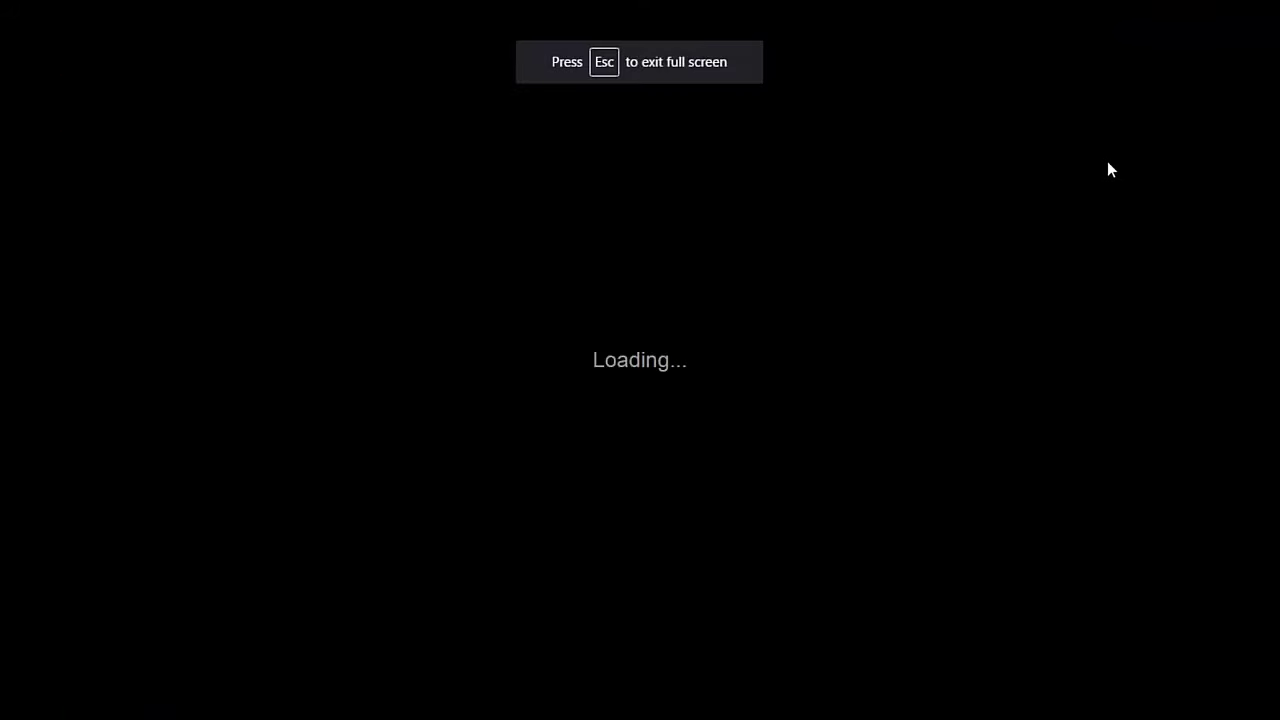
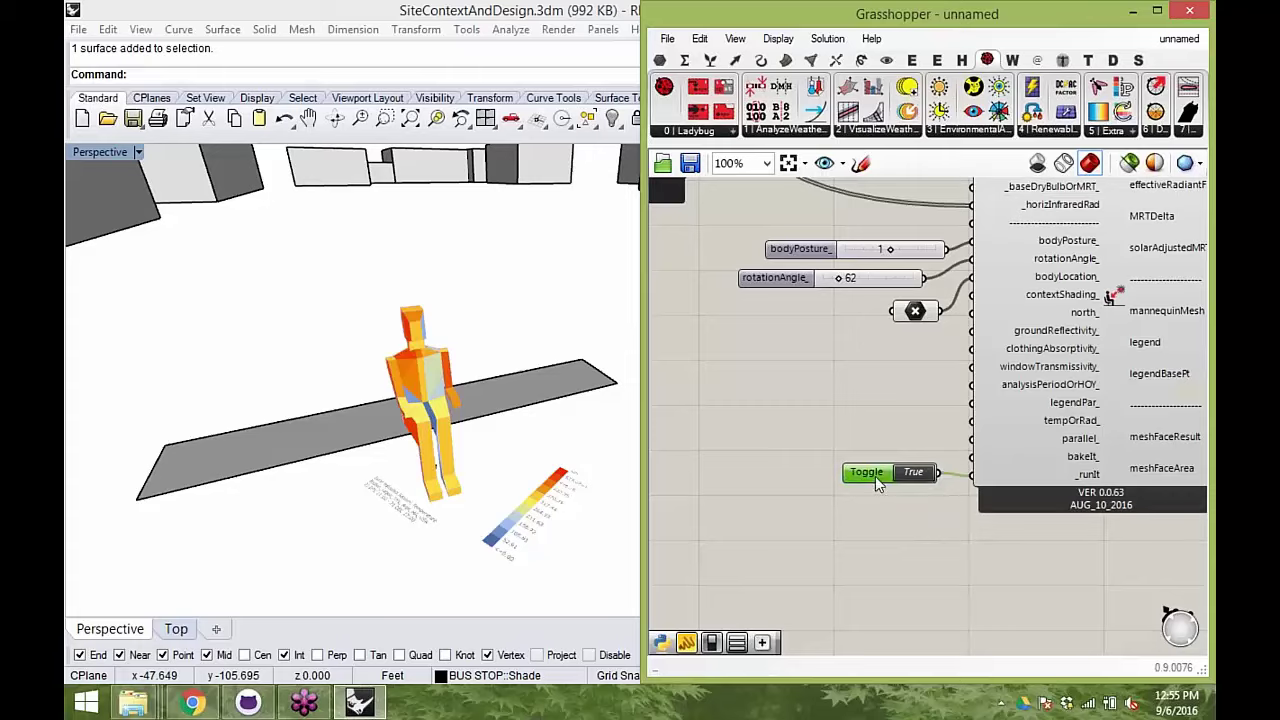
# - Set the solar adjustor's _runIt toggle to False and look over the component's inputs
pyautogui.doubleClick(922, 479)
pyautogui.moveTo(915, 470); pyautogui.dragTo(809, 451, button='right')
pyautogui.scroll(1, 953, 372)
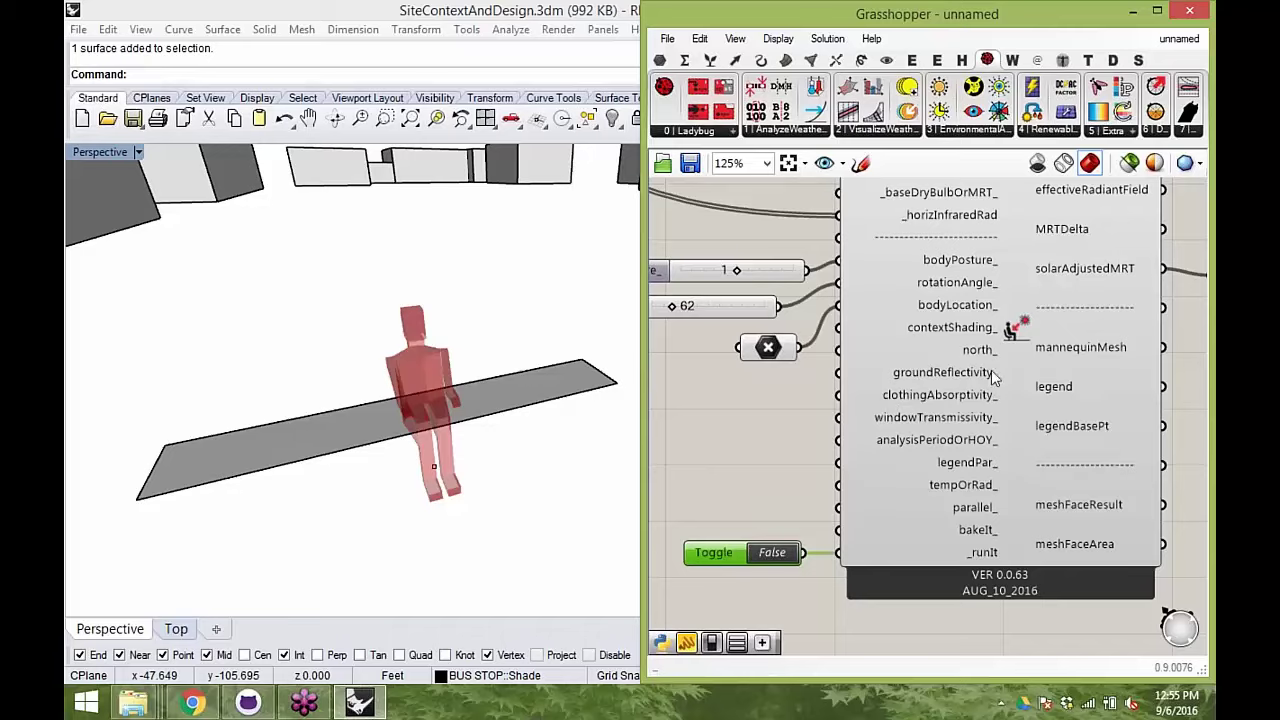
pyautogui.scroll(2, 925, 437)
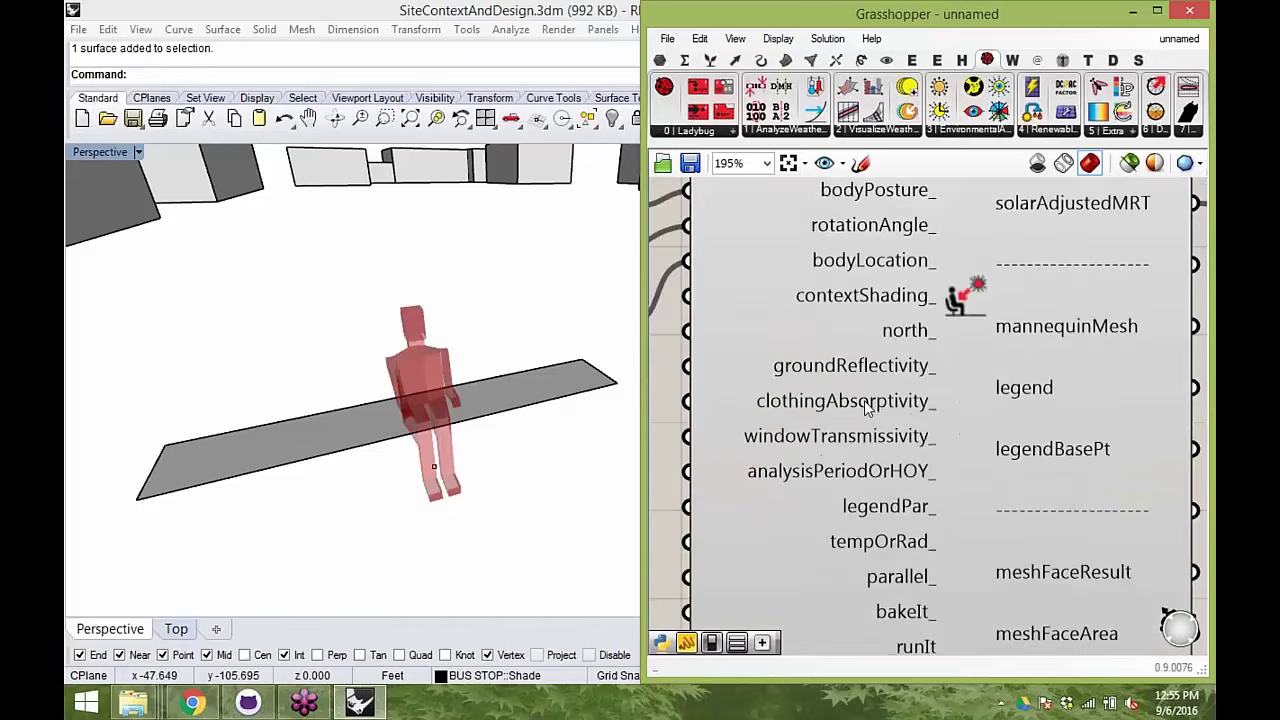
pyautogui.scroll(-1, 868, 405)
pyautogui.moveTo(800, 405); pyautogui.dragTo(1063, 429, button='right')
pyautogui.moveTo(894, 330); pyautogui.dragTo(877, 366, button='right')
pyautogui.scroll(-2, 887, 331)
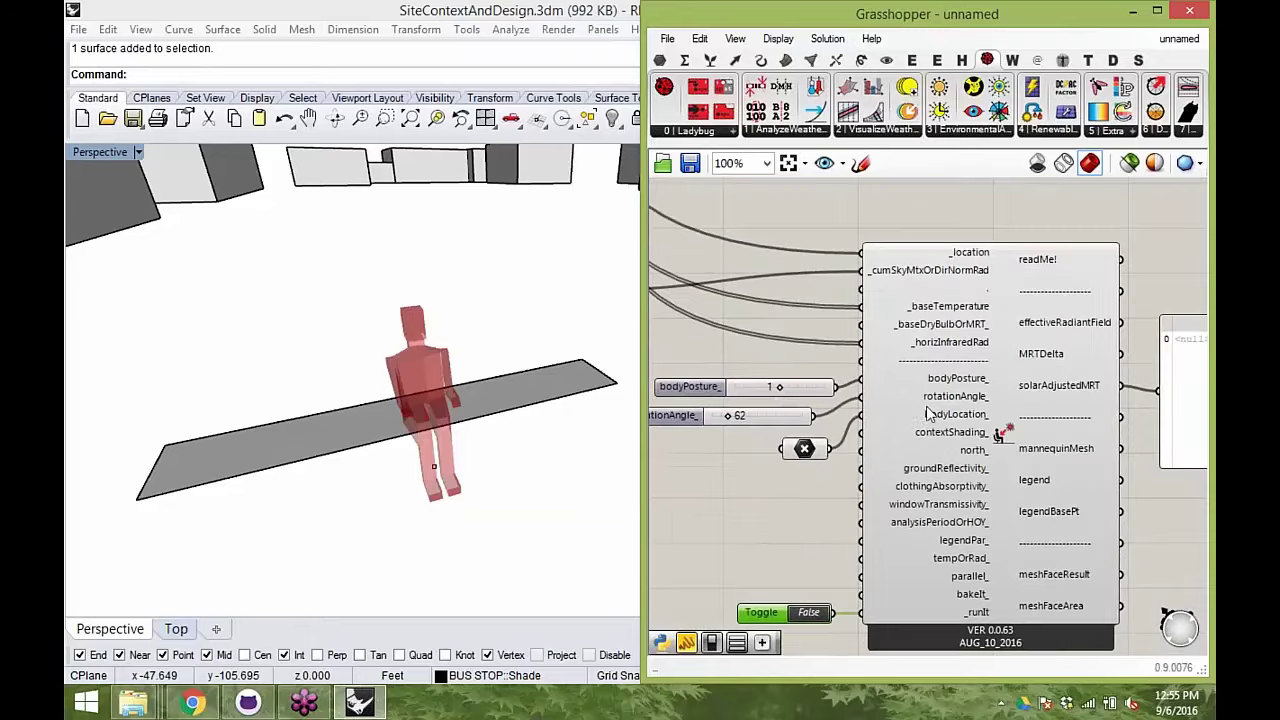
# - Maximise Grasshopper and duplicate the adjustor with its sliders, point, toggle and output panel, placing the copy beside the weather data component
pyautogui.moveTo(781, 393); pyautogui.dragTo(788, 422)
pyautogui.click(804, 542)
pyautogui.scroll(-5, 814, 546)
pyautogui.moveTo(1052, 580); pyautogui.dragTo(693, 446)
pyautogui.moveTo(864, 467); pyautogui.dragTo(855, 475)
pyautogui.click(837, 408)
pyautogui.scroll(1, 929, 480)
pyautogui.scroll(1, 929, 479)
pyautogui.scroll(-2, 866, 359)
pyautogui.moveTo(879, 346); pyautogui.dragTo(814, 289, button='right')
pyautogui.scroll(2, 1000, 466)
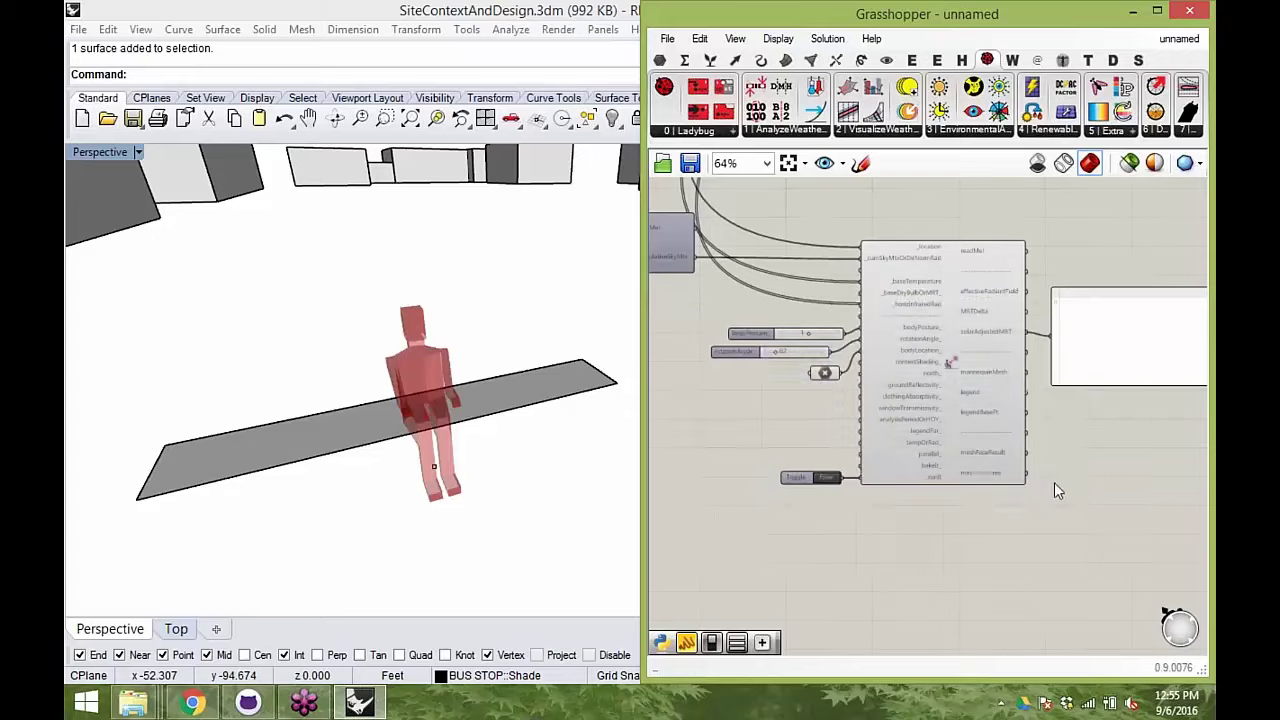
pyautogui.moveTo(1025, 538); pyautogui.dragTo(782, 283)
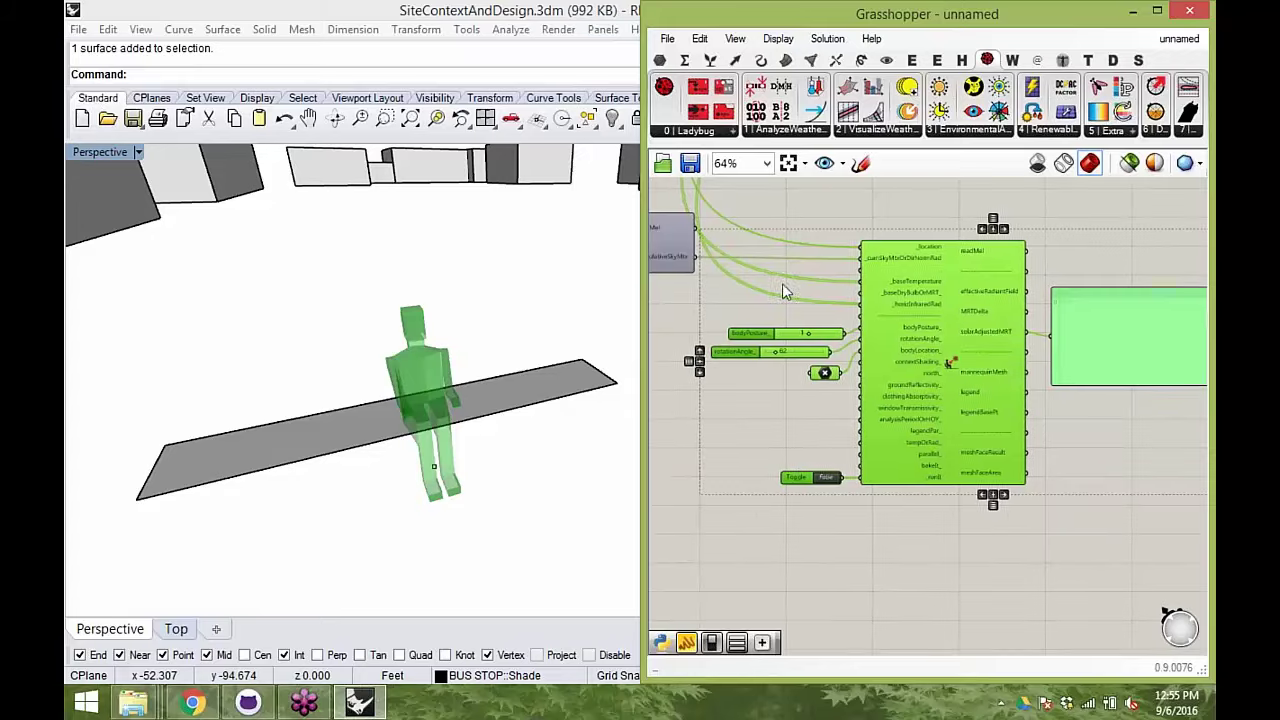
pyautogui.doubleClick(820, 14)
pyautogui.scroll(1, 783, 518)
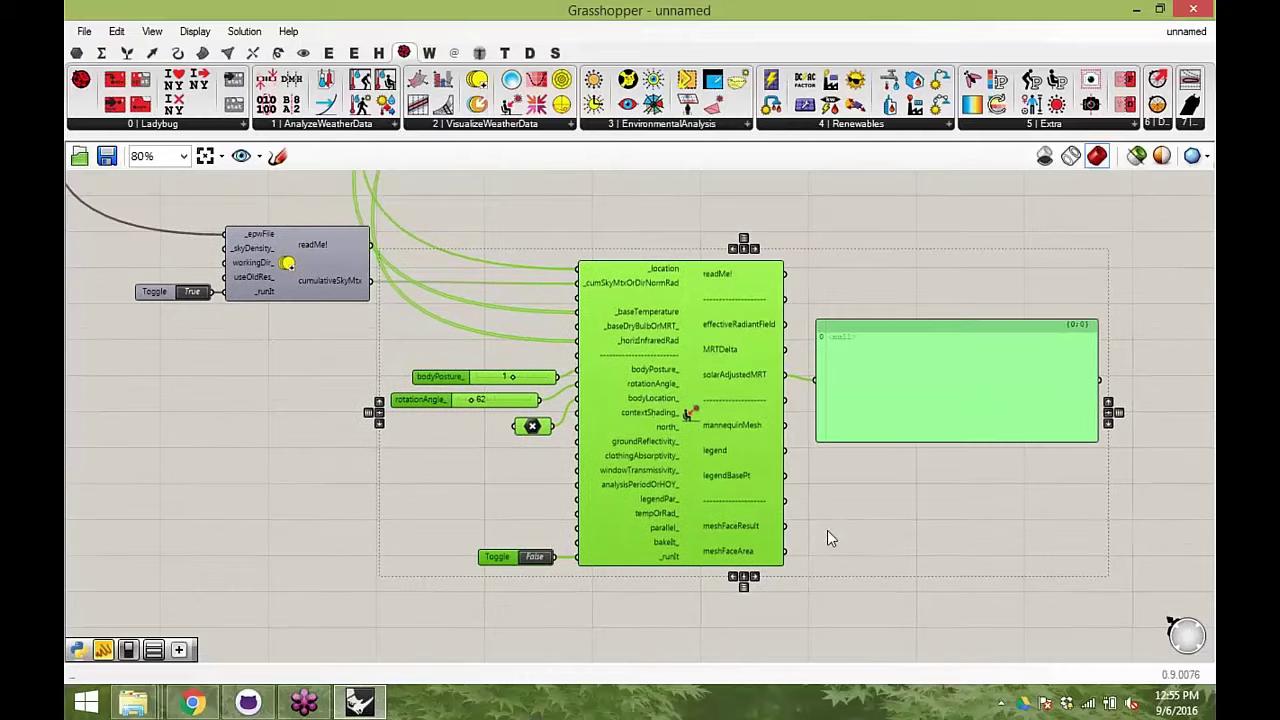
pyautogui.moveTo(673, 370); pyautogui.dragTo(949, 415, button='right')
pyautogui.click(648, 443)
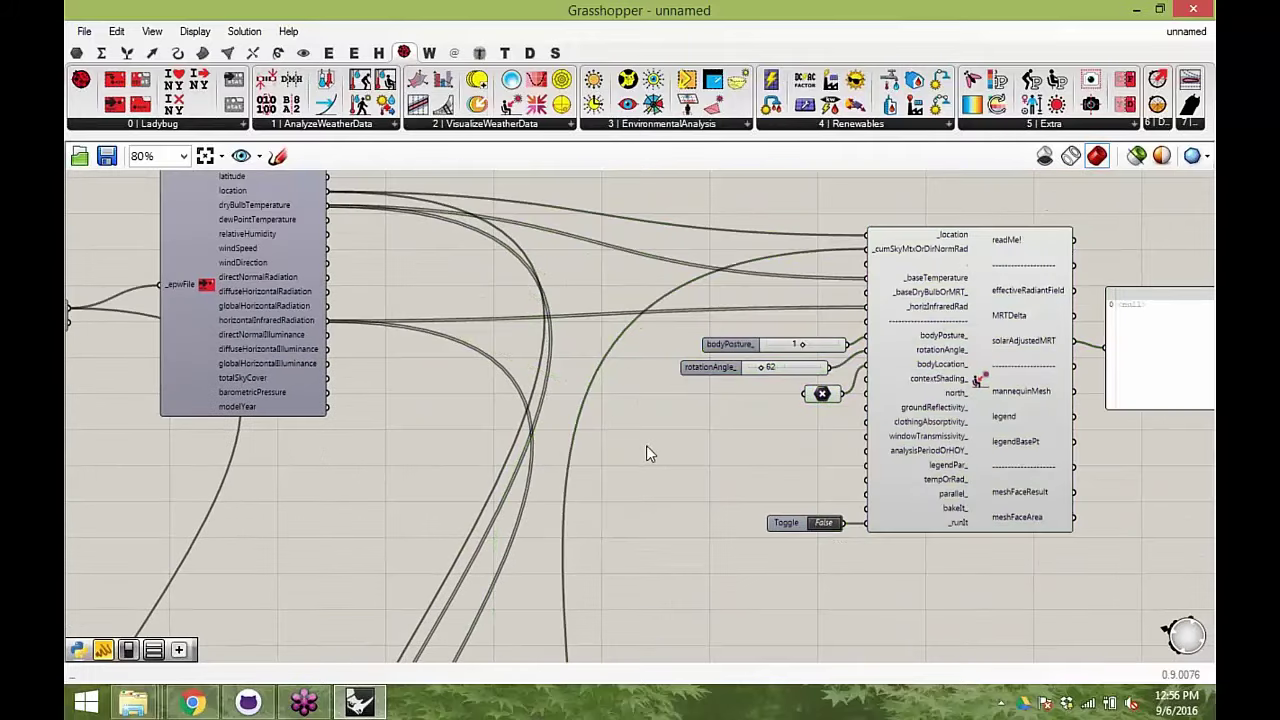
# - Wire directNormalRadiation into the copied adjustor's _cumSkyMtxOrDirNormRad input and diffuseHorizontalRadiation into _diffuseHorizRad
pyautogui.moveTo(596, 454); pyautogui.dragTo(578, 487, button='right')
pyautogui.moveTo(868, 283)
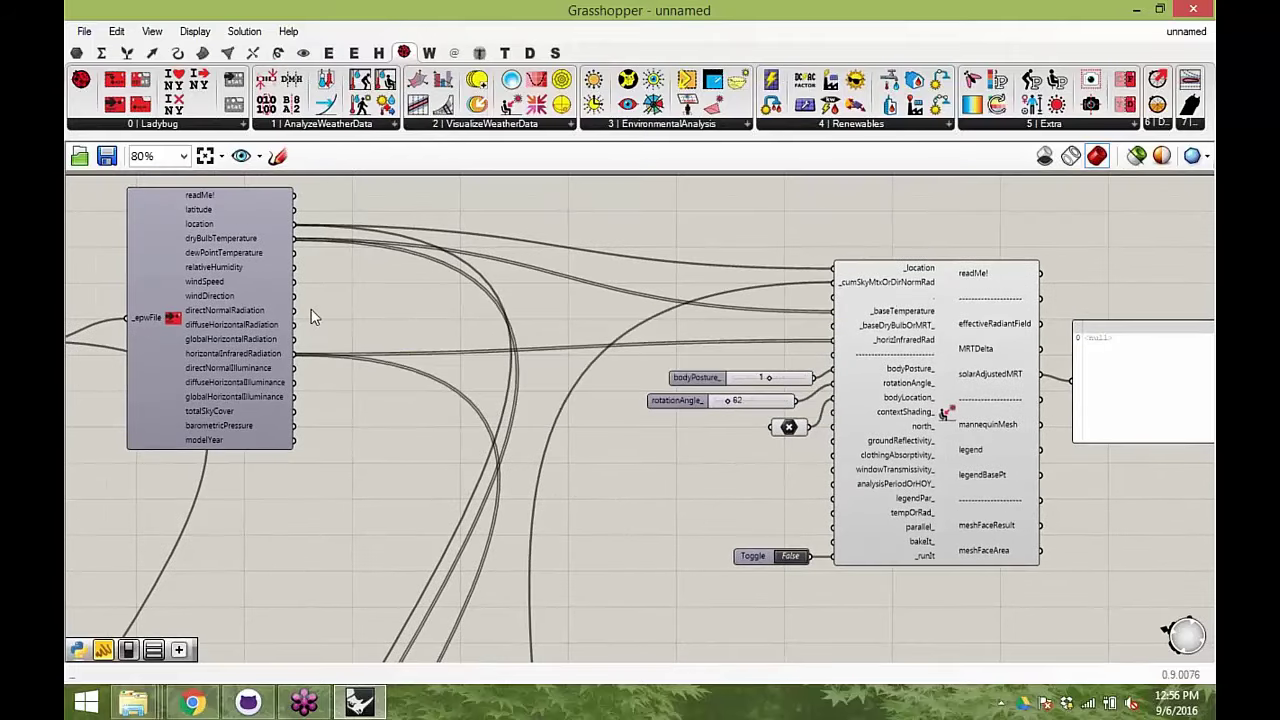
pyautogui.moveTo(293, 310); pyautogui.dragTo(838, 284)
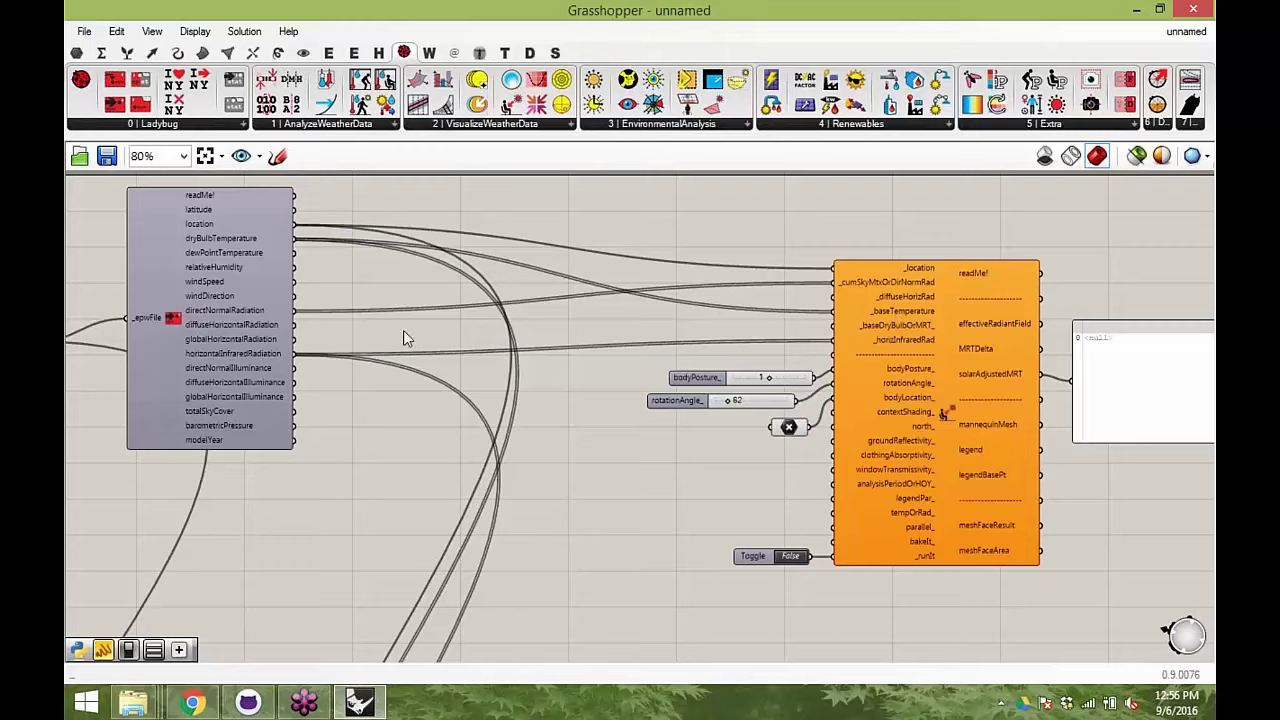
pyautogui.moveTo(405, 372); pyautogui.dragTo(557, 213, button='right')
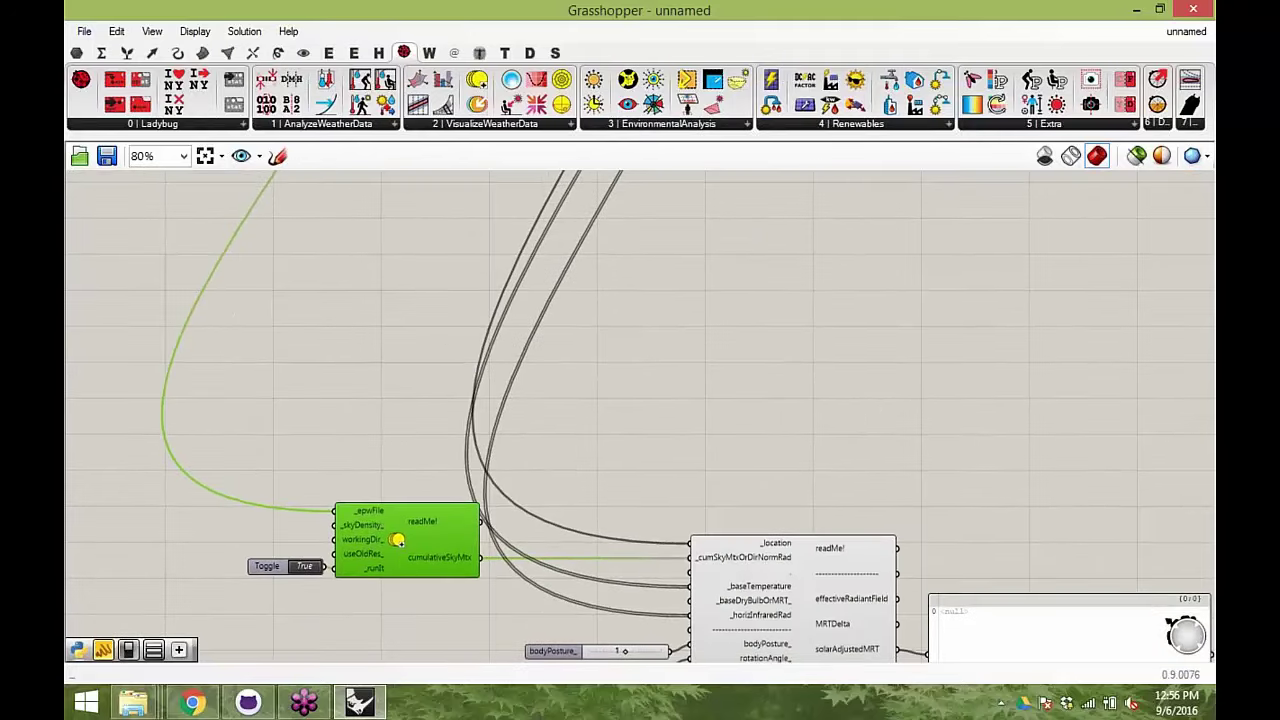
pyautogui.moveTo(554, 444); pyautogui.dragTo(267, 535, button='right')
pyautogui.moveTo(241, 337); pyautogui.dragTo(778, 308)
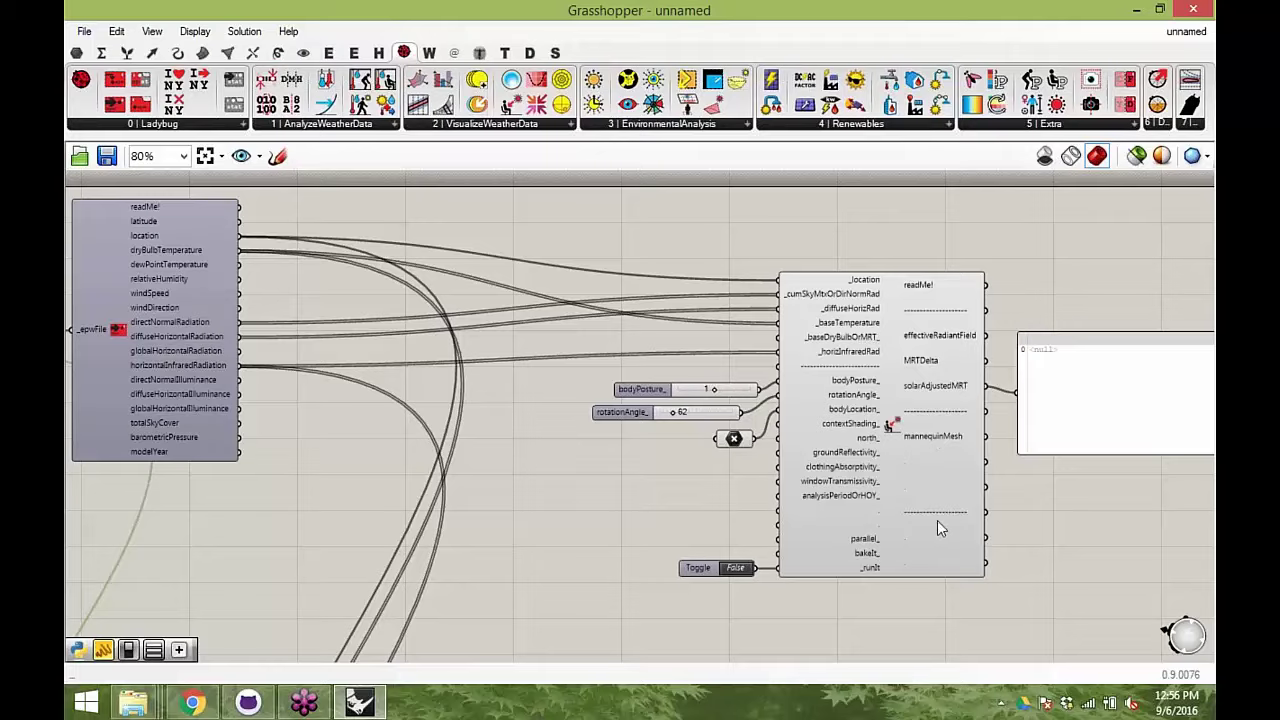
# - Compare the copied adjustor's inputs and outputs with those of the original sky-matrix version
pyautogui.moveTo(1009, 541); pyautogui.dragTo(894, 560, button='right')
pyautogui.scroll(3, 912, 400)
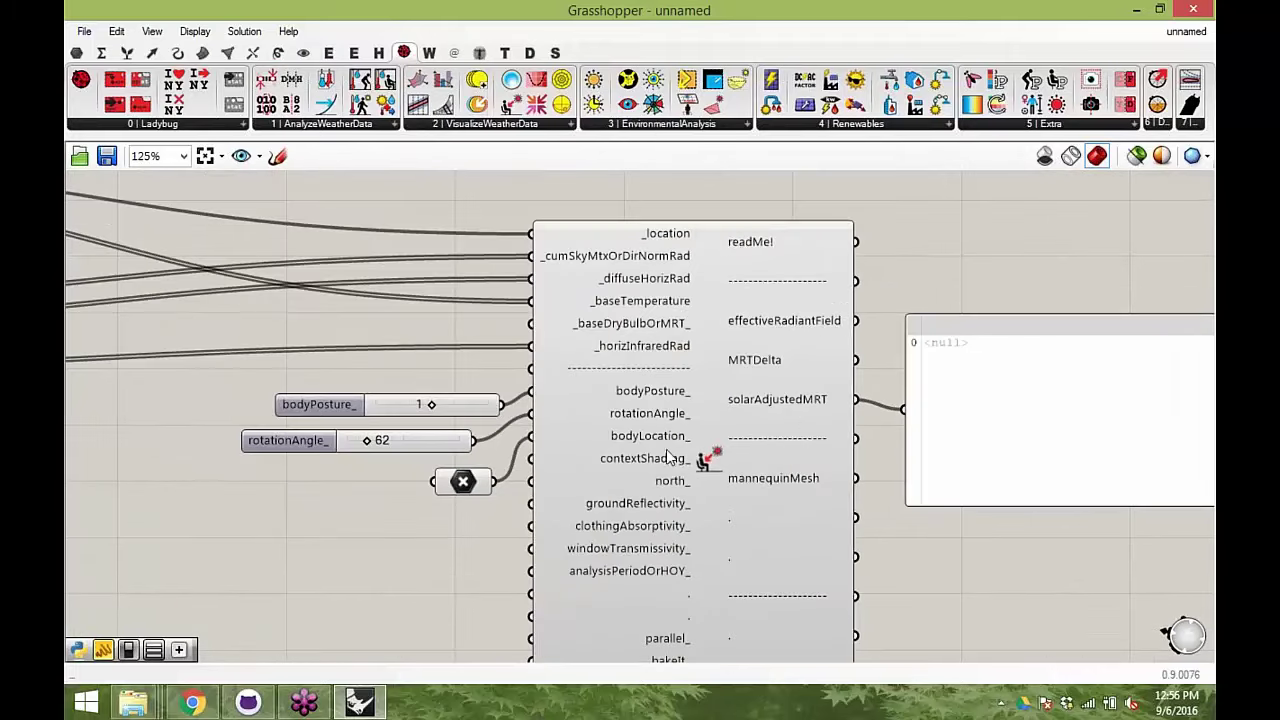
pyautogui.moveTo(510, 483); pyautogui.dragTo(564, 340, button='right')
pyautogui.scroll(-3, 564, 340)
pyautogui.moveTo(555, 406); pyautogui.dragTo(574, 328, button='right')
pyautogui.moveTo(515, 504); pyautogui.dragTo(440, 600, button='right')
pyautogui.moveTo(524, 381); pyautogui.dragTo(436, 585, button='right')
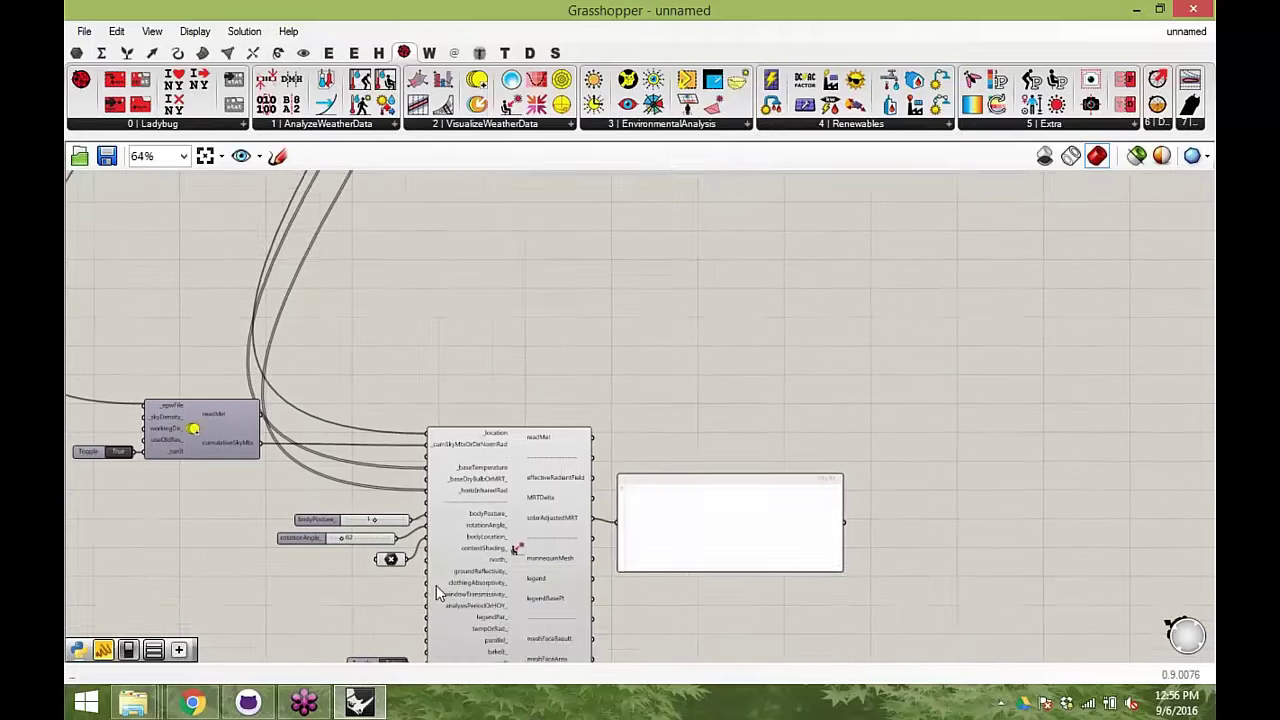
pyautogui.moveTo(651, 476); pyautogui.dragTo(790, 300, button='right')
pyautogui.moveTo(484, 508); pyautogui.dragTo(580, 423, button='right')
# - Shift the copied body location point slightly and add a Geometry parameter near the adjustor's contextShading_ input
pyautogui.scroll(3, 637, 240)
pyautogui.moveTo(629, 342); pyautogui.dragTo(616, 331)
pyautogui.moveTo(781, 321)
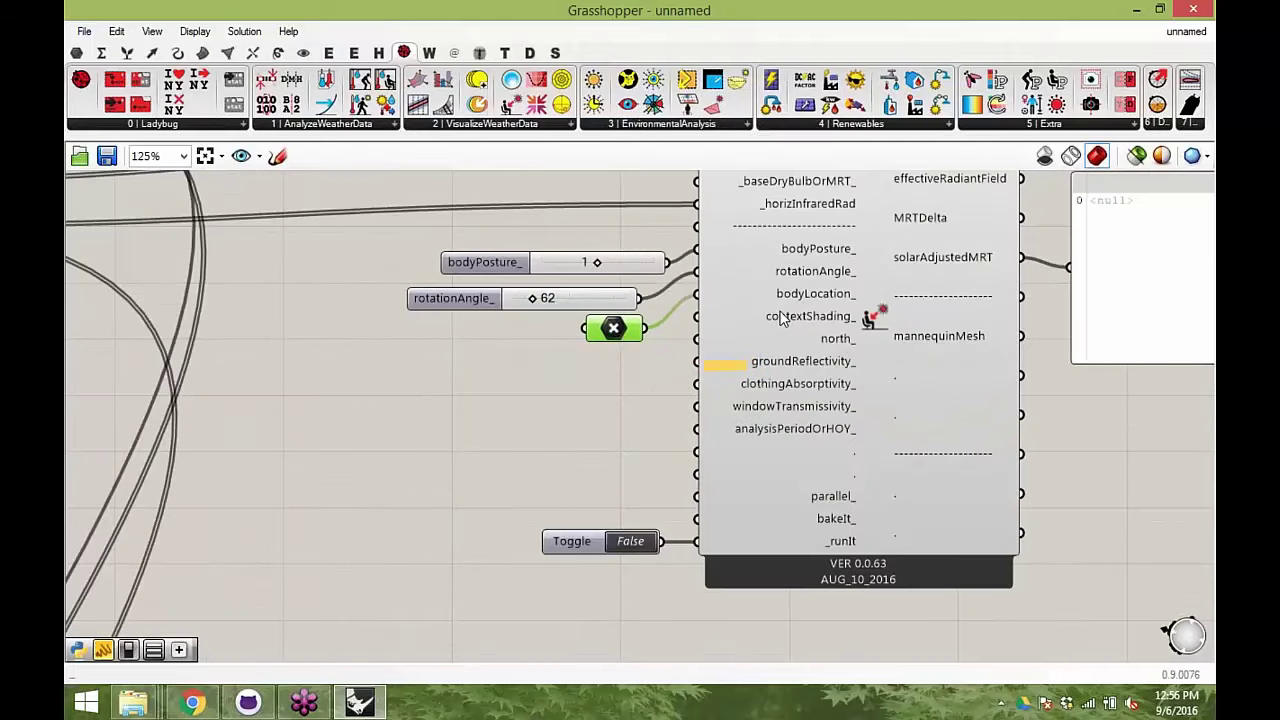
pyautogui.doubleClick(613, 368)
pyautogui.write('gr')
pyautogui.press('BackSpace')
pyautogui.write('e')
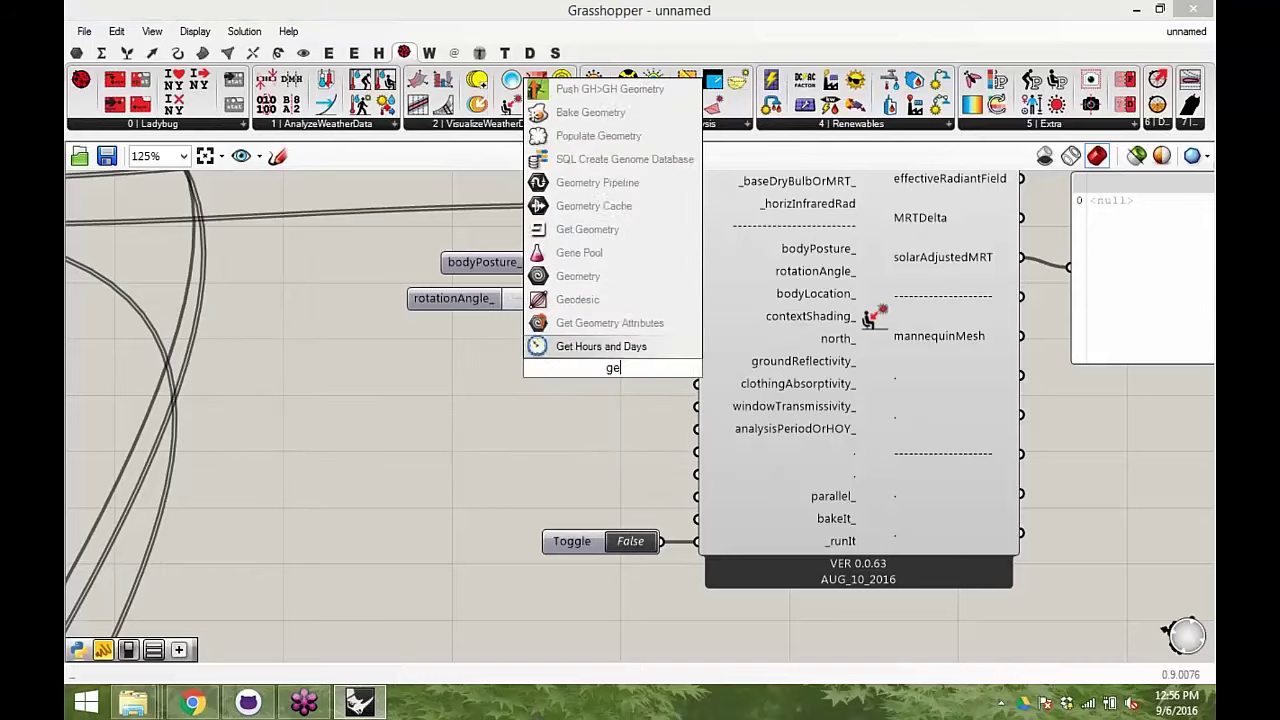
pyautogui.write('o')
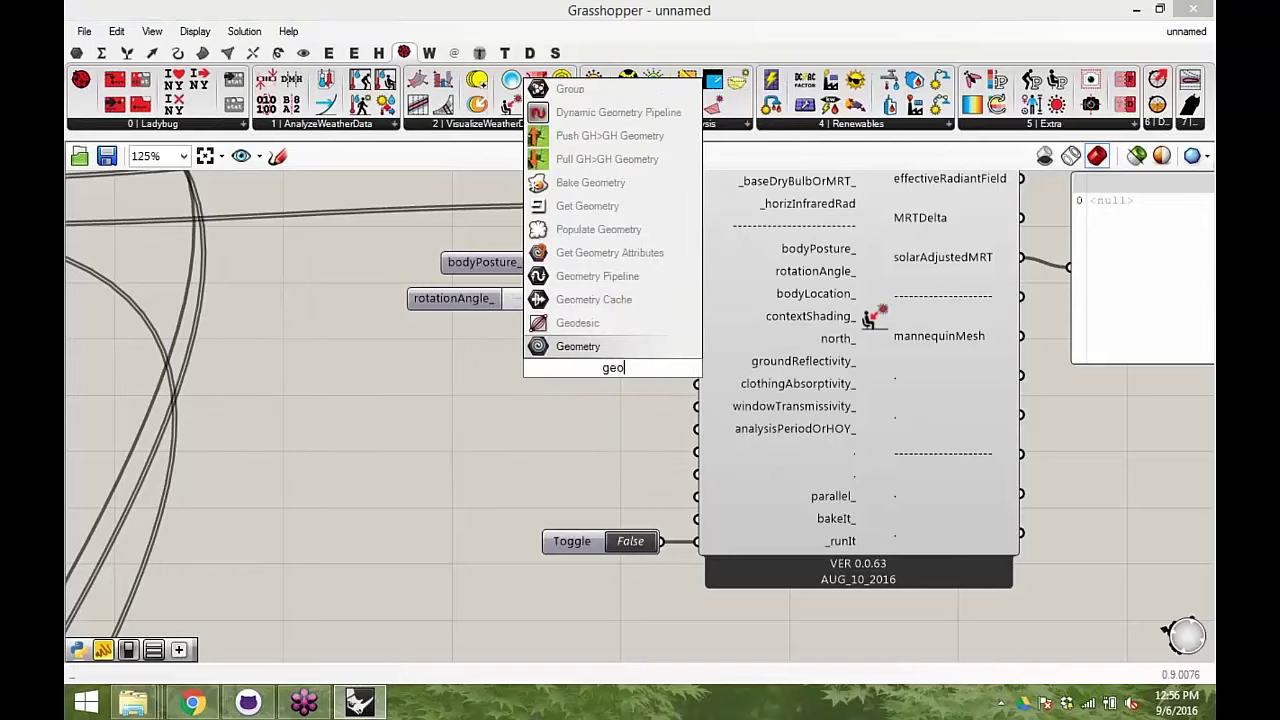
pyautogui.click(628, 350)
pyautogui.moveTo(631, 355); pyautogui.dragTo(544, 368)
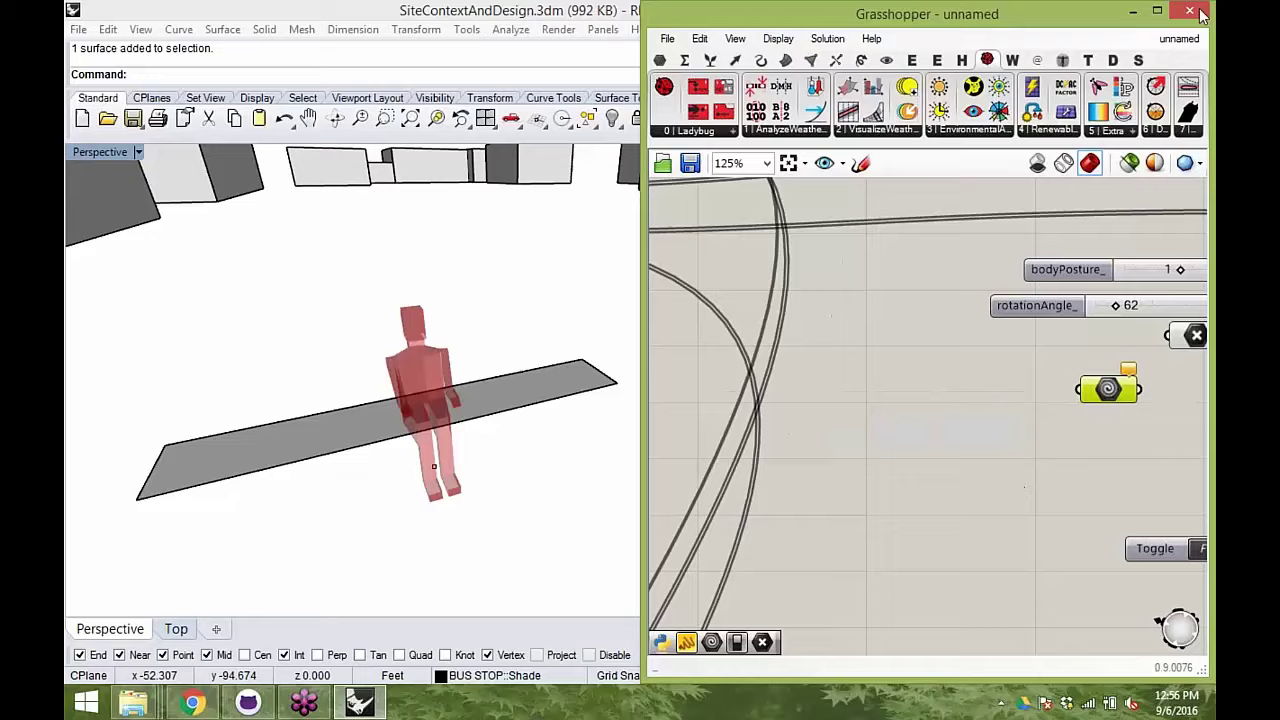
# - Minimise Grasshopper and select all objects on the ContextBuildings layer under SITE in Rhino
pyautogui.moveTo(400, 420); pyautogui.dragTo(463, 482, button='right')
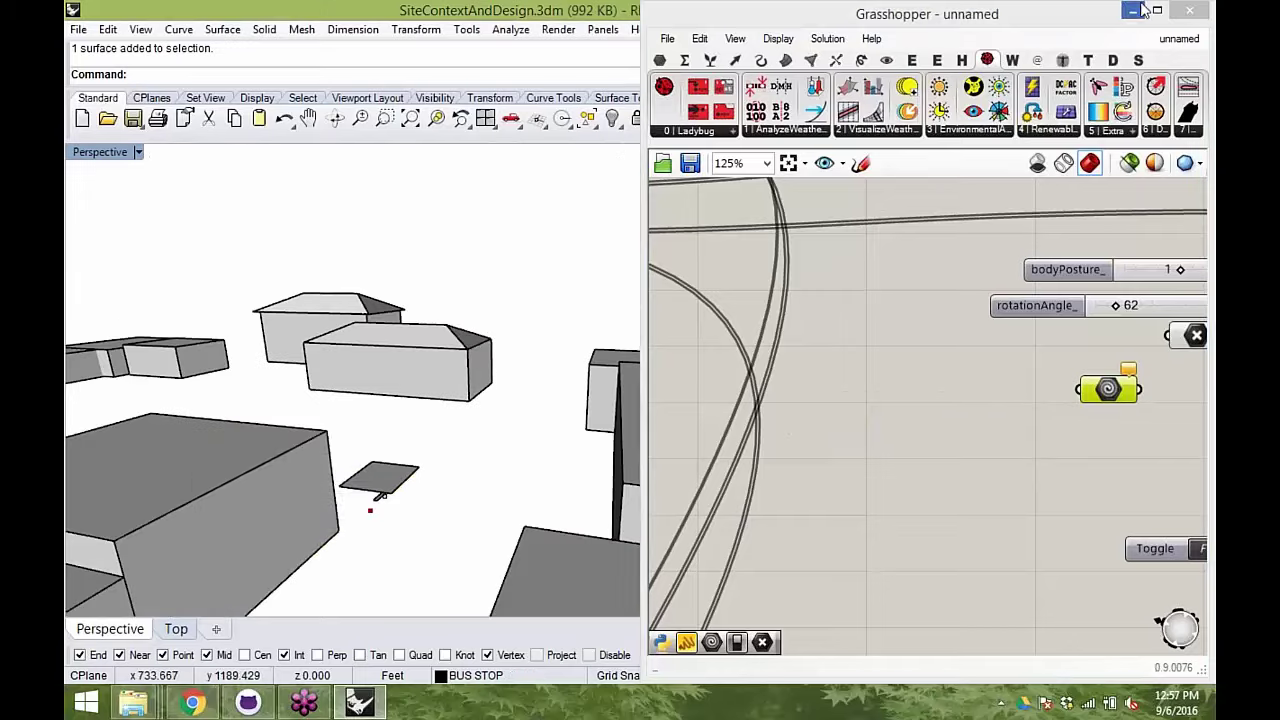
pyautogui.click(1133, 11)
pyautogui.moveTo(440, 400); pyautogui.dragTo(536, 384, button='right')
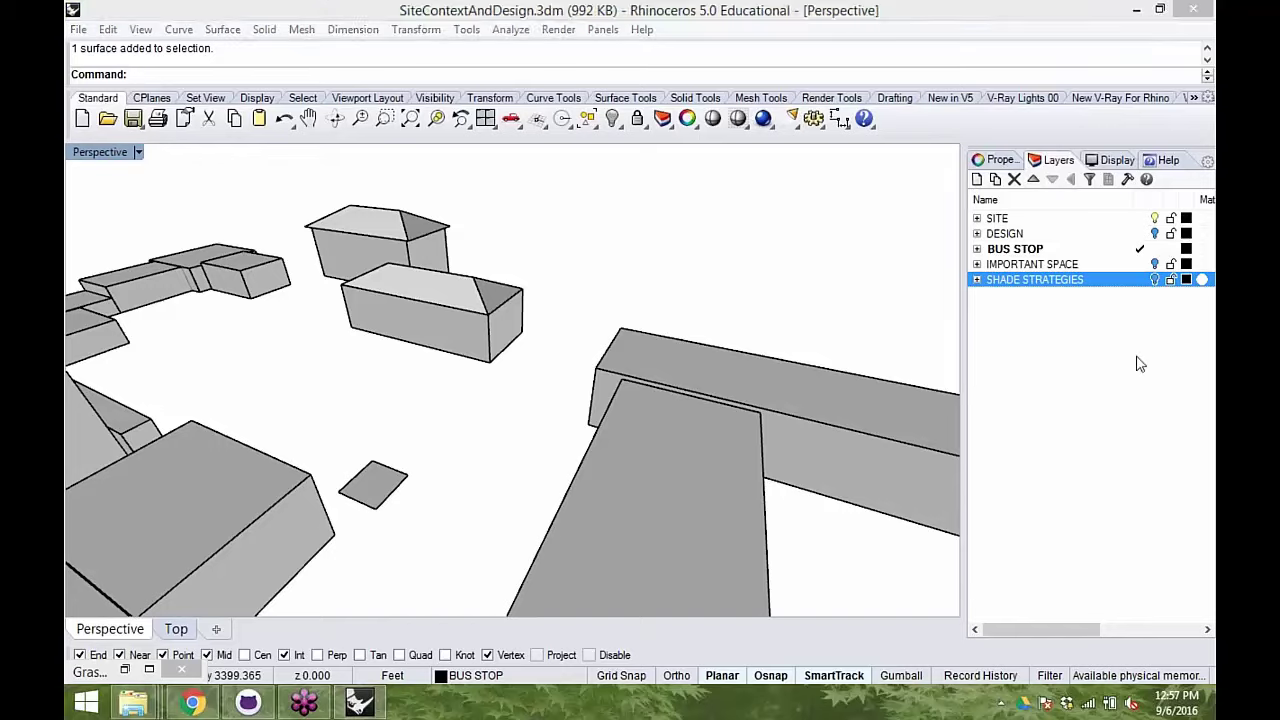
pyautogui.click(977, 219)
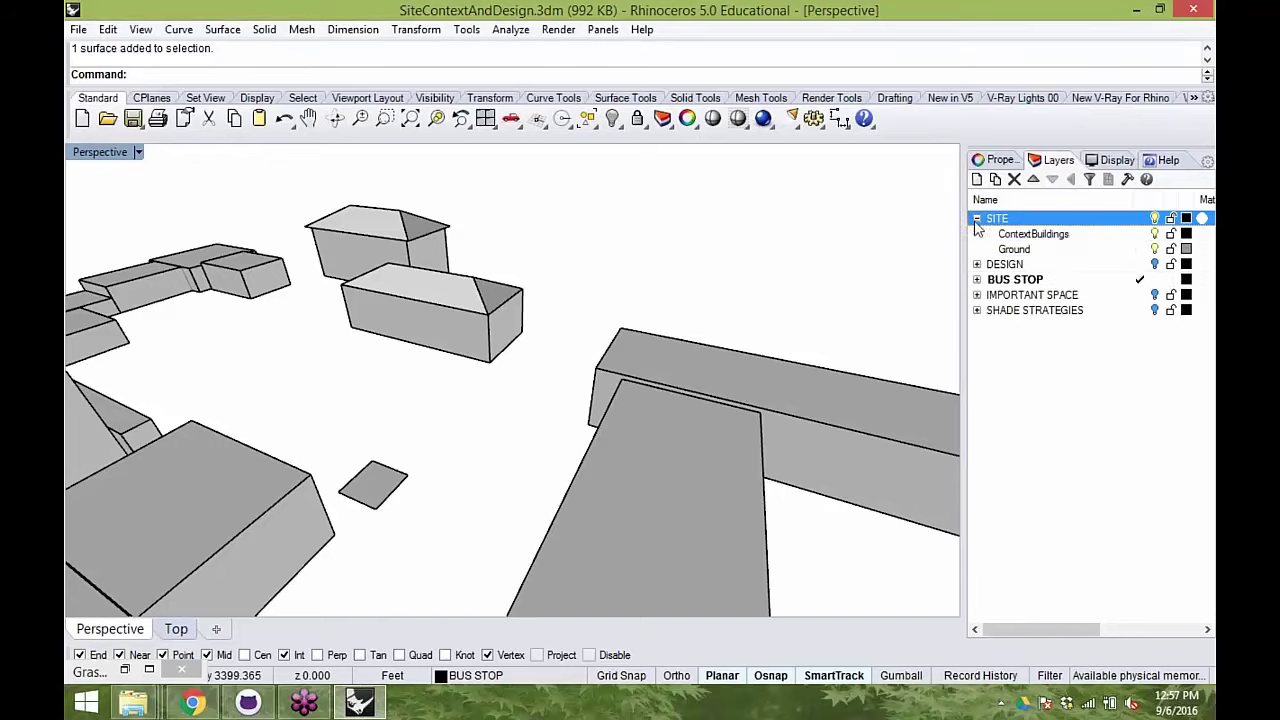
pyautogui.click(1031, 251)
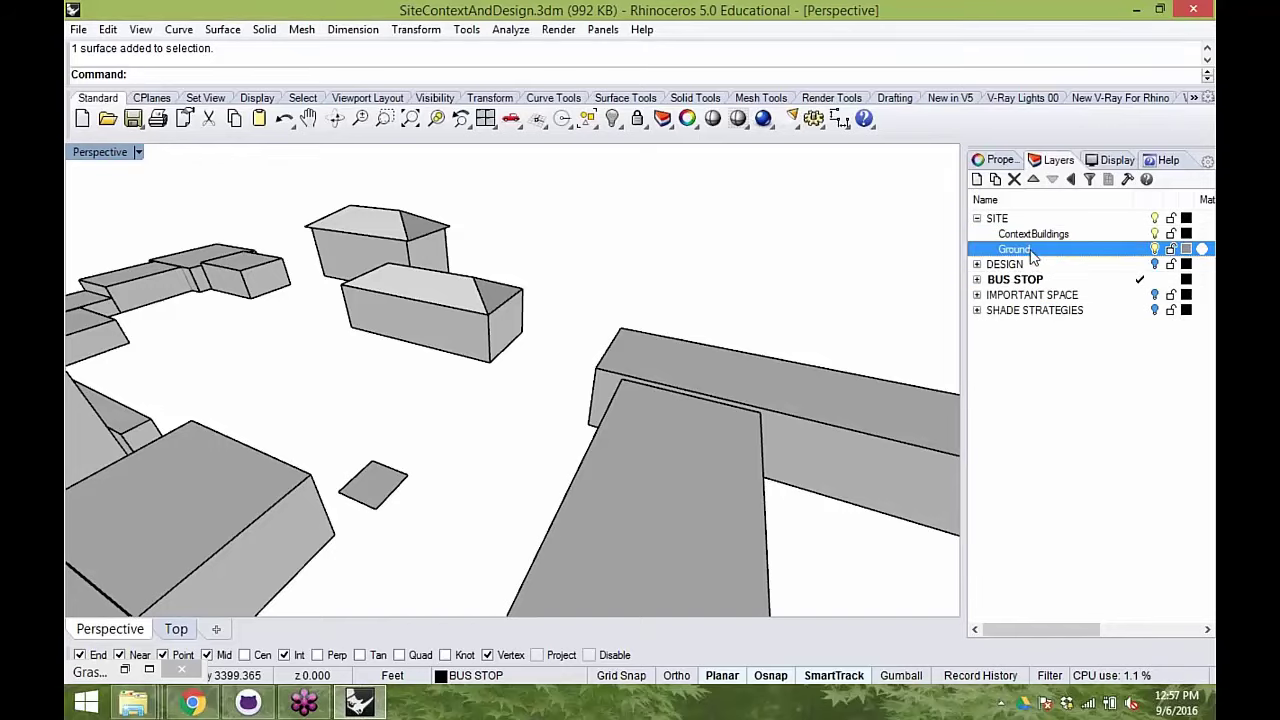
pyautogui.click(1040, 236)
pyautogui.rightClick(1005, 236)
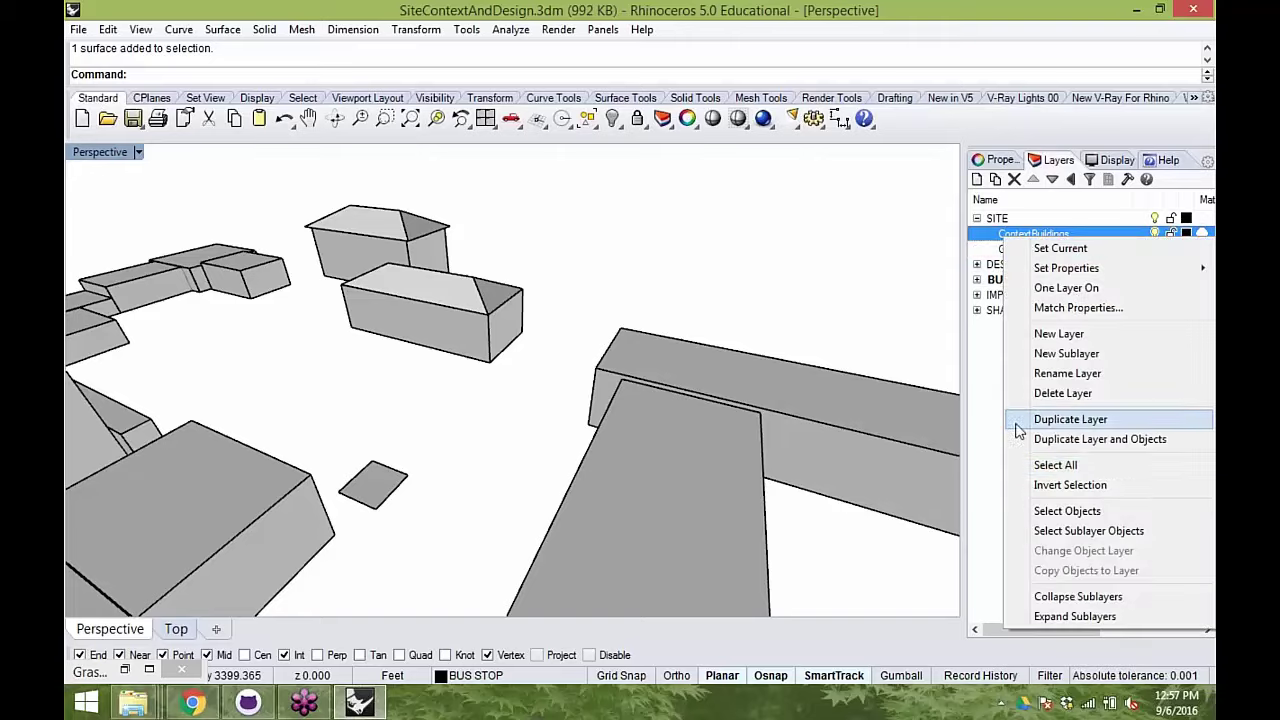
pyautogui.click(1066, 511)
pyautogui.moveTo(650, 285)
pyautogui.mouseDown(button='right')
pyautogui.moveTo(571, 300)
pyautogui.moveTo(531, 340)
pyautogui.moveTo(314, 314)
pyautogui.moveTo(443, 245)
pyautogui.moveTo(654, 249)
pyautogui.moveTo(662, 280)
pyautogui.mouseUp(button='right')
pyautogui.moveTo(628, 383); pyautogui.dragTo(598, 420, button='right')
# - Restore Grasshopper, reference the selected buildings as multiple geometries in the Geometry parameter, and turn off its preview
pyautogui.click(149, 669)
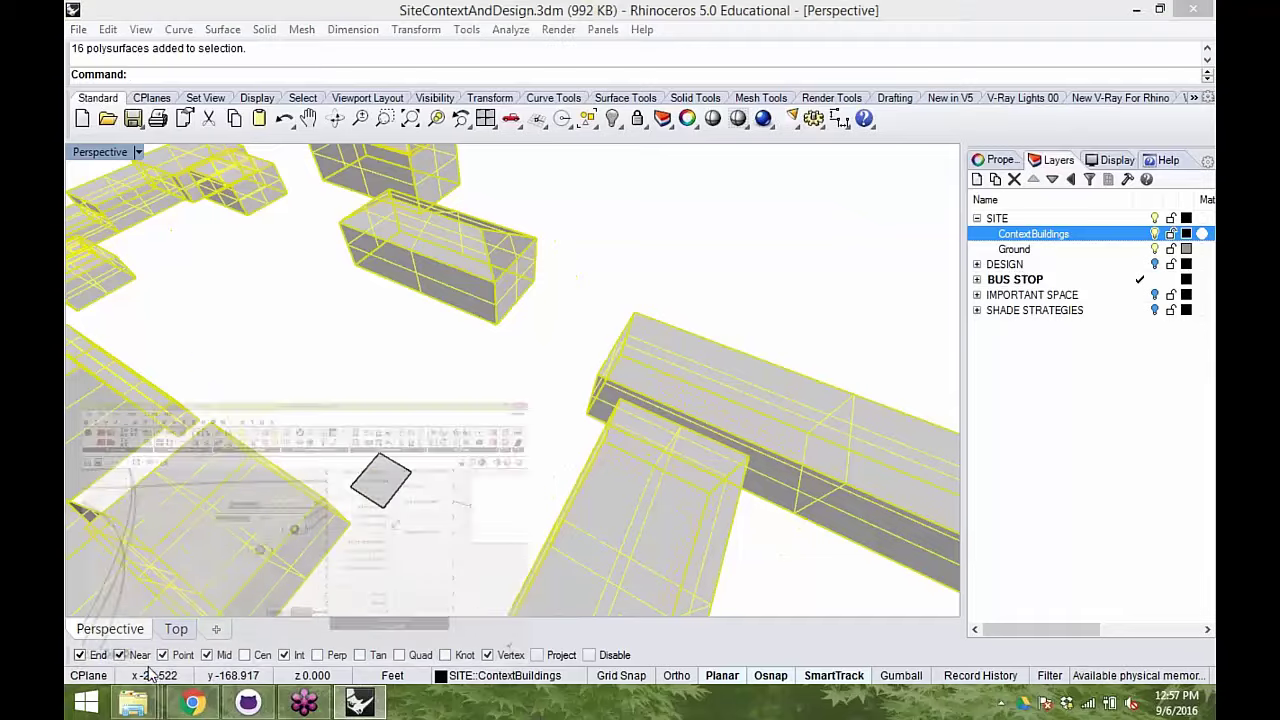
pyautogui.rightClick(527, 385)
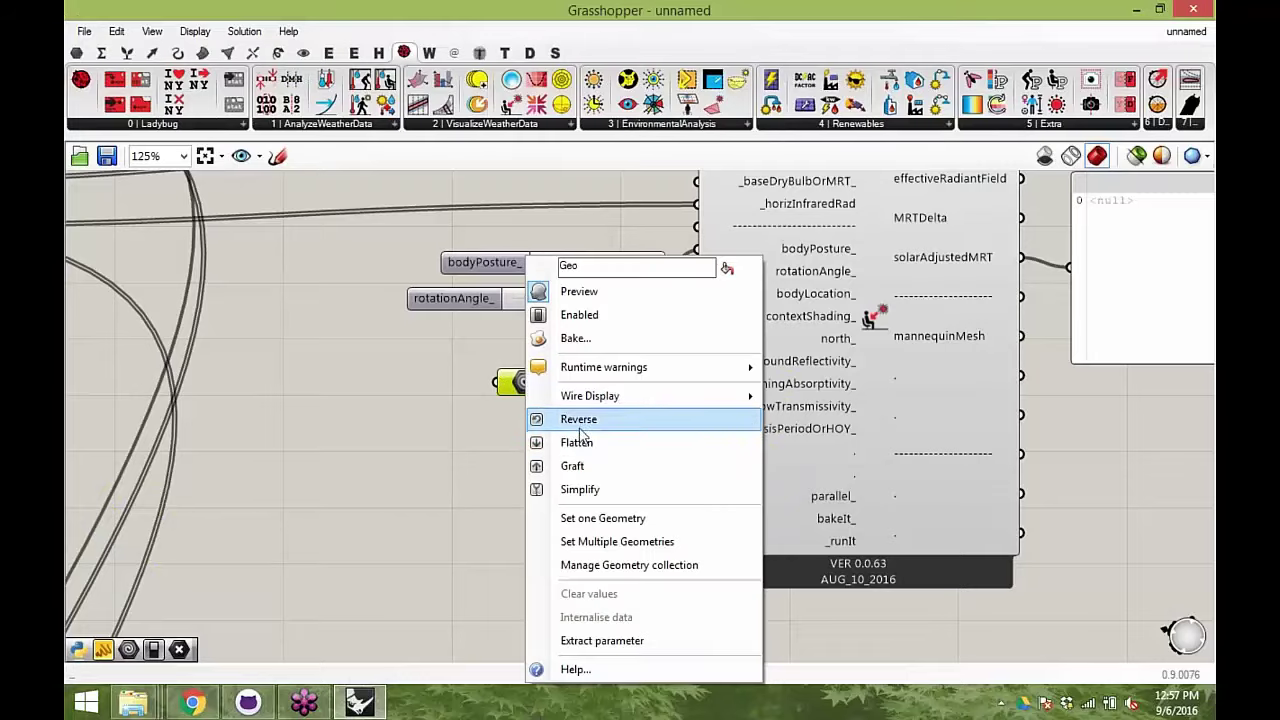
pyautogui.click(641, 541)
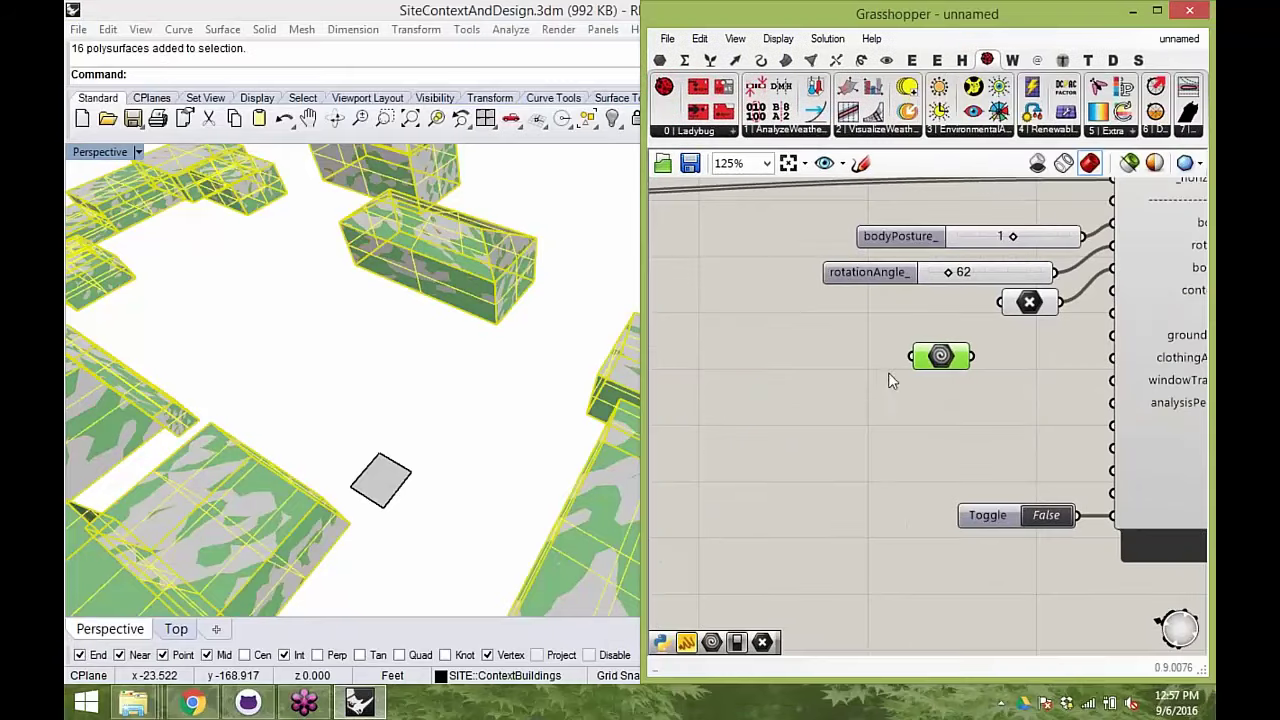
pyautogui.rightClick(815, 320)
pyautogui.click(849, 350)
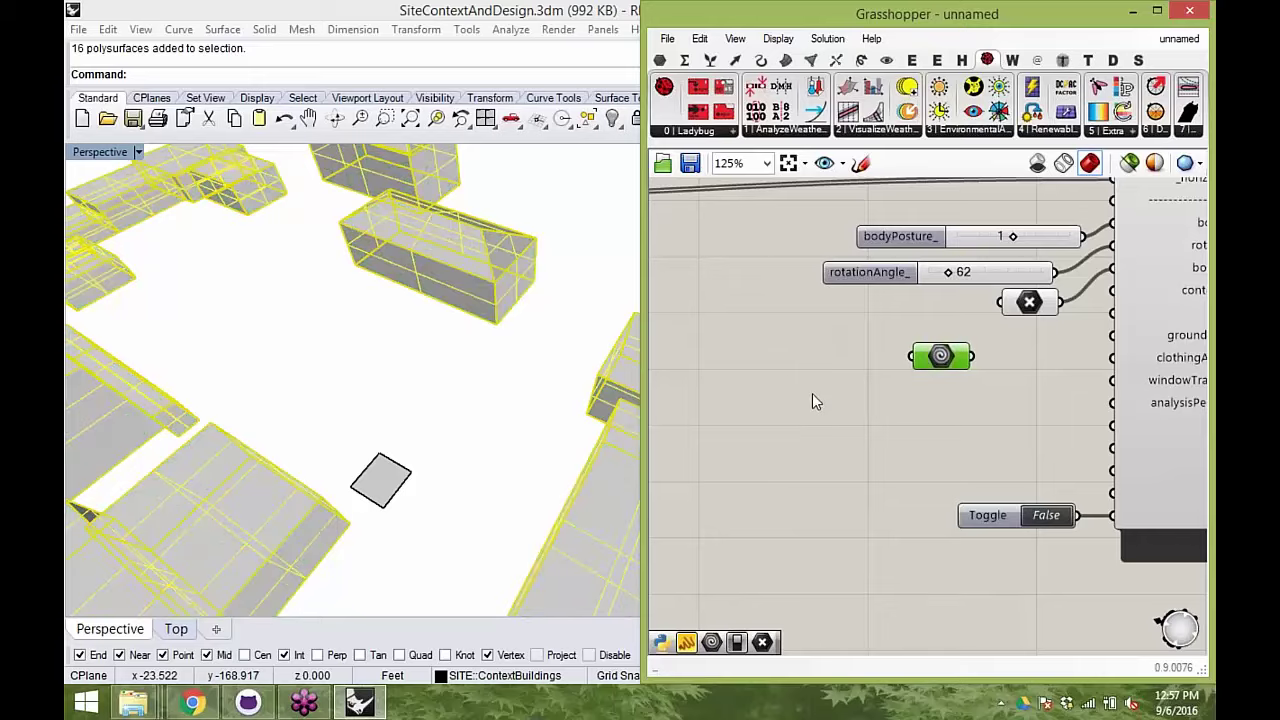
# - Connect the Geometry parameter to the copied adjustor's contextShading_ input and place it just below the body location point
pyautogui.moveTo(458, 456); pyautogui.dragTo(385, 400, button='right')
pyautogui.moveTo(1104, 319); pyautogui.dragTo(874, 346, button='right')
pyautogui.moveTo(710, 383); pyautogui.dragTo(878, 325)
pyautogui.moveTo(752, 378); pyautogui.dragTo(797, 370)
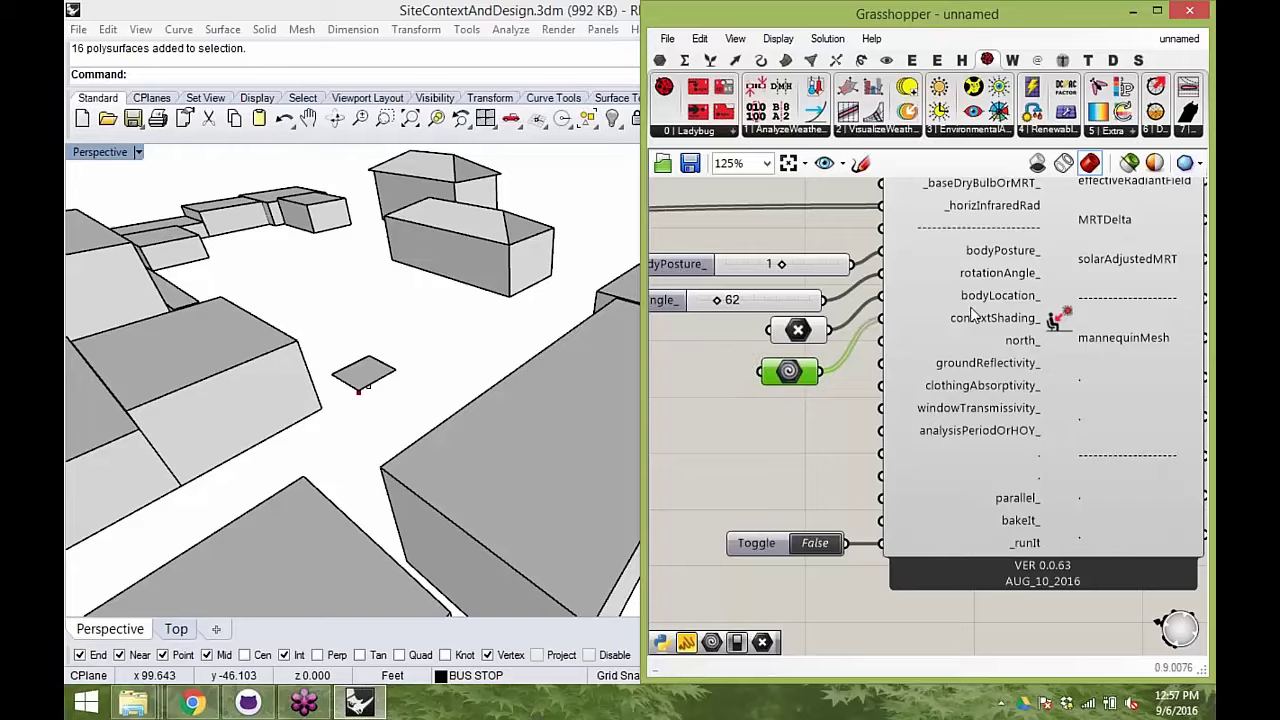
# - Examine the seated mannequin and bus stop shade in Rhino in relation to the surrounding context buildings
pyautogui.scroll(5, 380, 365)
pyautogui.scroll(5, 271, 406)
pyautogui.click(418, 475)
pyautogui.scroll(-8, 418, 475)
pyautogui.scroll(6, 390, 480)
pyautogui.moveTo(394, 490); pyautogui.dragTo(371, 397, button='right')
pyautogui.scroll(8, 362, 390)
pyautogui.scroll(-6, 318, 363)
pyautogui.scroll(-2, 318, 370)
pyautogui.scroll(-2, 801, 433)
pyautogui.scroll(2, 790, 400)
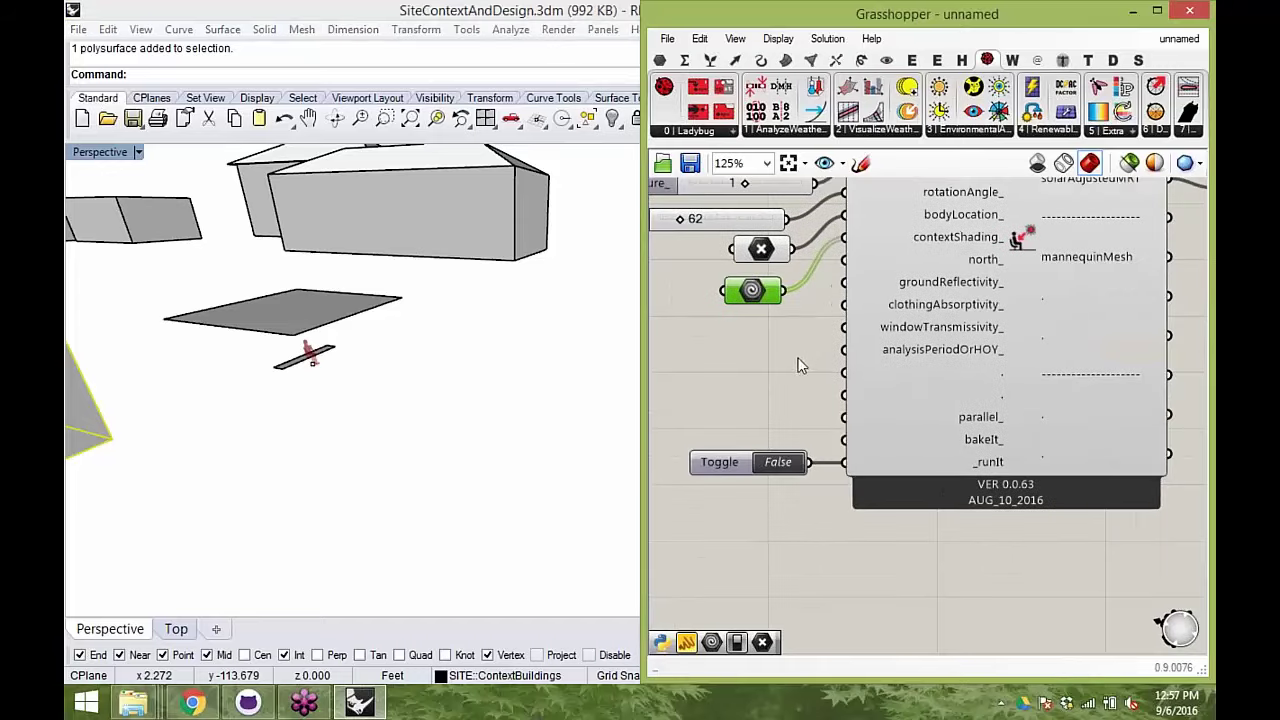
# - Set the copied adjustor's _runIt toggle to True and check the solarAdjustedMRT panel
pyautogui.scroll(-2, 805, 415)
pyautogui.doubleClick(795, 446)
pyautogui.moveTo(992, 342); pyautogui.dragTo(783, 384, button='right')
pyautogui.scroll(1, 968, 363)
pyautogui.moveTo(1016, 326); pyautogui.dragTo(937, 327)
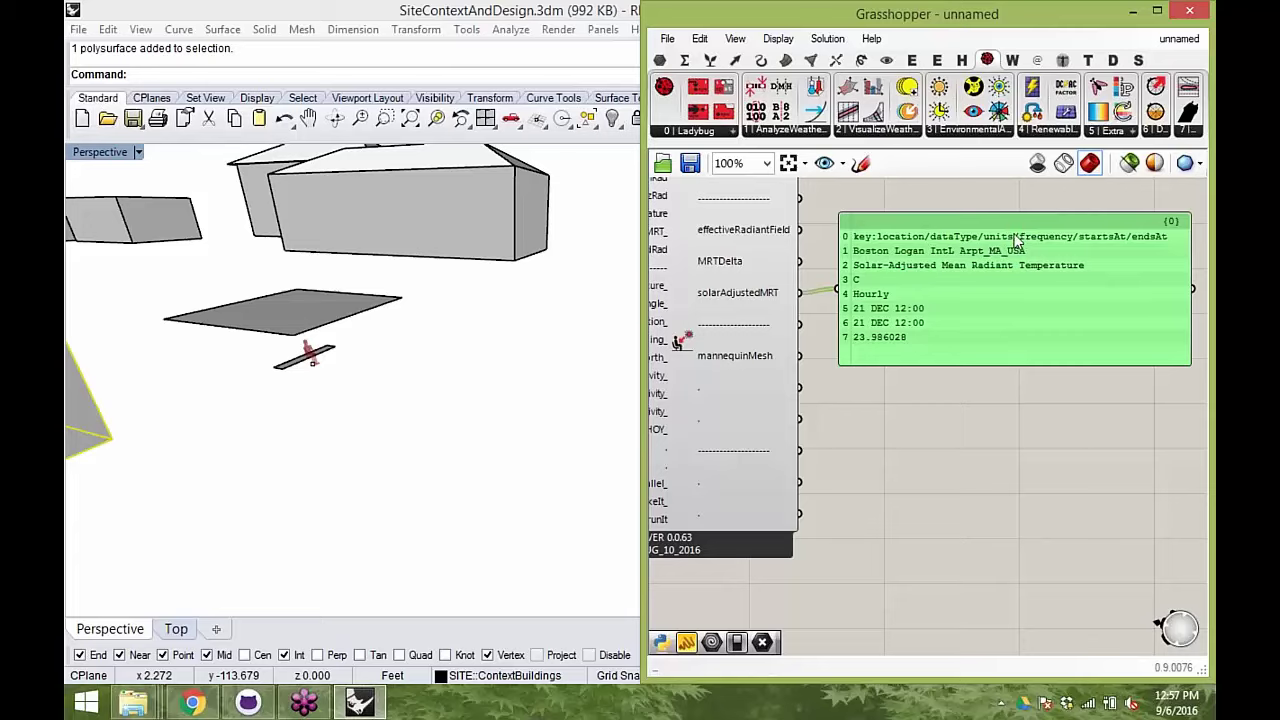
# - Maximize Grasshopper, place an Analysis Period component beside the copied adjustor, and connect its analysisPeriod output to analysisPeriodOrHOY_
pyautogui.moveTo(762, 304); pyautogui.dragTo(973, 286, button='right')
pyautogui.scroll(-1, 978, 285)
pyautogui.moveTo(956, 24); pyautogui.dragTo(919, 84)
pyautogui.doubleClick(919, 84)
pyautogui.moveTo(189, 379); pyautogui.dragTo(505, 381, button='right')
pyautogui.scroll(1, 403, 393)
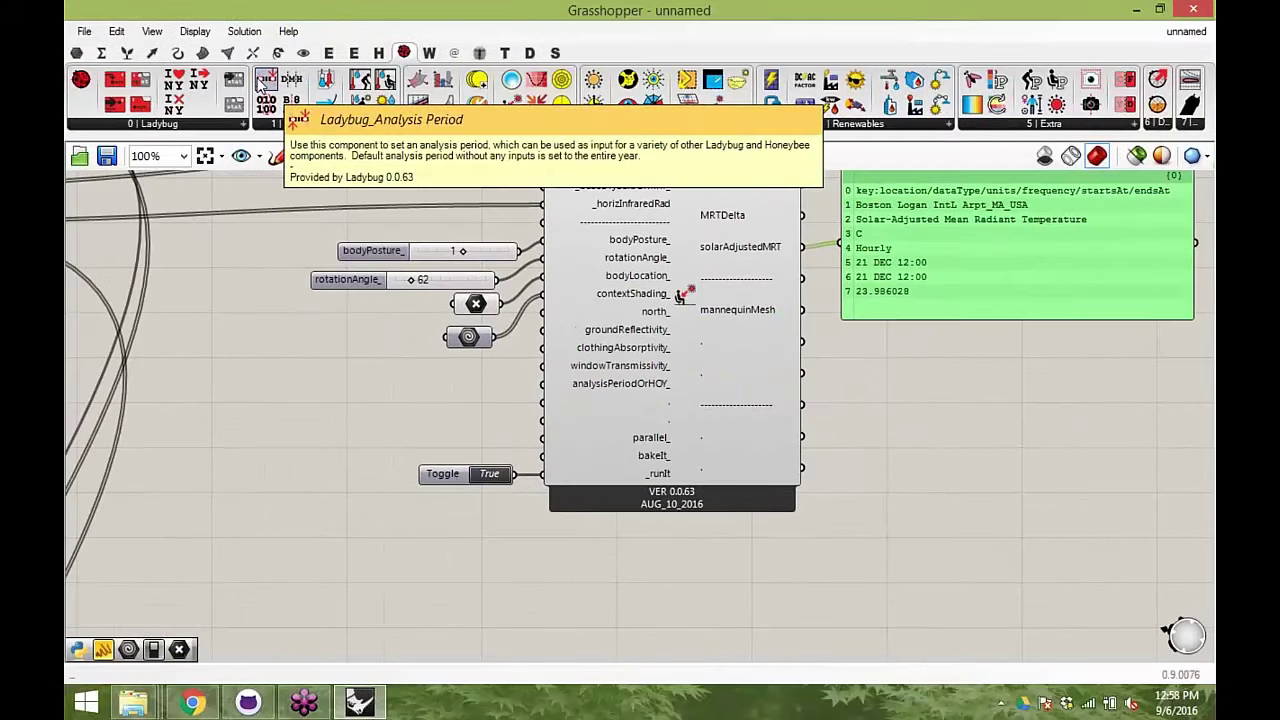
pyautogui.click(258, 84)
pyautogui.moveTo(303, 408); pyautogui.dragTo(307, 424)
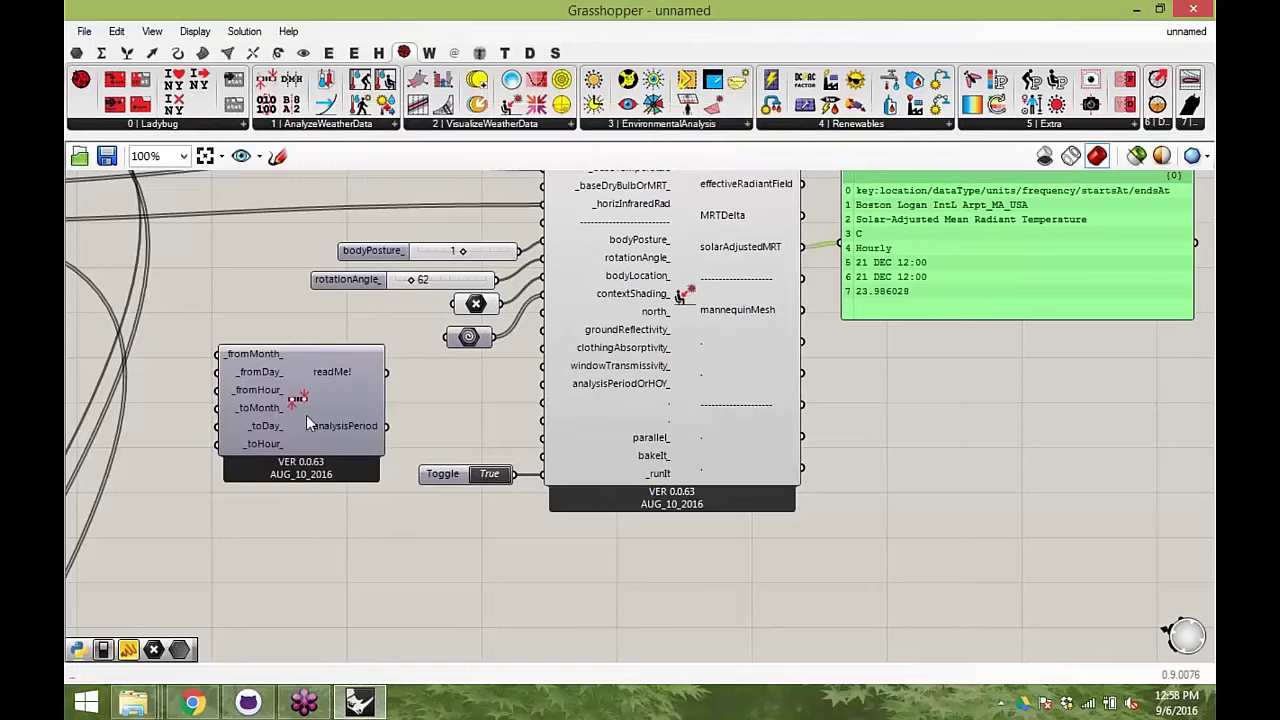
pyautogui.moveTo(387, 428); pyautogui.dragTo(540, 388)
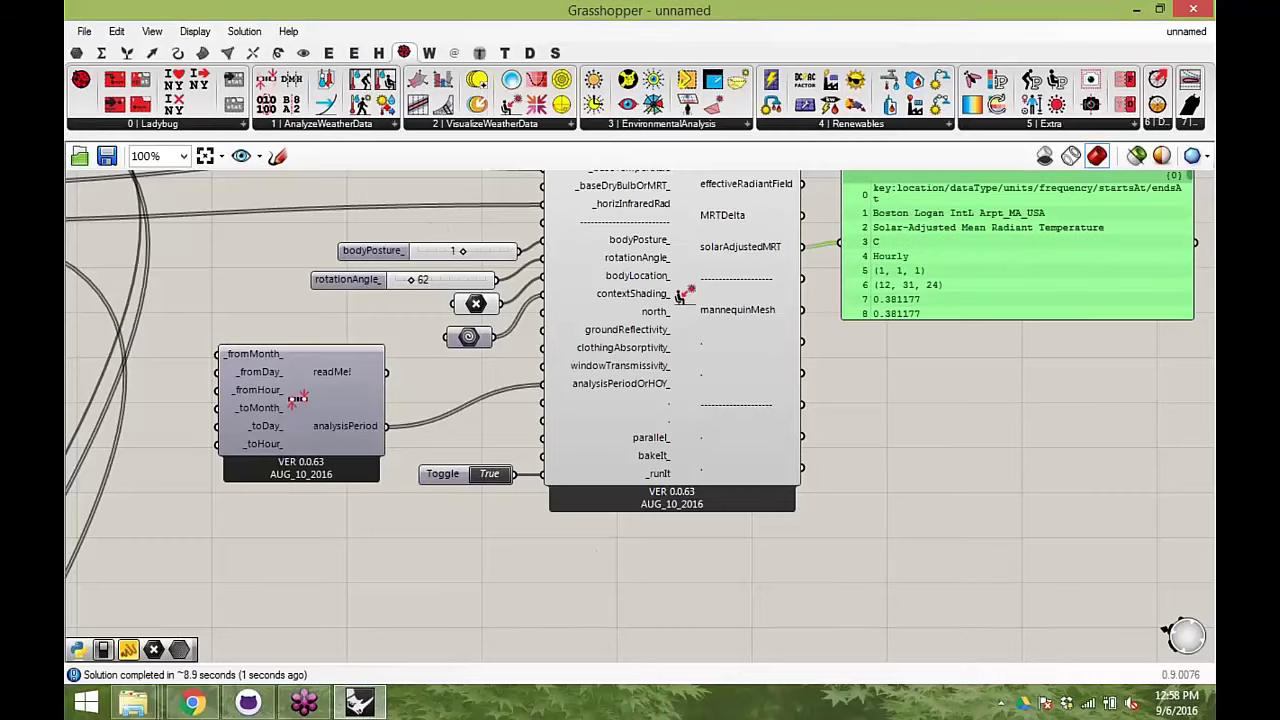
# - Enlarge the solarAdjustedMRT panel and place it farther from the adjustor to read the annual hourly results
pyautogui.moveTo(612, 303); pyautogui.dragTo(560, 328, button='right')
pyautogui.click(214, 402)
pyautogui.click(895, 386)
pyautogui.moveTo(857, 389); pyautogui.dragTo(703, 392, button='right')
pyautogui.moveTo(816, 343); pyautogui.dragTo(805, 530)
pyautogui.moveTo(840, 452); pyautogui.dragTo(882, 407)
pyautogui.moveTo(873, 398); pyautogui.dragTo(784, 476, button='right')
pyautogui.moveTo(939, 238); pyautogui.dragTo(962, 215)
pyautogui.moveTo(836, 399); pyautogui.dragTo(904, 378)
# - Turn on the canvas Profiler widget and check the copied adjustor's calculation time
pyautogui.moveTo(575, 410); pyautogui.dragTo(764, 340, button='right')
pyautogui.click(195, 31)
pyautogui.moveTo(300, 373)
pyautogui.click(418, 458)
pyautogui.scroll(4, 548, 558)
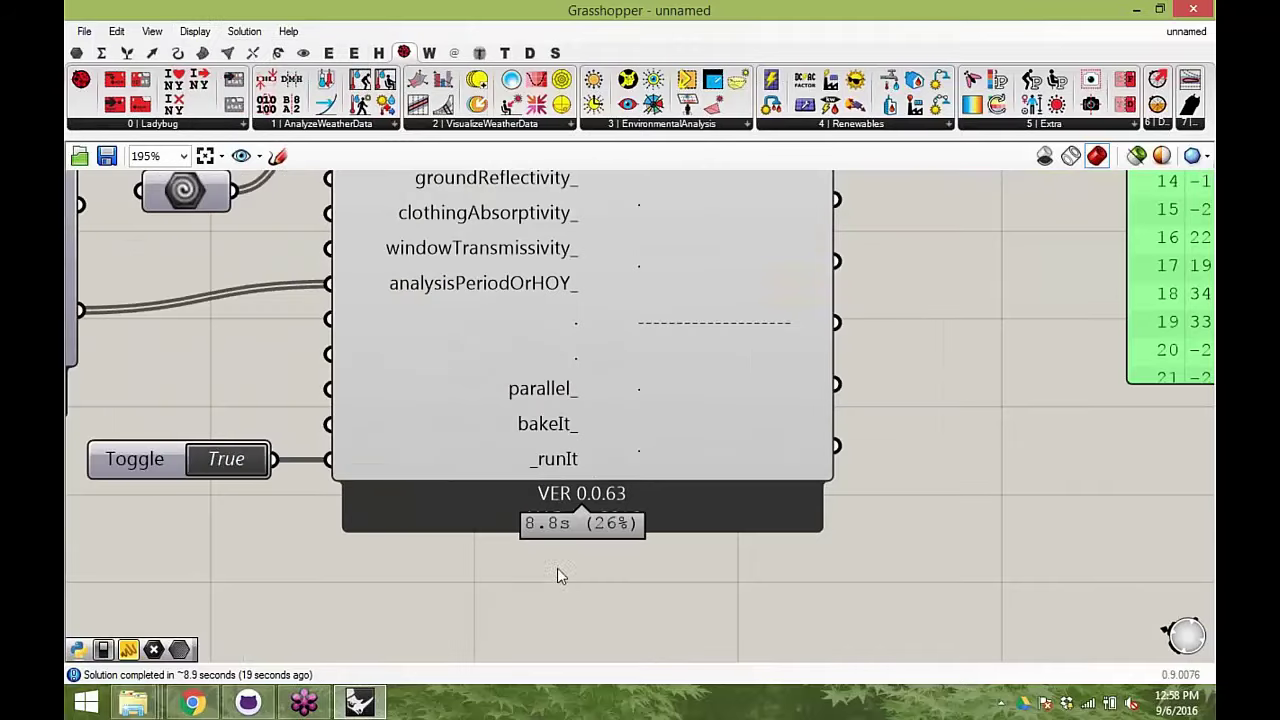
pyautogui.scroll(-6, 570, 580)
pyautogui.moveTo(576, 593); pyautogui.dragTo(537, 480, button='right')
pyautogui.moveTo(510, 206); pyautogui.dragTo(514, 196, button='right')
pyautogui.scroll(4, 585, 376)
pyautogui.moveTo(608, 334); pyautogui.dragTo(595, 428, button='right')
pyautogui.scroll(-2, 595, 428)
pyautogui.moveTo(645, 308); pyautogui.dragTo(615, 329, button='right')
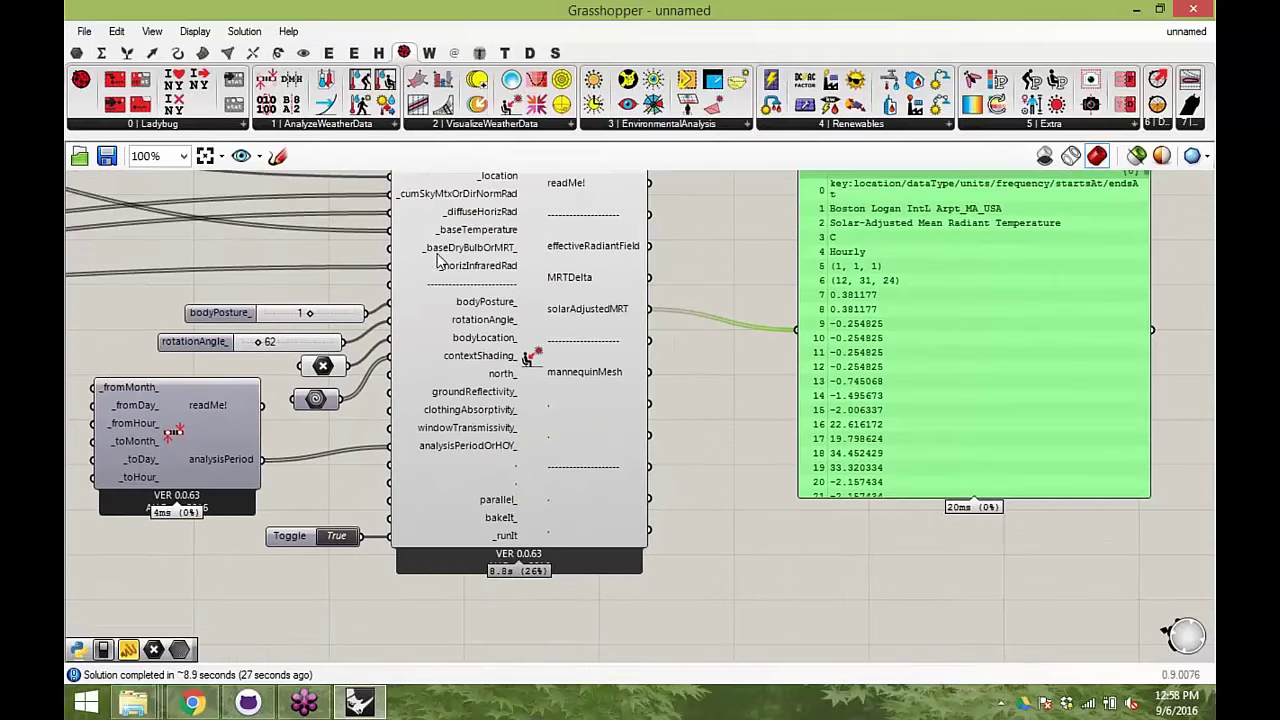
# - Compare the copied adjustor and its contextShading_ input with the original adjustor fed by the cumulative sky matrix
pyautogui.moveTo(429, 260); pyautogui.dragTo(421, 276, button='right')
pyautogui.click(304, 414)
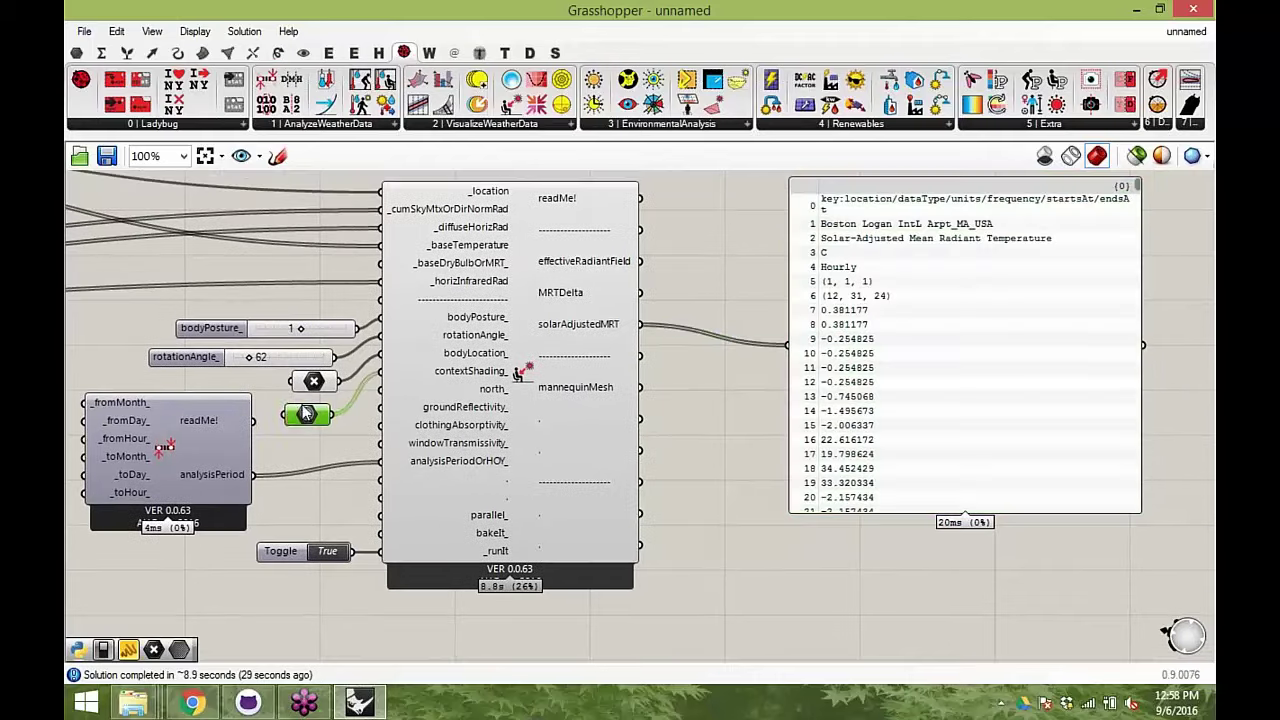
pyautogui.click(603, 245)
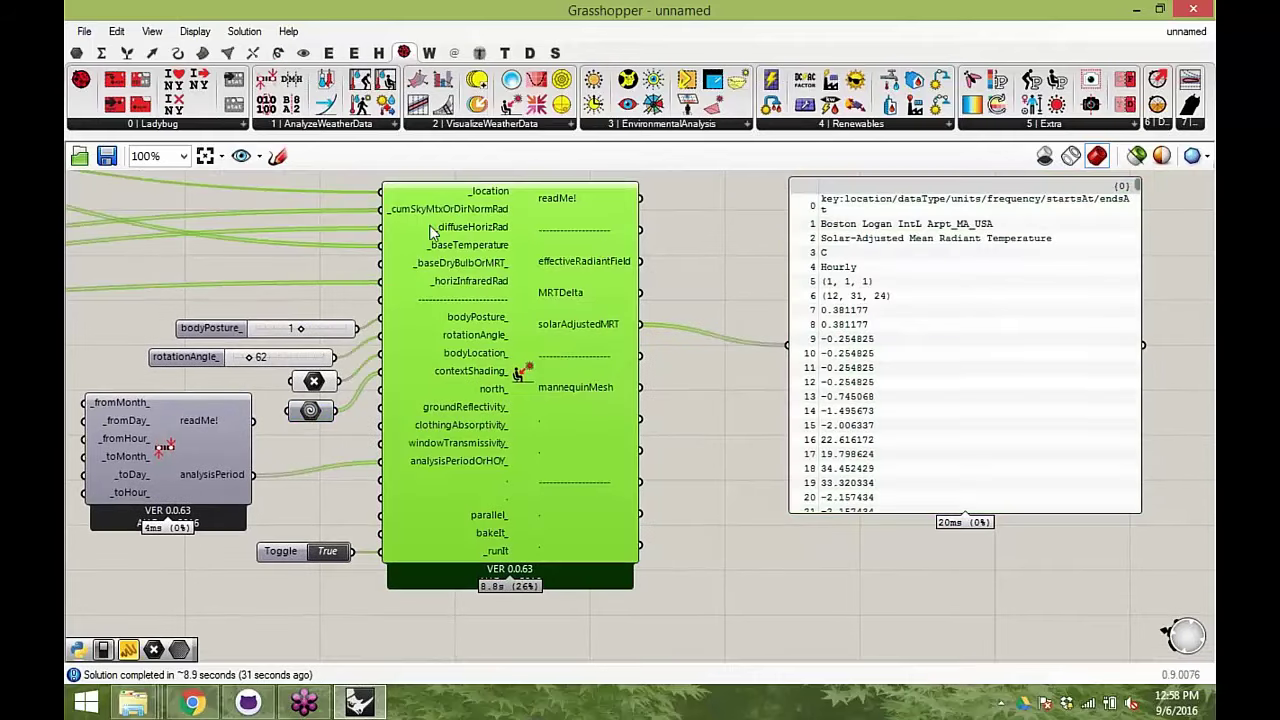
pyautogui.moveTo(283, 306); pyautogui.dragTo(816, 336, button='right')
pyautogui.moveTo(906, 398); pyautogui.dragTo(815, 70, button='right')
pyautogui.scroll(-2, 894, 372)
pyautogui.moveTo(735, 655); pyautogui.dragTo(761, 489, button='right')
pyautogui.click(647, 601)
pyautogui.moveTo(793, 378); pyautogui.dragTo(574, 668, button='right')
pyautogui.moveTo(586, 172); pyautogui.dragTo(515, 295, button='right')
pyautogui.scroll(1, 718, 250)
pyautogui.moveTo(668, 352); pyautogui.dragTo(694, 282, button='right')
pyautogui.scroll(-3, 690, 287)
pyautogui.scroll(4, 569, 586)
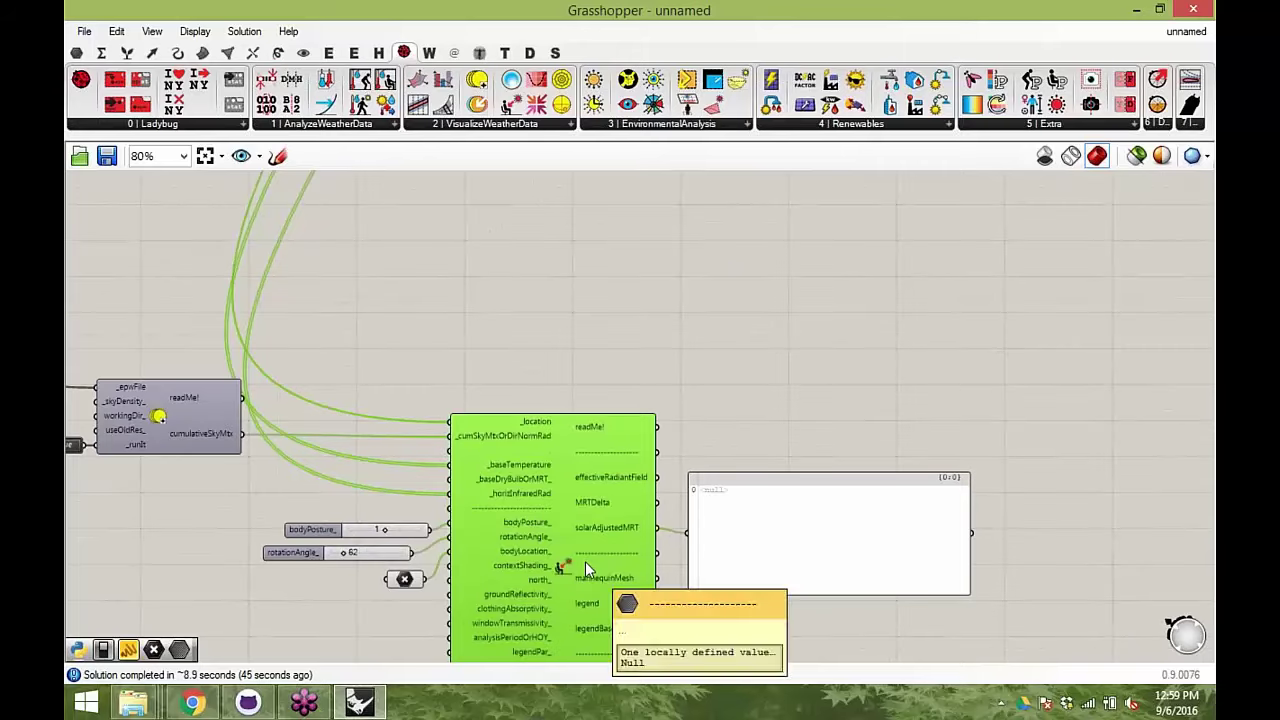
pyautogui.moveTo(604, 516); pyautogui.dragTo(605, 446, button='right')
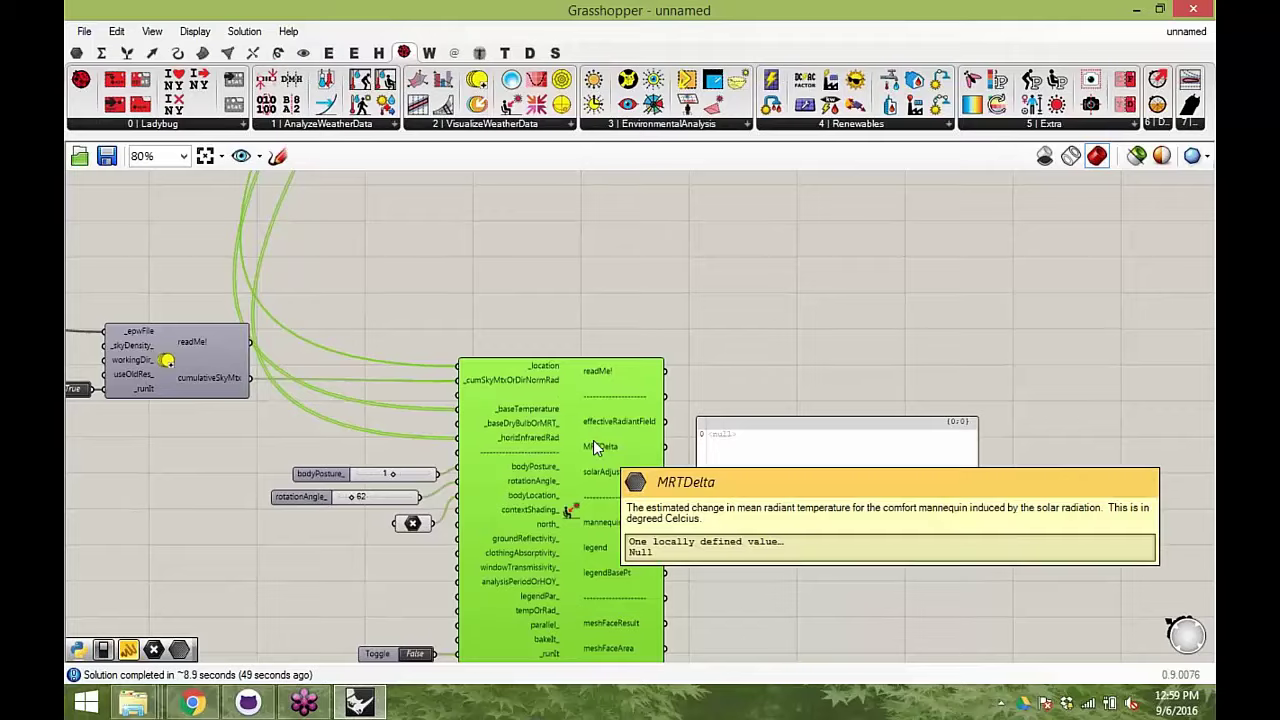
pyautogui.scroll(-1, 593, 443)
pyautogui.moveTo(712, 256); pyautogui.dragTo(649, 474, button='right')
pyautogui.moveTo(690, 215); pyautogui.dragTo(652, 539, button='right')
pyautogui.scroll(1, 781, 404)
pyautogui.moveTo(781, 404); pyautogui.dragTo(682, 356, button='right')
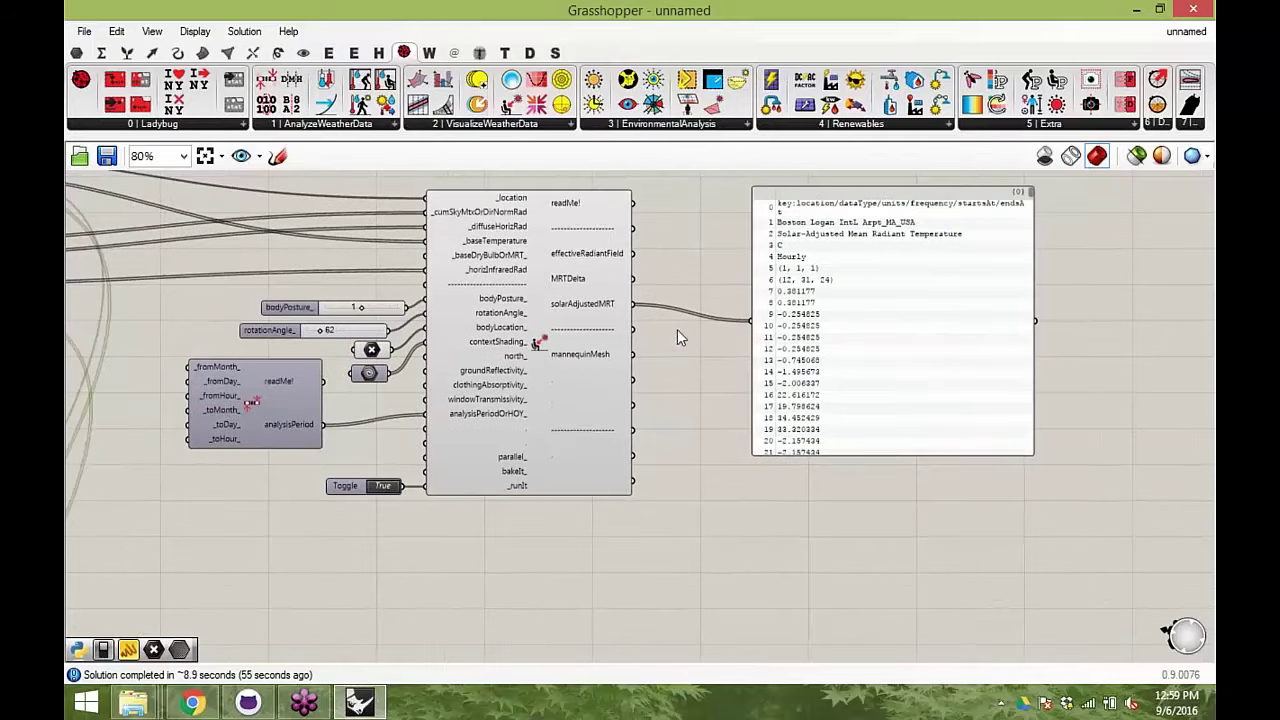
# - Widen the solarAdjustedMRT panel, move it farther from the adjustor, and nudge the Analysis Period component
pyautogui.click(870, 325)
pyautogui.moveTo(538, 433); pyautogui.dragTo(703, 460, button='right')
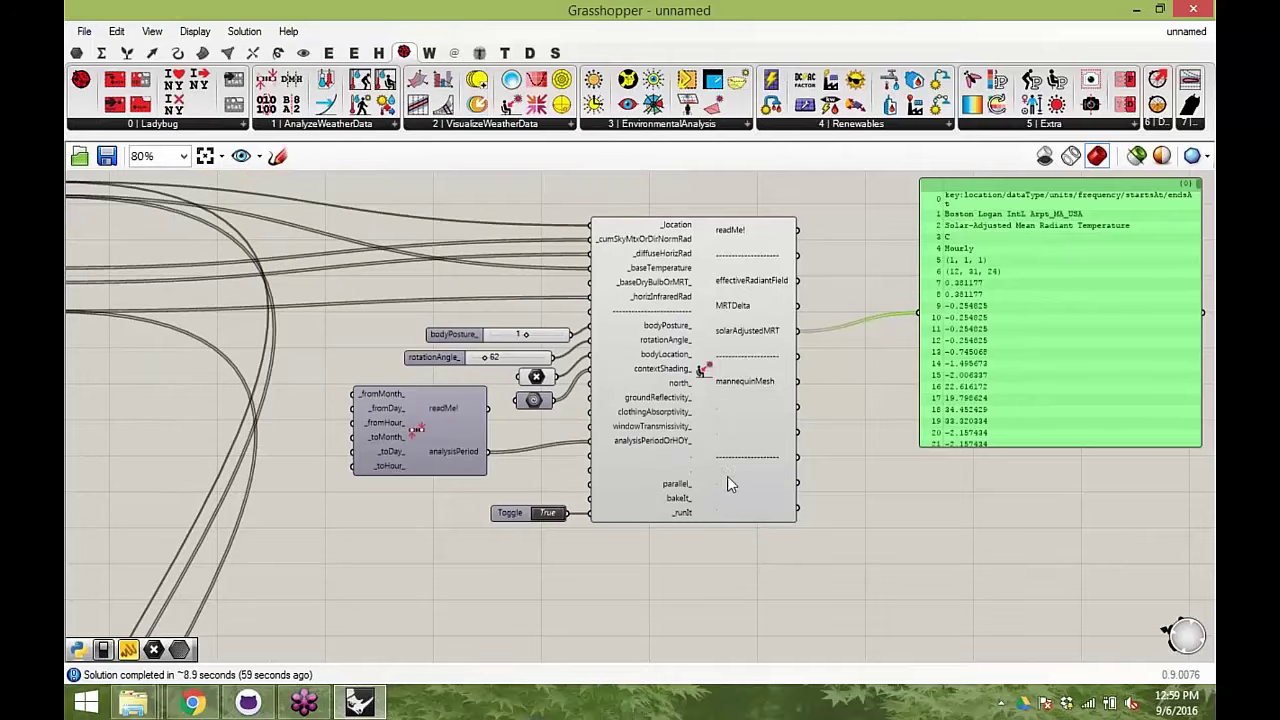
pyautogui.moveTo(1164, 276); pyautogui.dragTo(1064, 283, button='right')
pyautogui.moveTo(1102, 292); pyautogui.dragTo(1183, 295)
pyautogui.moveTo(926, 337); pyautogui.dragTo(942, 344)
pyautogui.moveTo(710, 390); pyautogui.dragTo(858, 388, button='right')
pyautogui.moveTo(730, 385); pyautogui.dragTo(660, 405, button='right')
pyautogui.click(684, 592)
pyautogui.click(460, 422)
pyautogui.moveTo(460, 422); pyautogui.dragTo(467, 424)
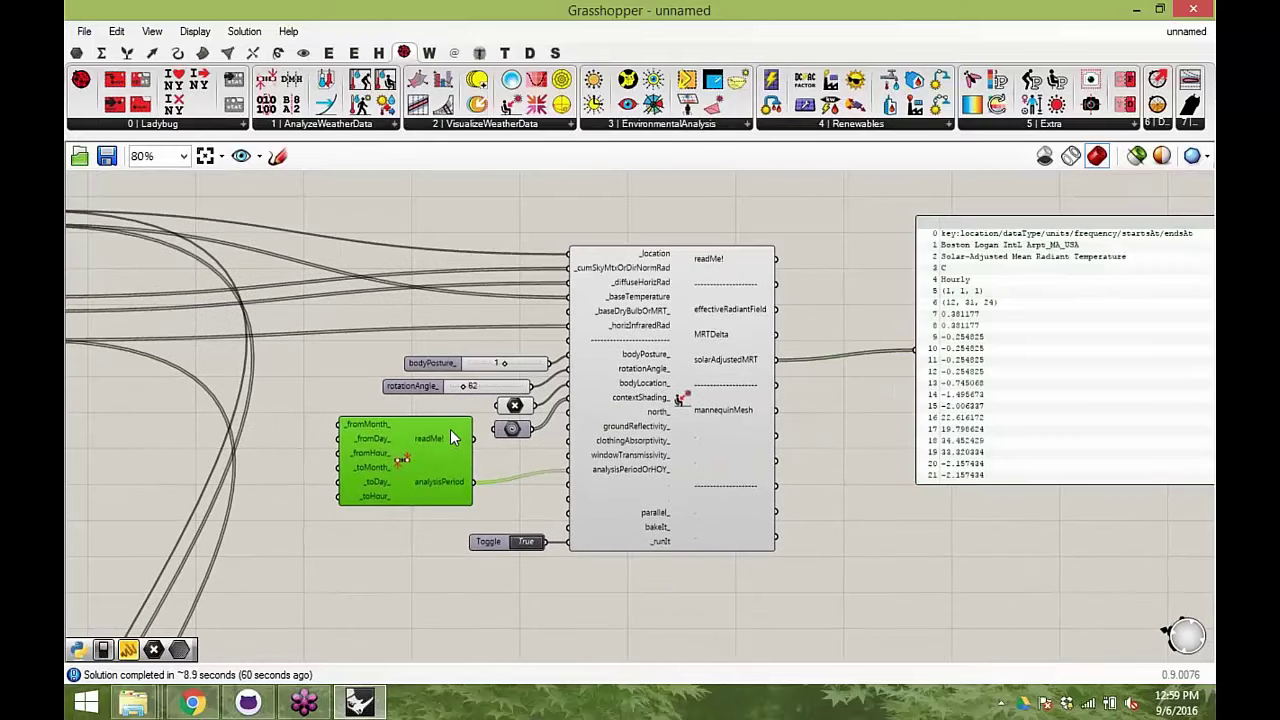
pyautogui.moveTo(1018, 318); pyautogui.dragTo(1025, 304)
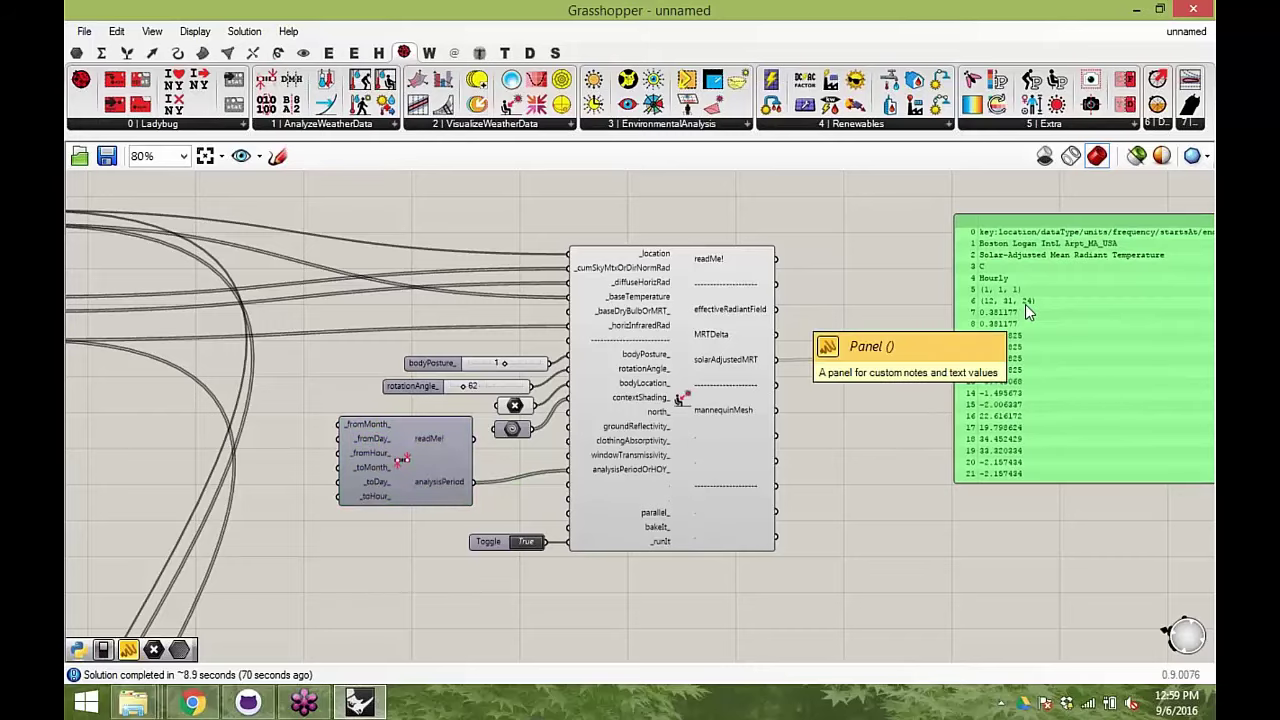
# - Replace the solarAdjustedMRT panel with an Outdoor Comfort Calculator and connect solarAdjustedMRT to its meanRadiantTemperature_ input
pyautogui.moveTo(72, 340); pyautogui.dragTo(366, 343, button='right')
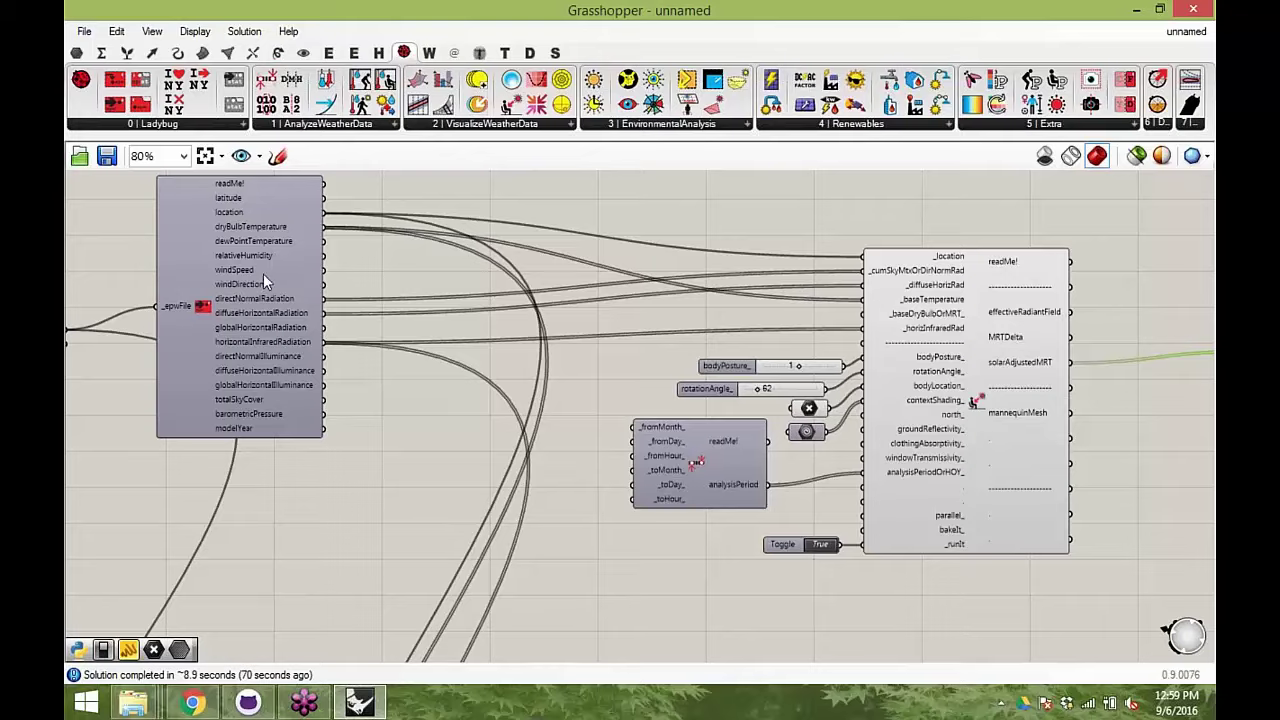
pyautogui.moveTo(631, 298); pyautogui.dragTo(460, 290, button='right')
pyautogui.moveTo(360, 103); pyautogui.dragTo(1089, 271)
pyautogui.moveTo(988, 315); pyautogui.dragTo(990, 322, button='right')
pyautogui.moveTo(995, 315); pyautogui.dragTo(1001, 331)
pyautogui.moveTo(918, 385); pyautogui.dragTo(1003, 236)
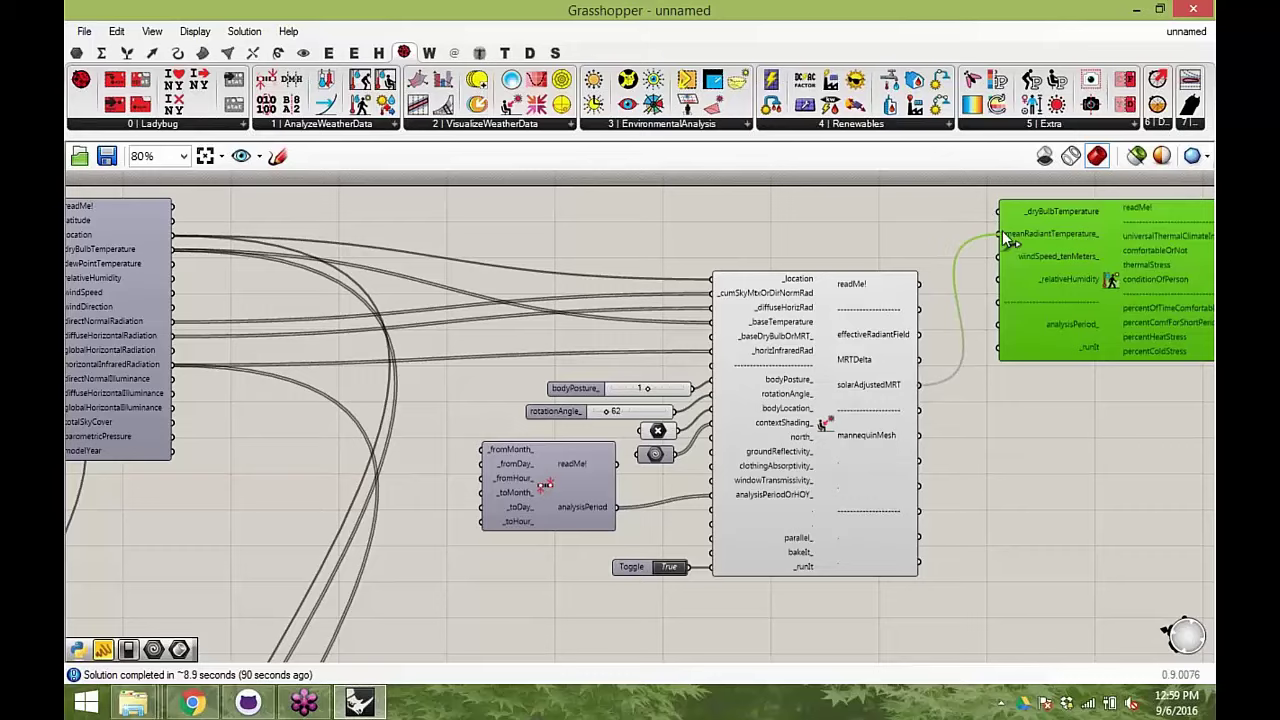
pyautogui.click(846, 361)
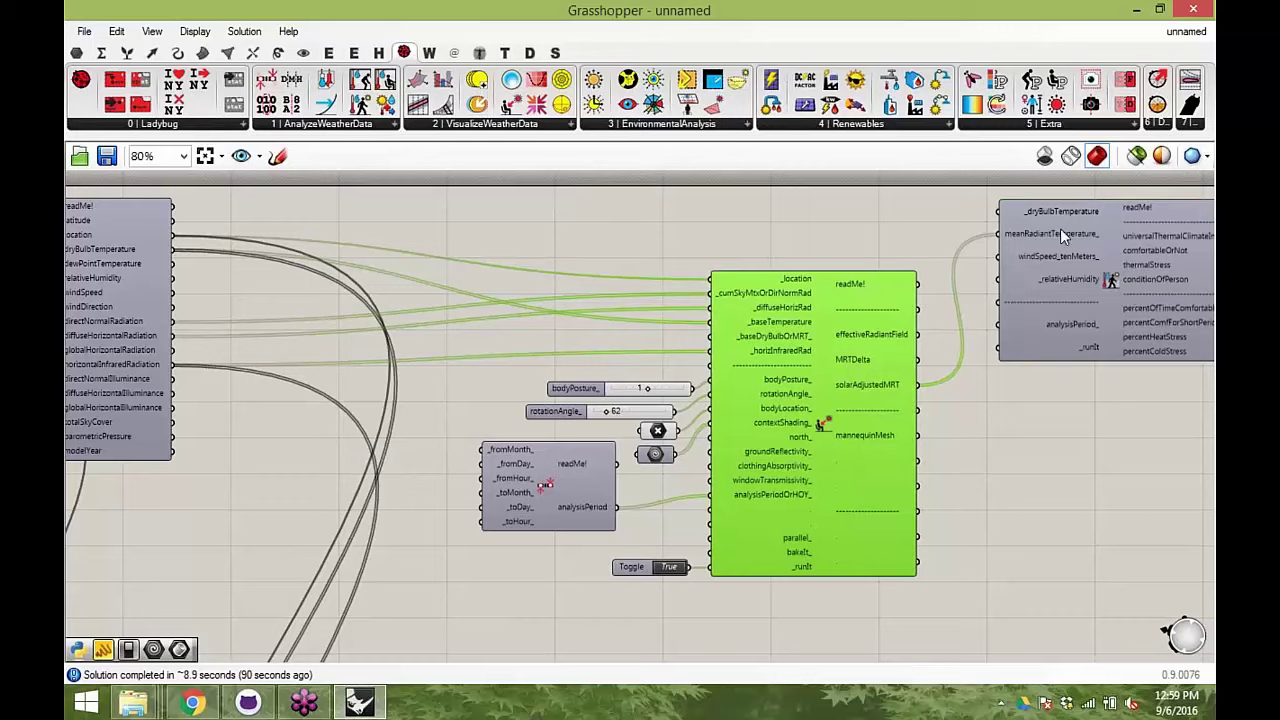
pyautogui.moveTo(1073, 285)
pyautogui.mouseDown()
pyautogui.moveTo(991, 289)
pyautogui.moveTo(1070, 287)
pyautogui.mouseUp()
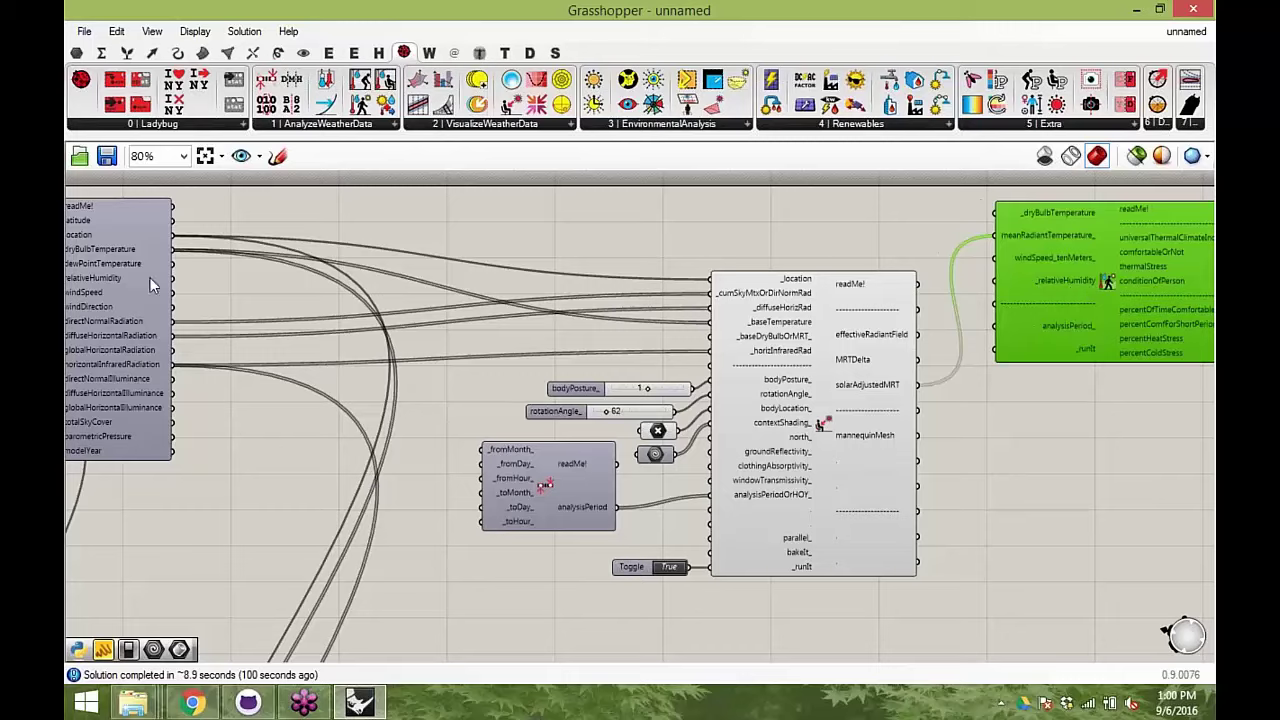
# - Connect the EPW dryBulbTemperature, windSpeed and relativeHumidity outputs to the matching inputs of the comfort calculator
pyautogui.moveTo(172, 249); pyautogui.dragTo(998, 212)
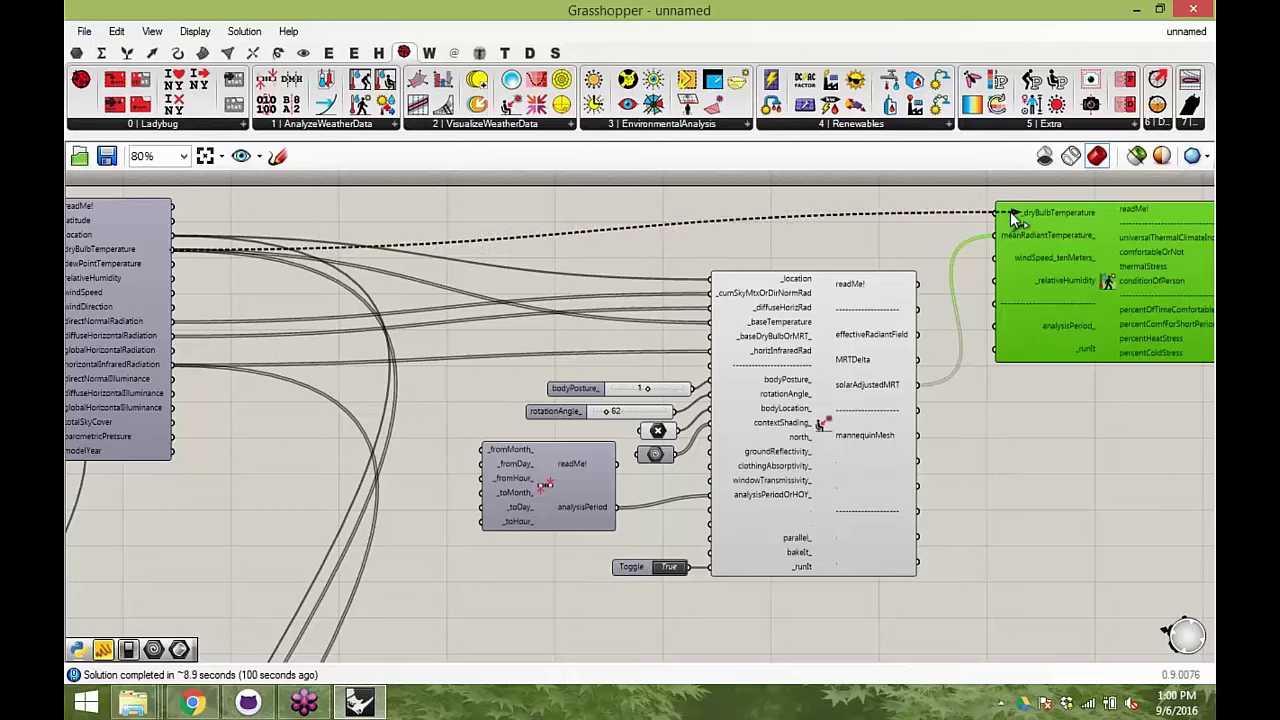
pyautogui.moveTo(224, 289); pyautogui.dragTo(257, 280, button='right')
pyautogui.moveTo(205, 283); pyautogui.dragTo(1118, 264)
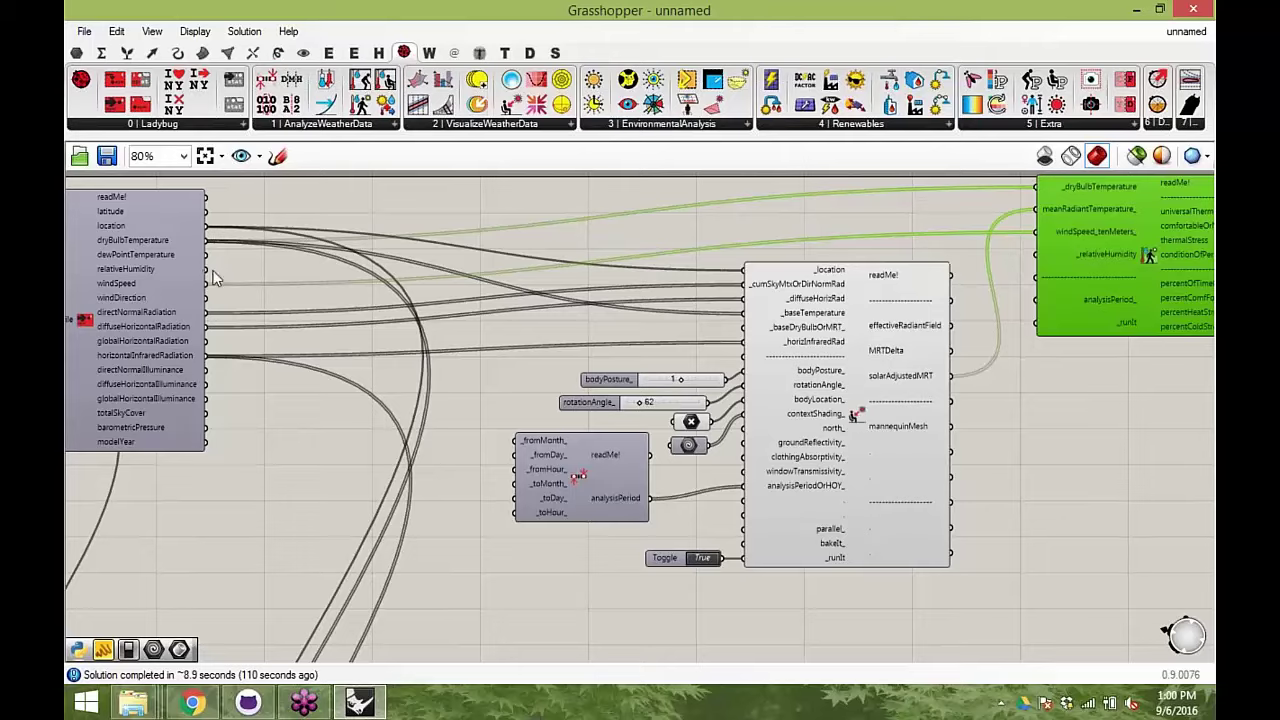
pyautogui.moveTo(206, 270); pyautogui.dragTo(1037, 254)
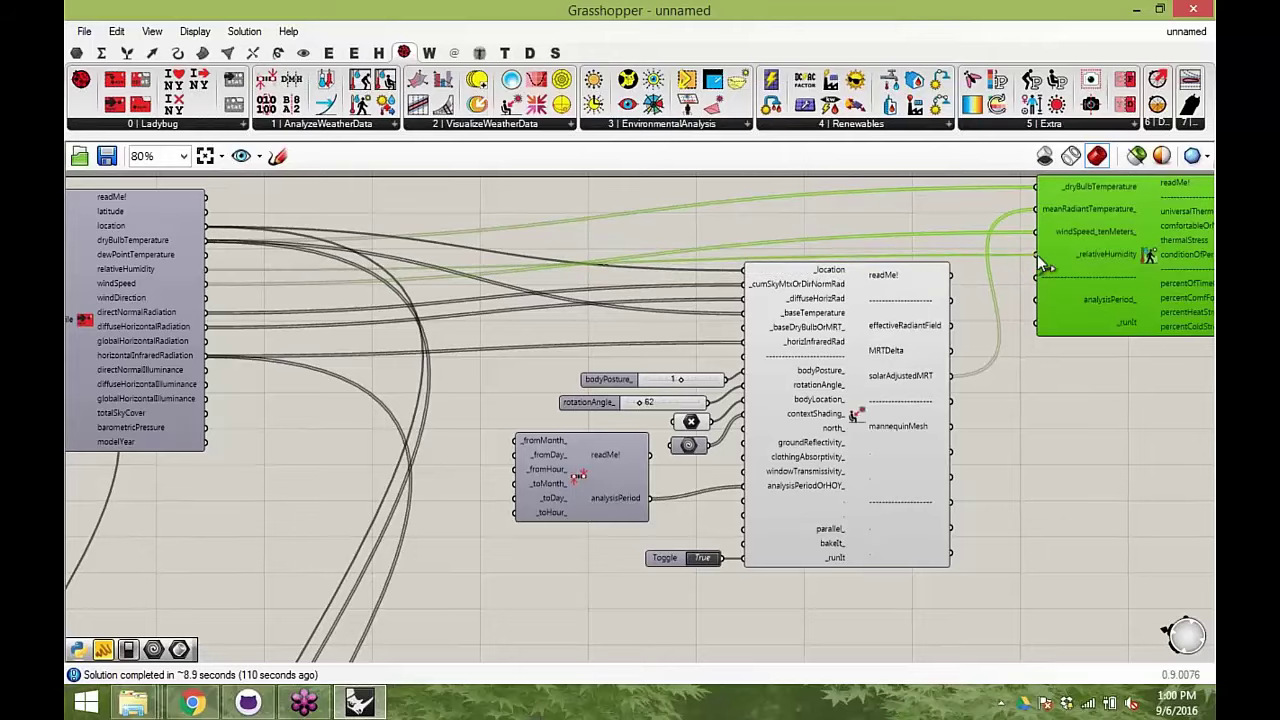
# - Add a Boolean Toggle, connect it to the comfort calculator's _runIt input, and set it to True
pyautogui.moveTo(1073, 328); pyautogui.dragTo(922, 318, button='right')
pyautogui.doubleClick(906, 336)
pyautogui.write('bool')
pyautogui.click(914, 300)
pyautogui.moveTo(918, 336); pyautogui.dragTo(950, 313)
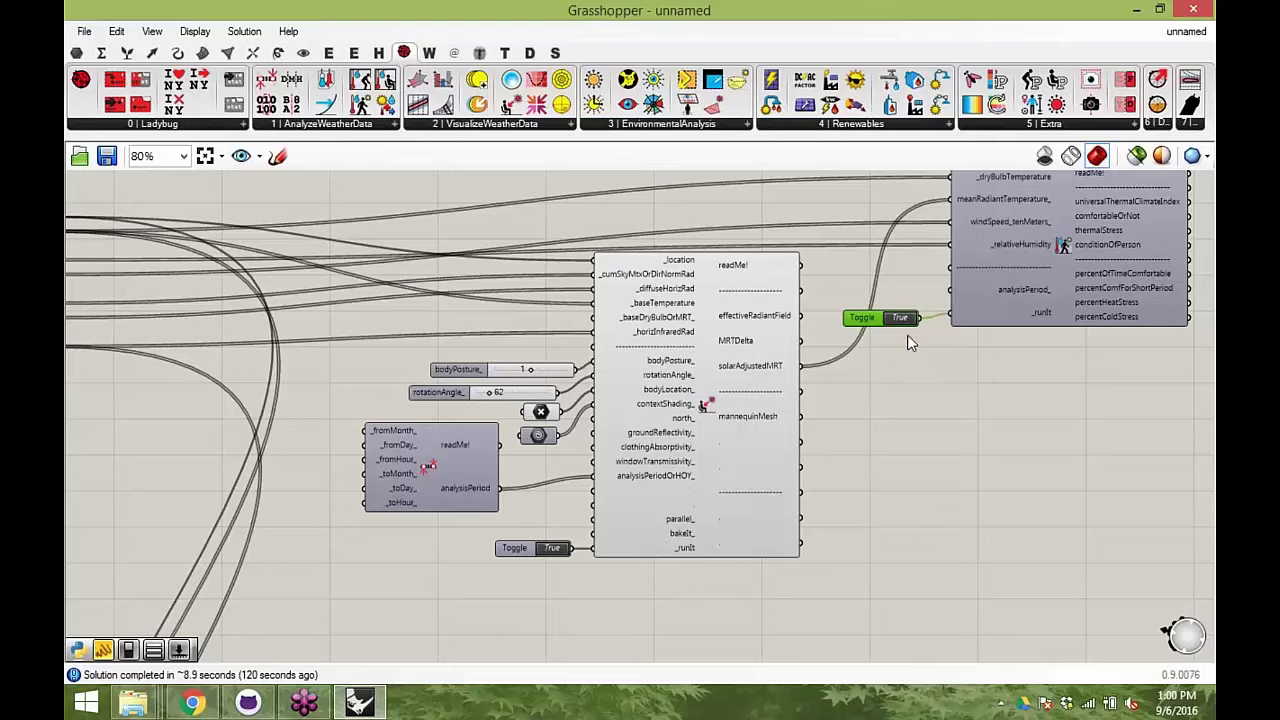
pyautogui.moveTo(866, 320); pyautogui.dragTo(876, 322)
# - Place a 3D Chart component beside the comfort calculator and connect thermalStress to its _inputData input
pyautogui.moveTo(912, 329); pyautogui.dragTo(400, 357, button='right')
pyautogui.click(593, 291)
pyautogui.moveTo(418, 80); pyautogui.dragTo(855, 325)
pyautogui.moveTo(679, 247); pyautogui.dragTo(754, 240)
pyautogui.moveTo(678, 262); pyautogui.dragTo(777, 267)
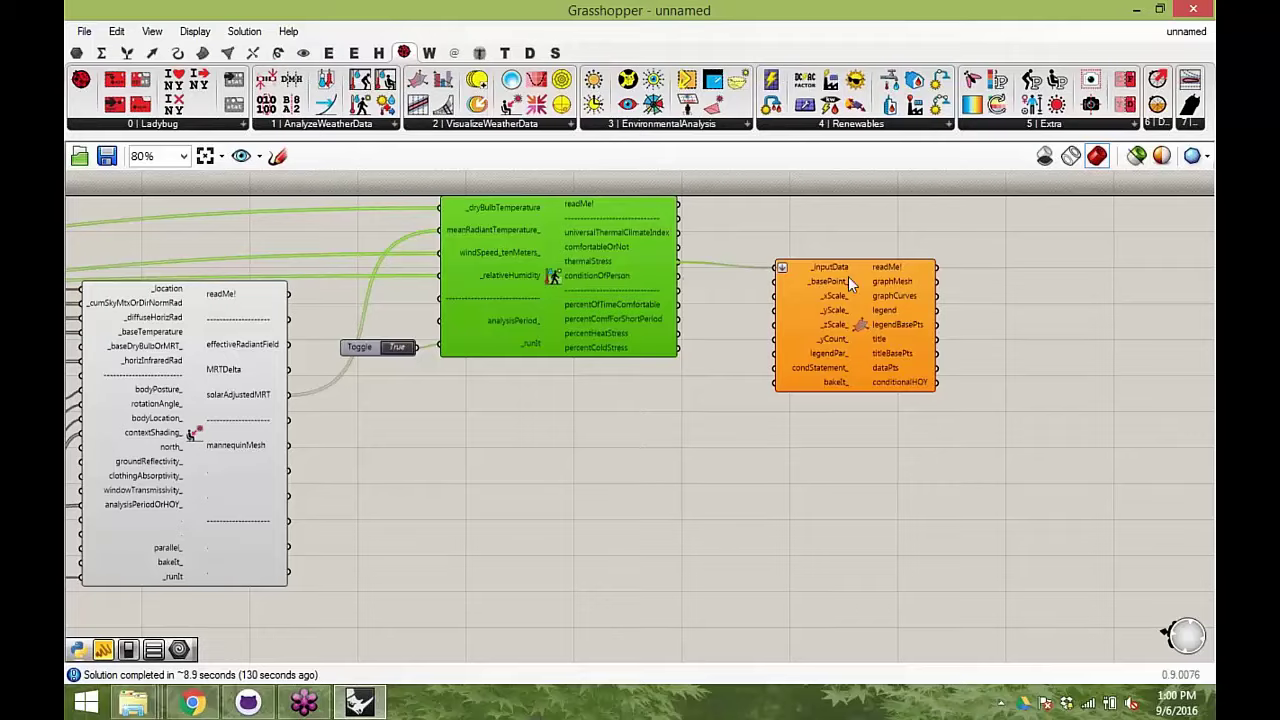
# - Restore the smaller Grasshopper window and examine the thermal stress chart in Rhino's Top view
pyautogui.moveTo(588, 12); pyautogui.dragTo(1278, 200)
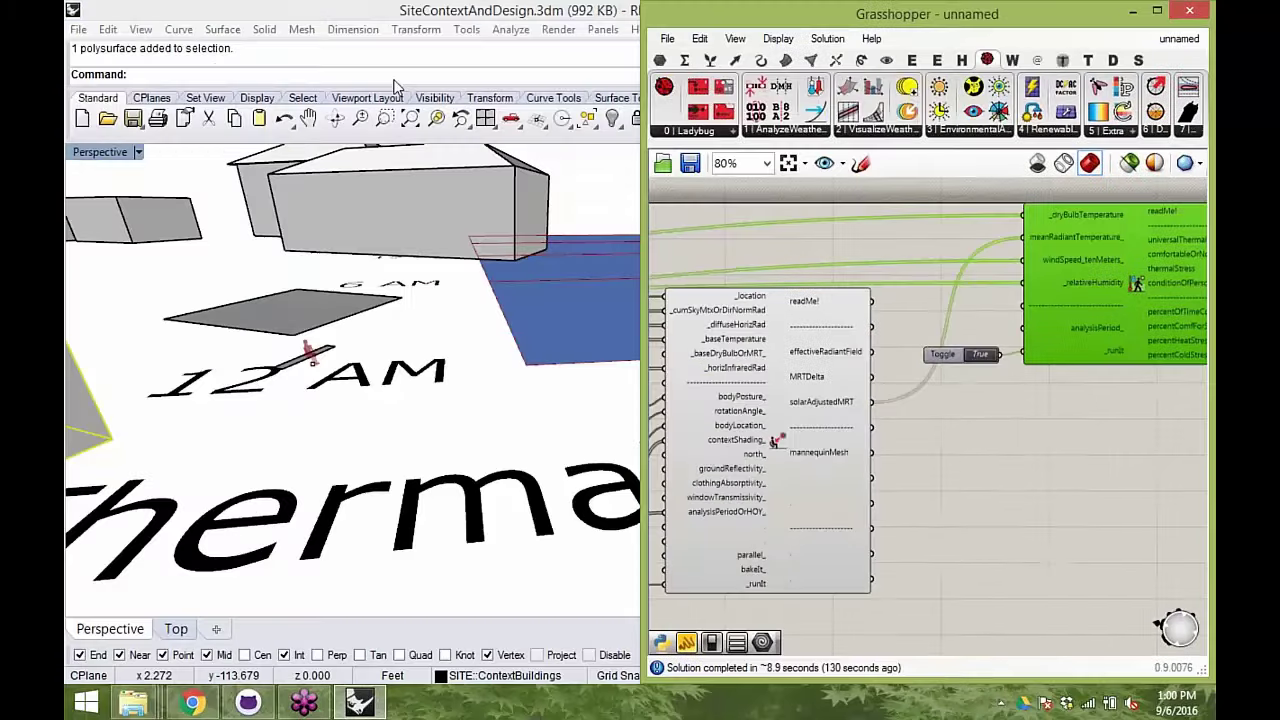
pyautogui.scroll(-10, 189, 317)
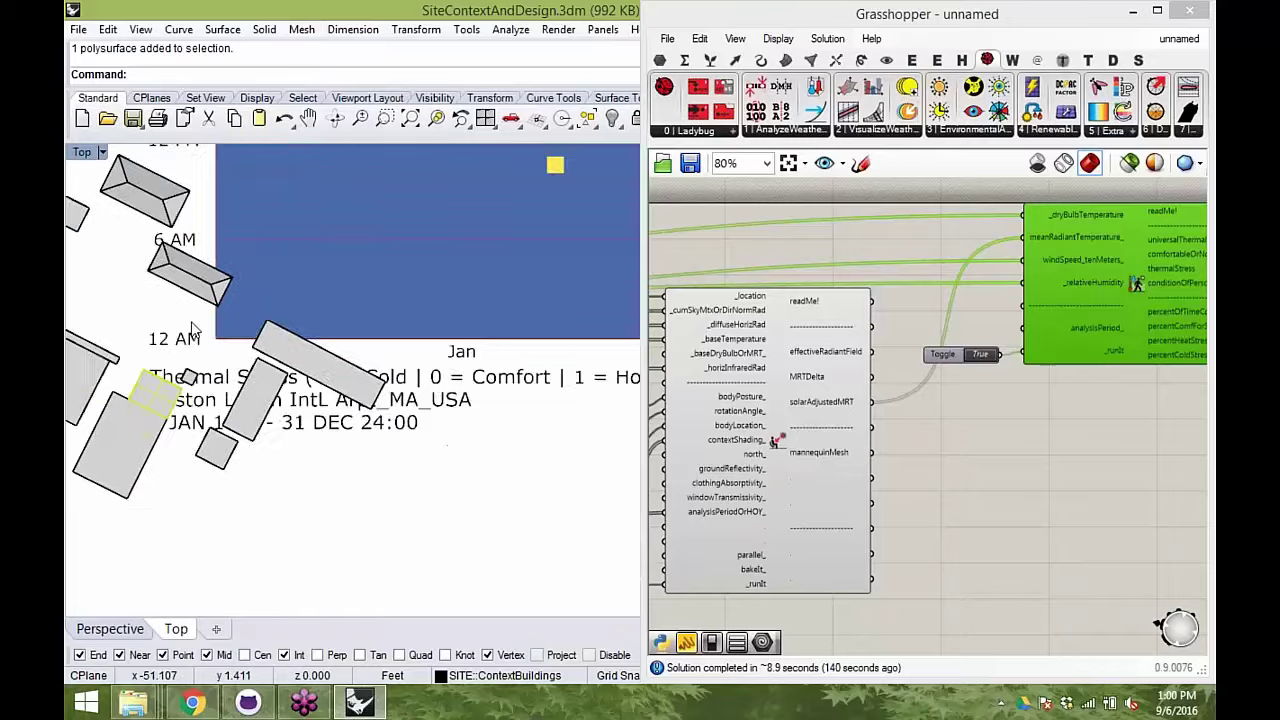